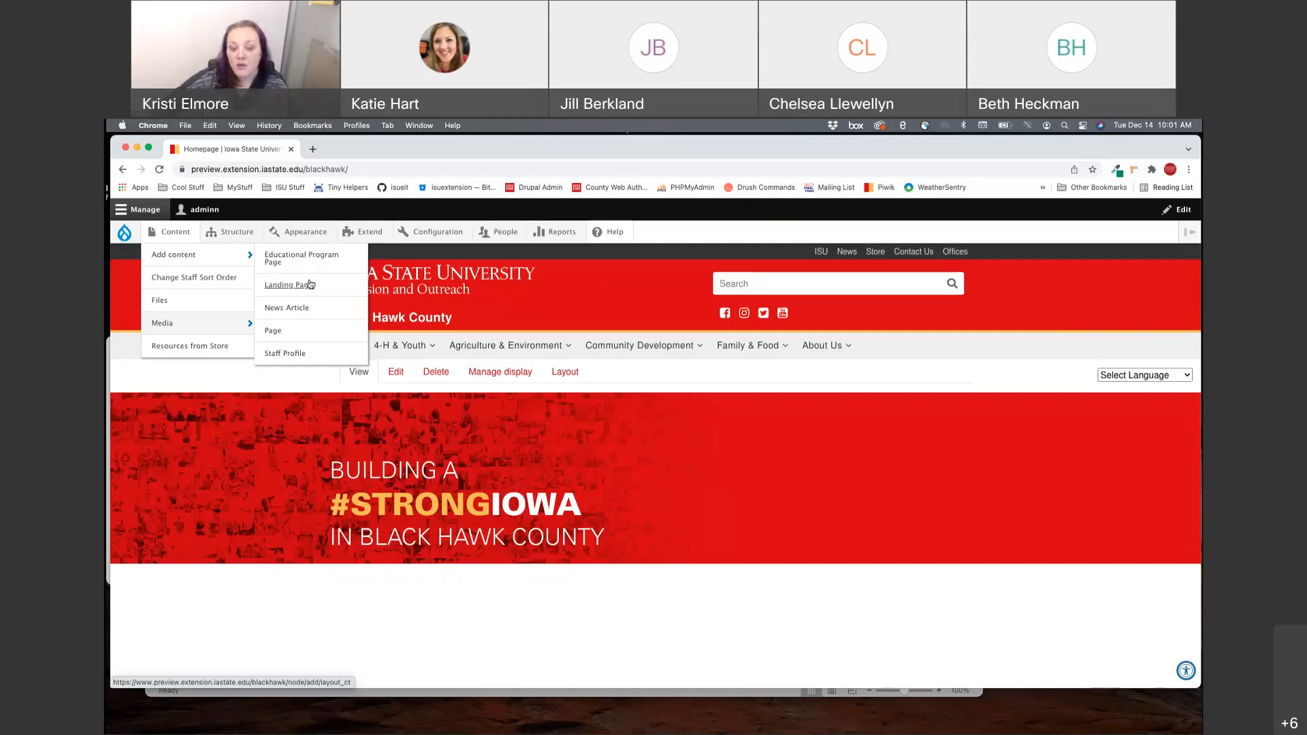
# Create and save a published landing page titled "Test".
pyautogui.click(309, 284)
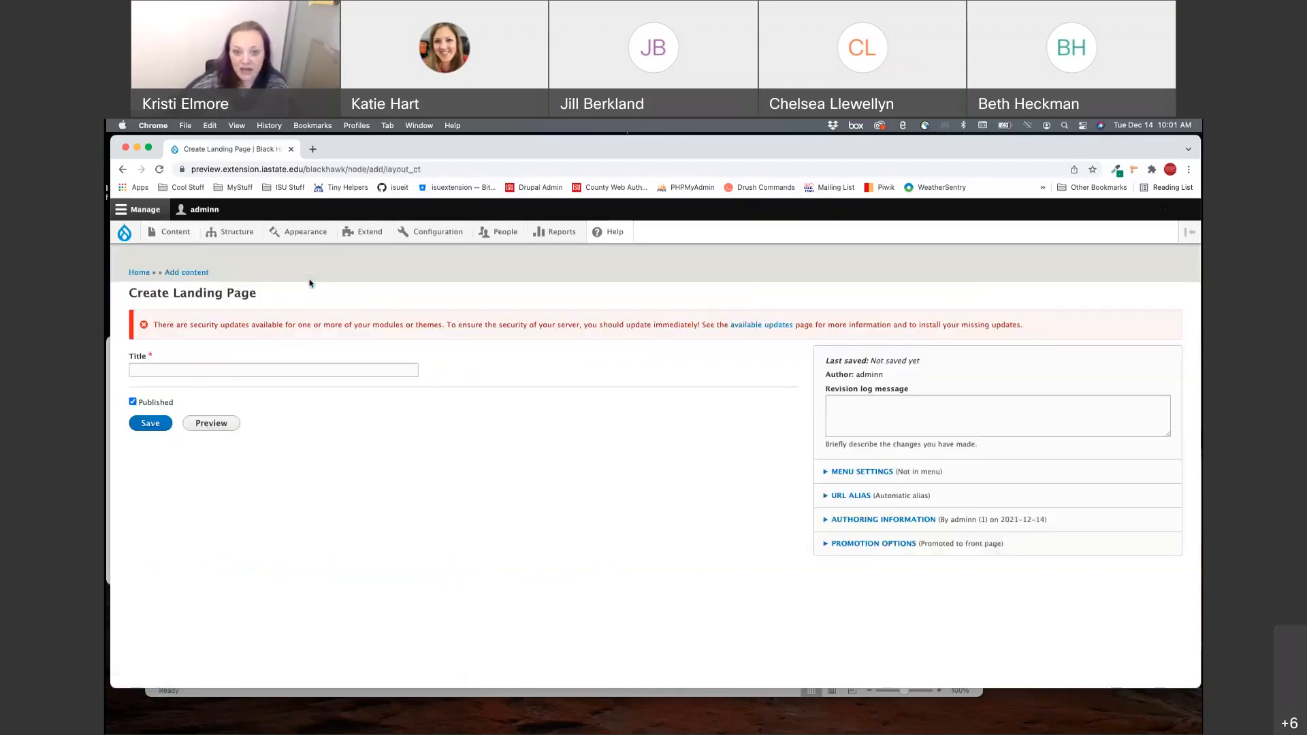
pyautogui.click(286, 373)
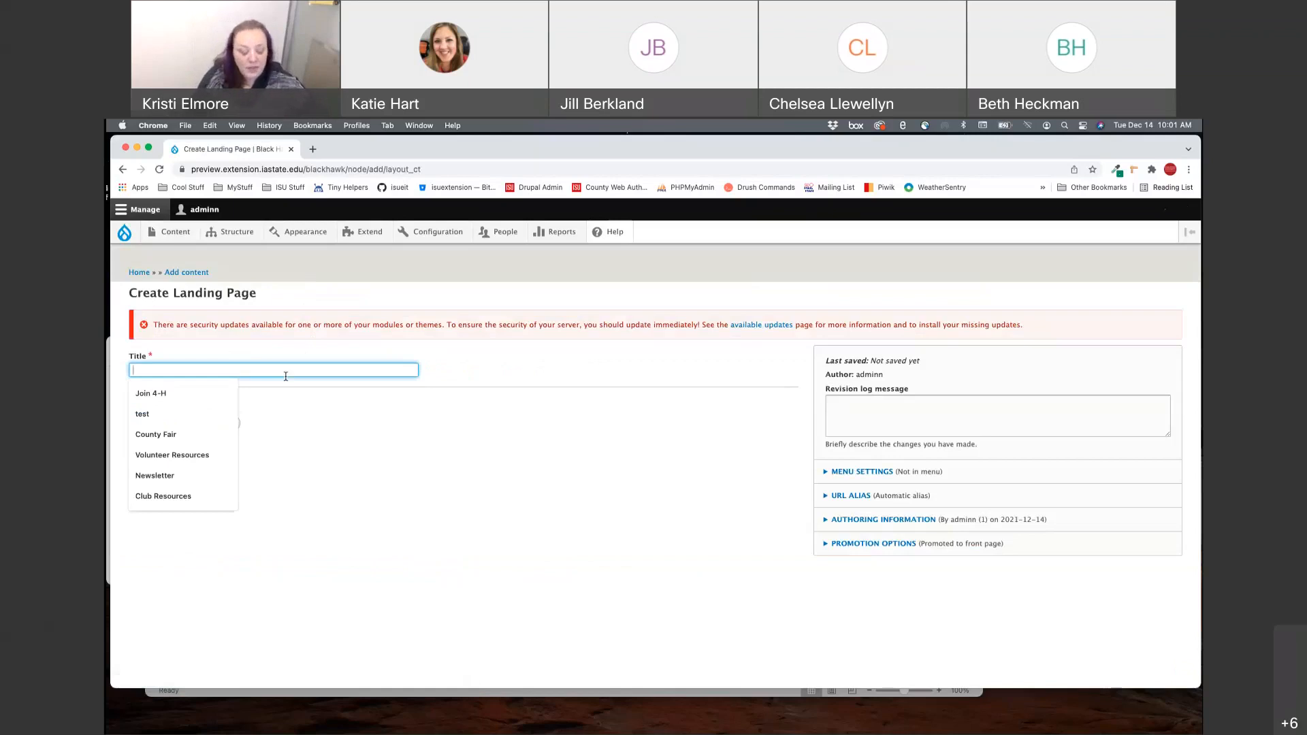
pyautogui.click(493, 435)
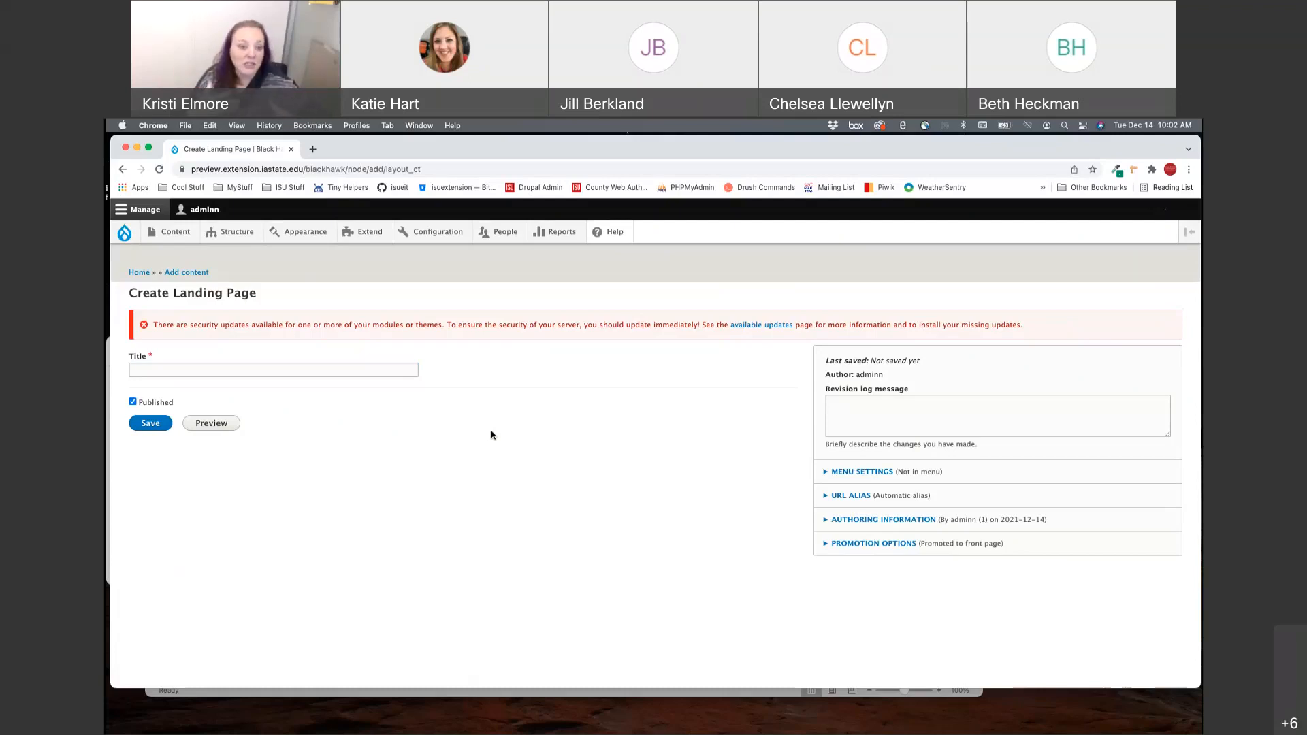
pyautogui.click(361, 372)
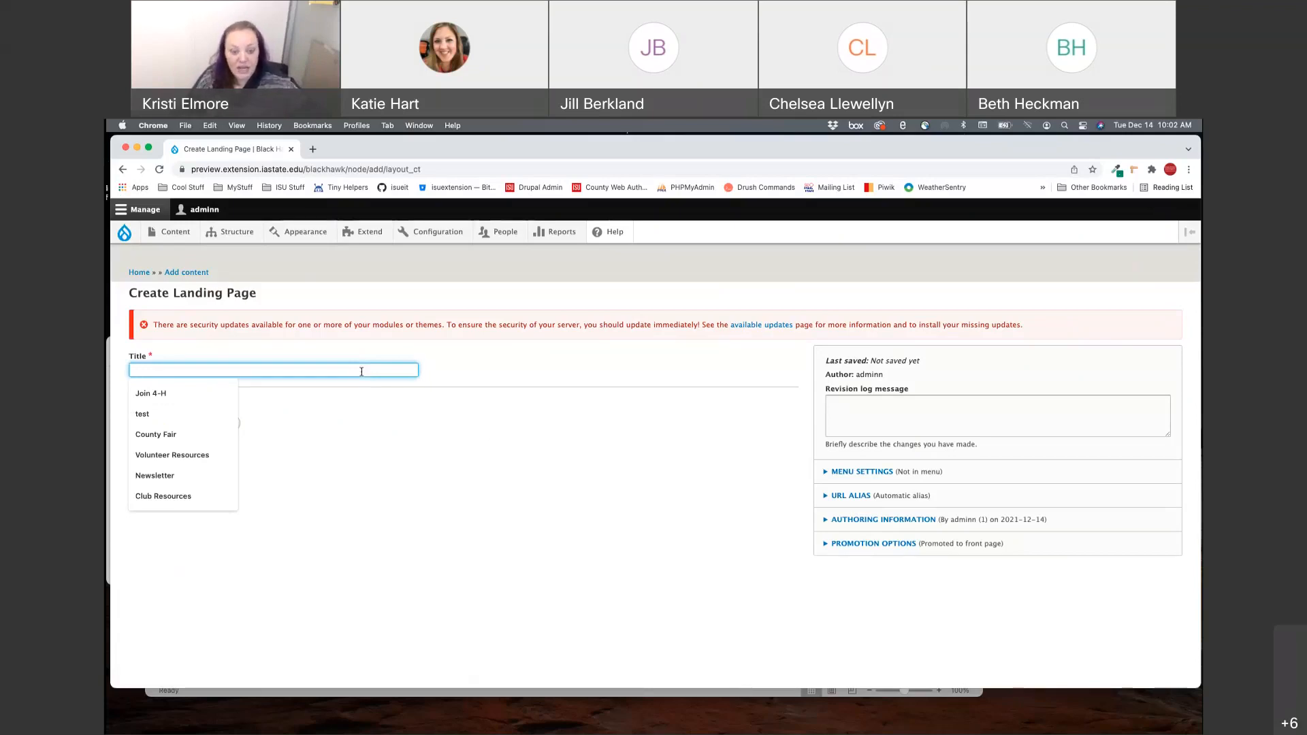
pyautogui.write('Test')
pyautogui.click(539, 410)
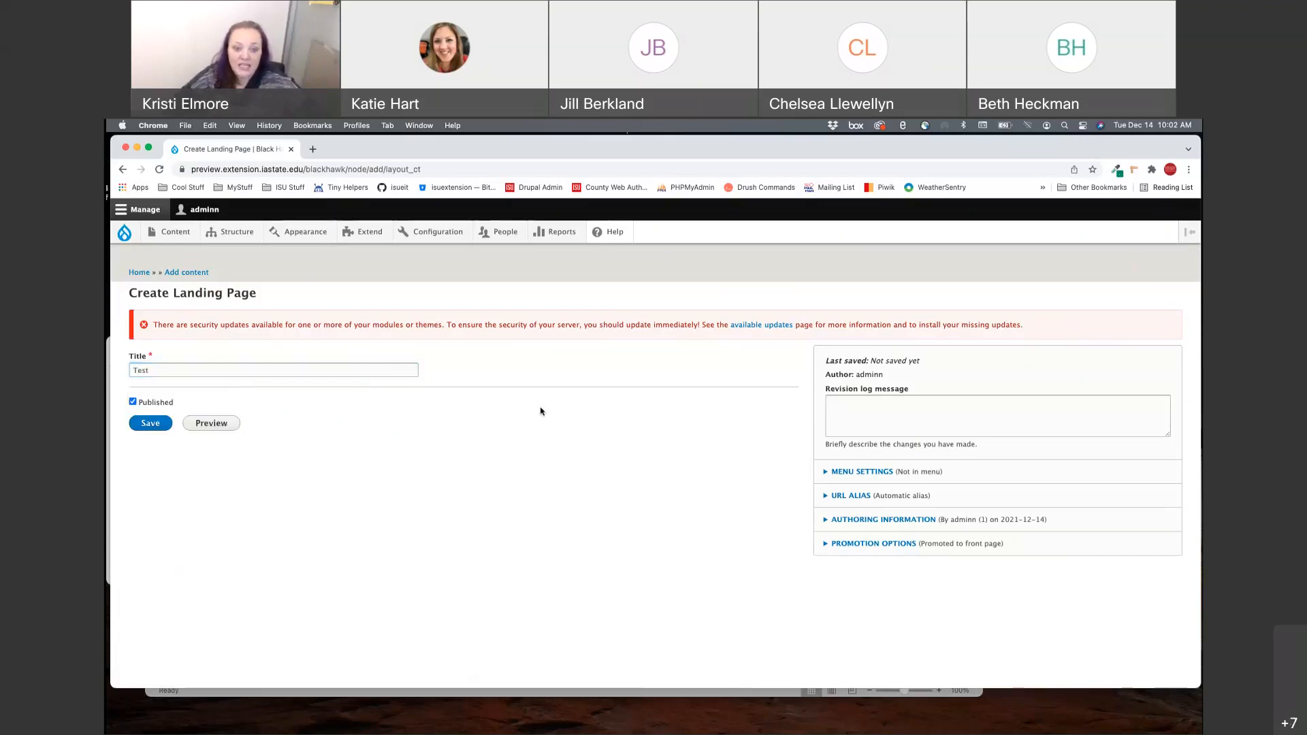
pyautogui.click(138, 422)
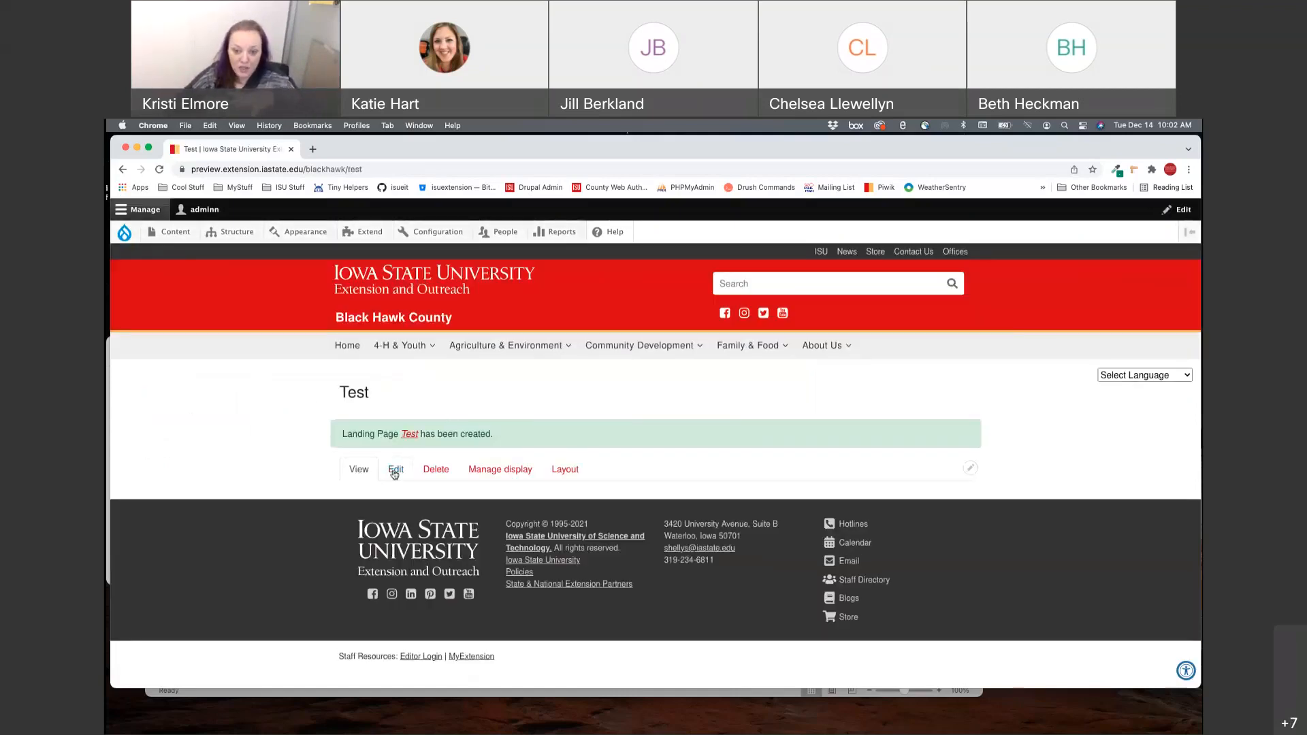
# Open the Test page's layout for editing and import the Two Column Layout template from the library.
pyautogui.click(575, 474)
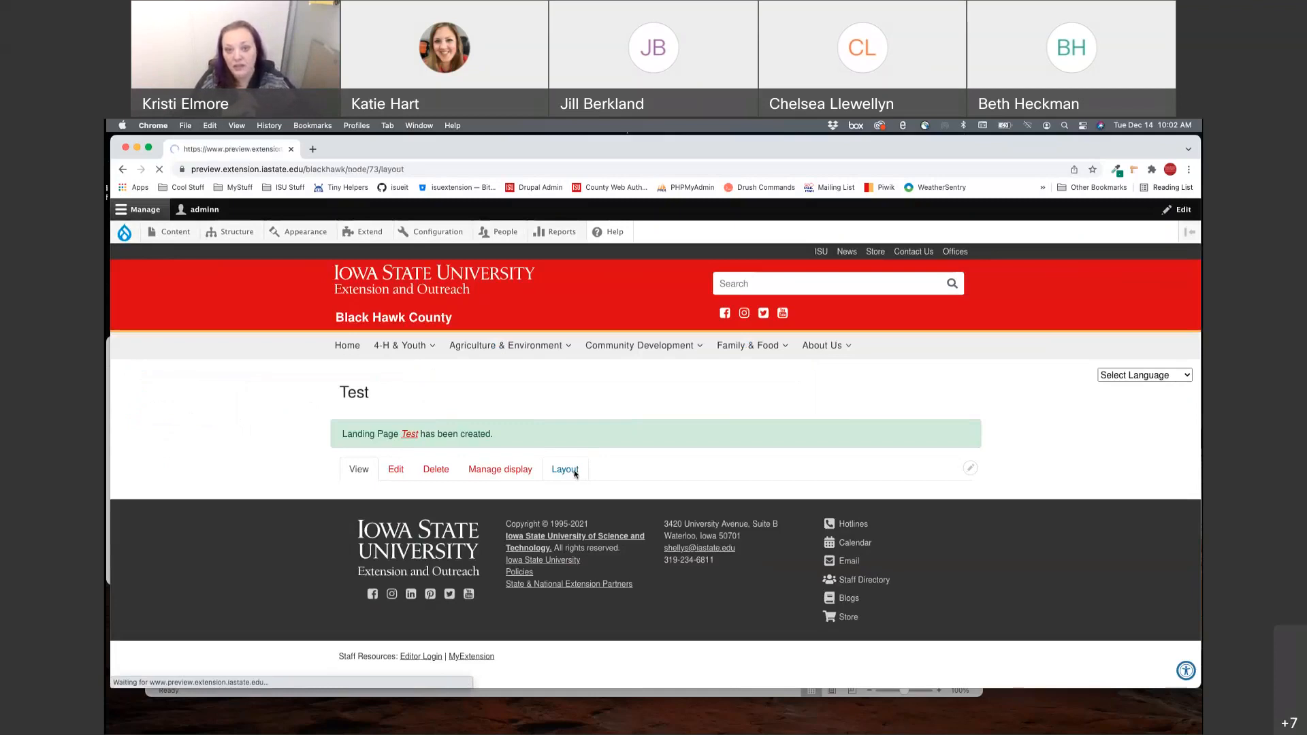
pyautogui.scroll(-3, 575, 474)
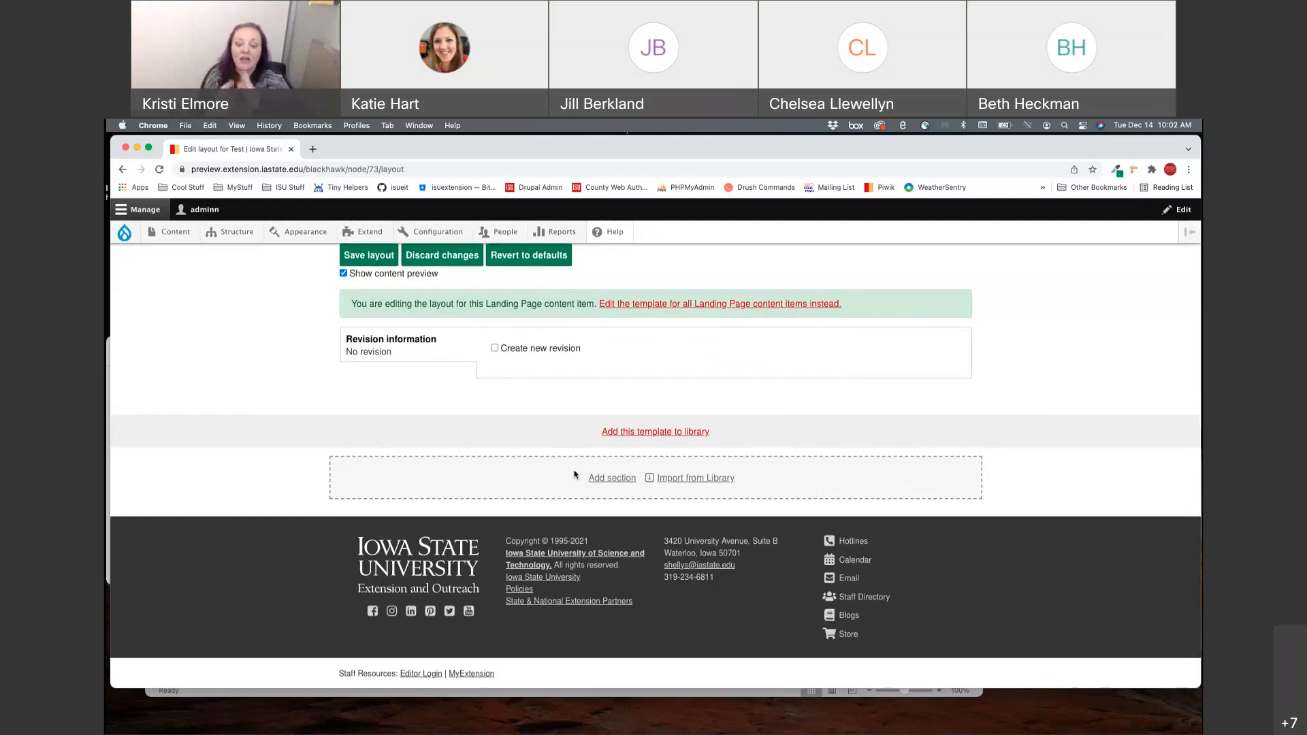
pyautogui.click(676, 478)
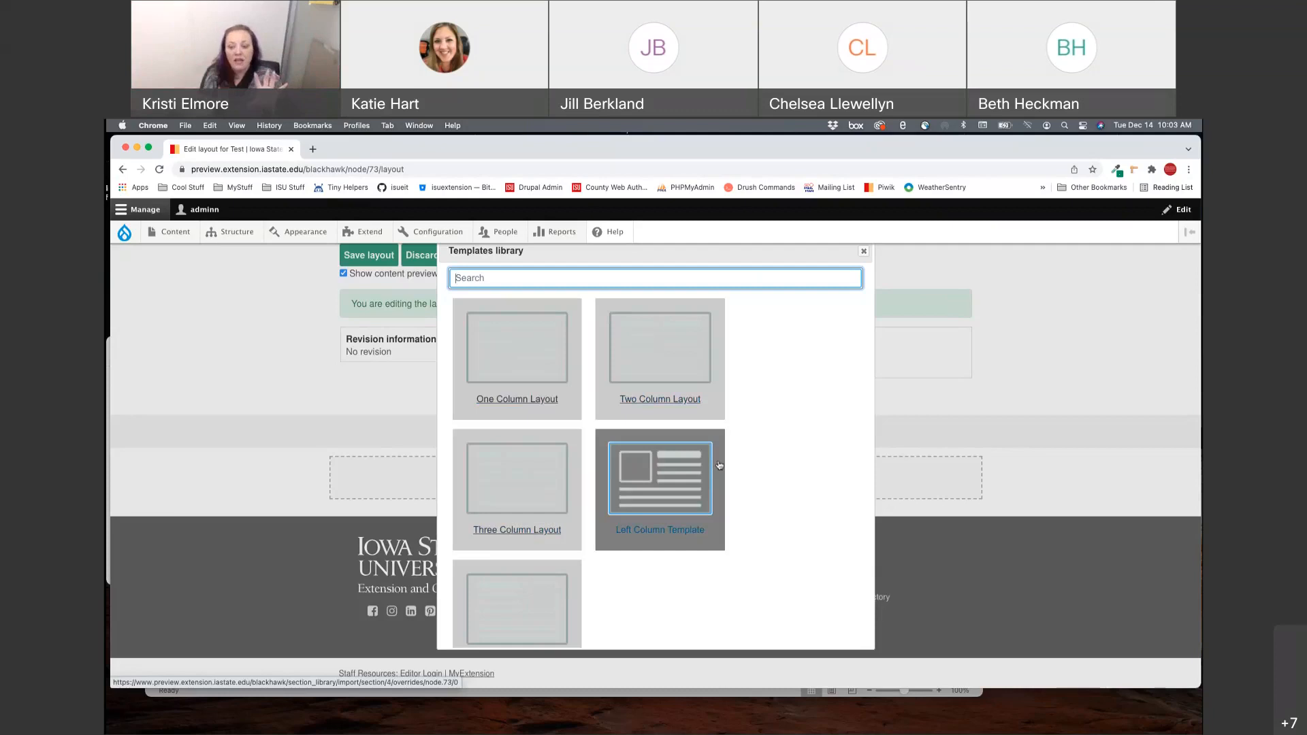
pyautogui.scroll(-1, 719, 465)
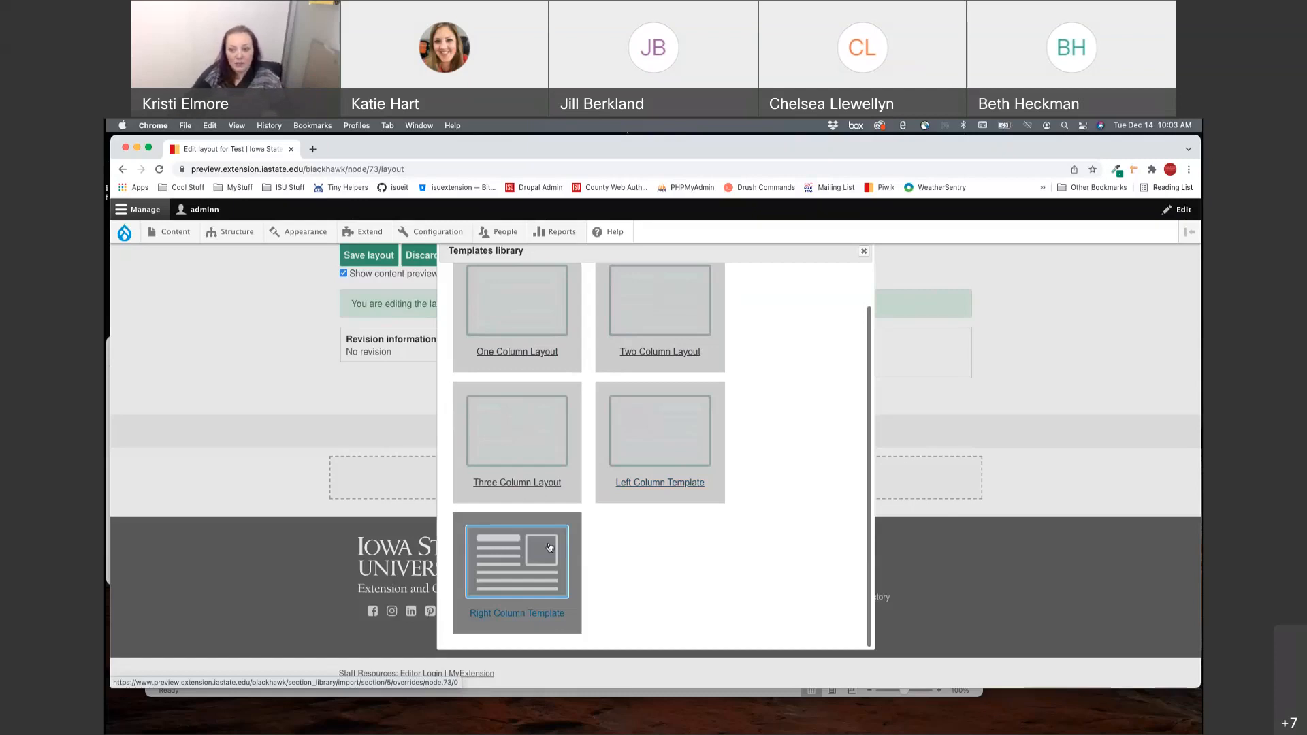
pyautogui.scroll(1, 549, 547)
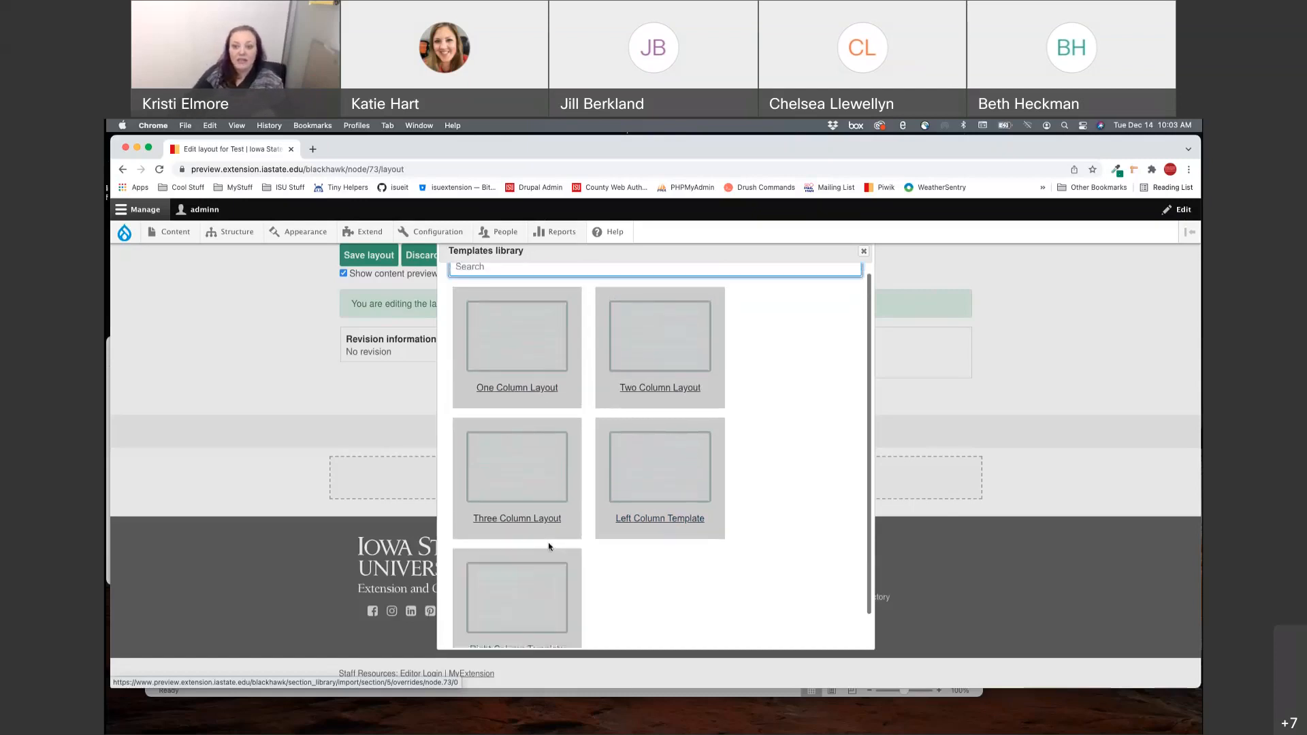
pyautogui.click(655, 400)
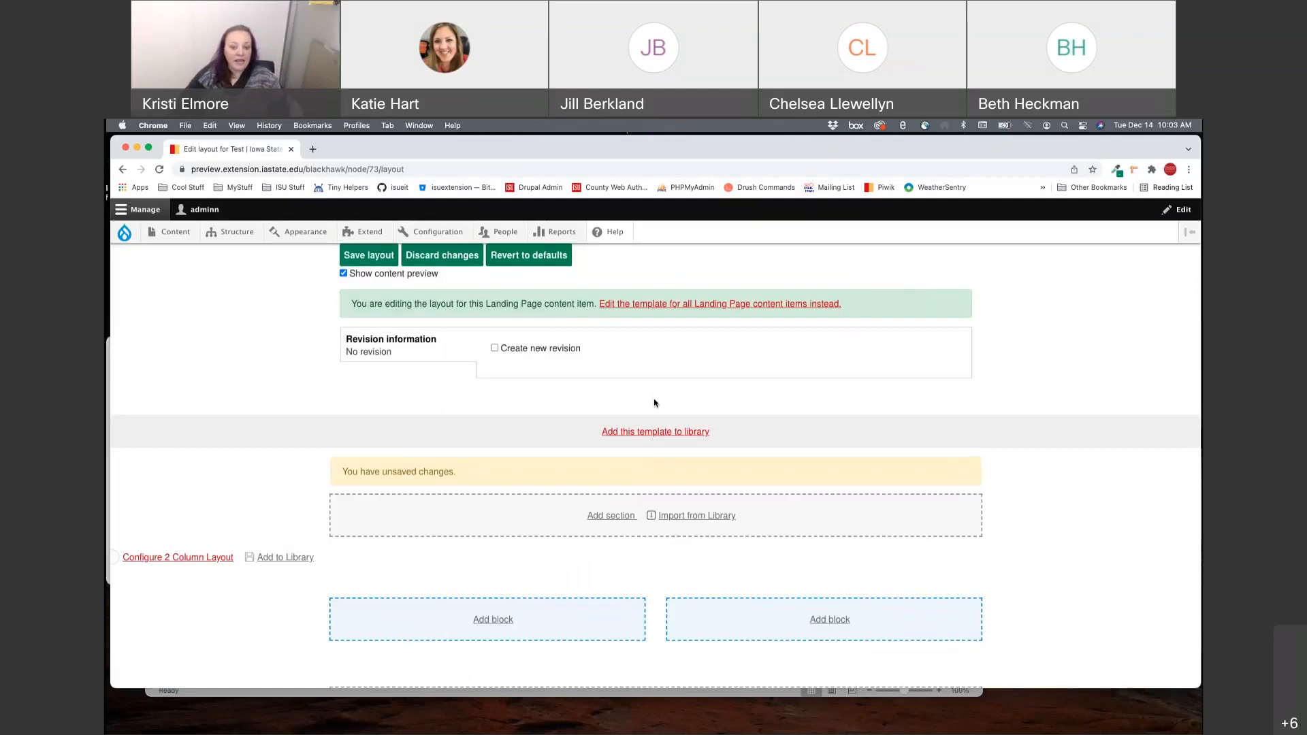
# Configure the two-column section's grid properties with a column gap of None and update the section.
pyautogui.scroll(-1, 655, 403)
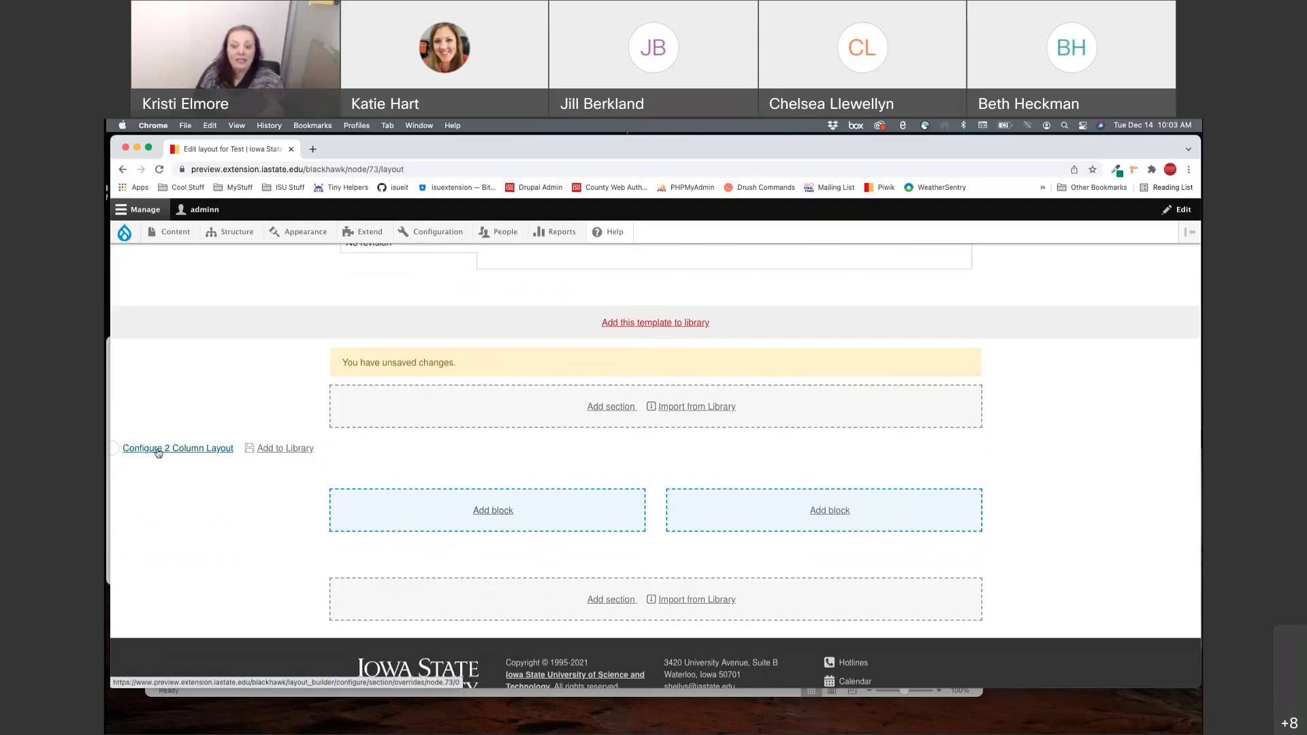
pyautogui.click(194, 449)
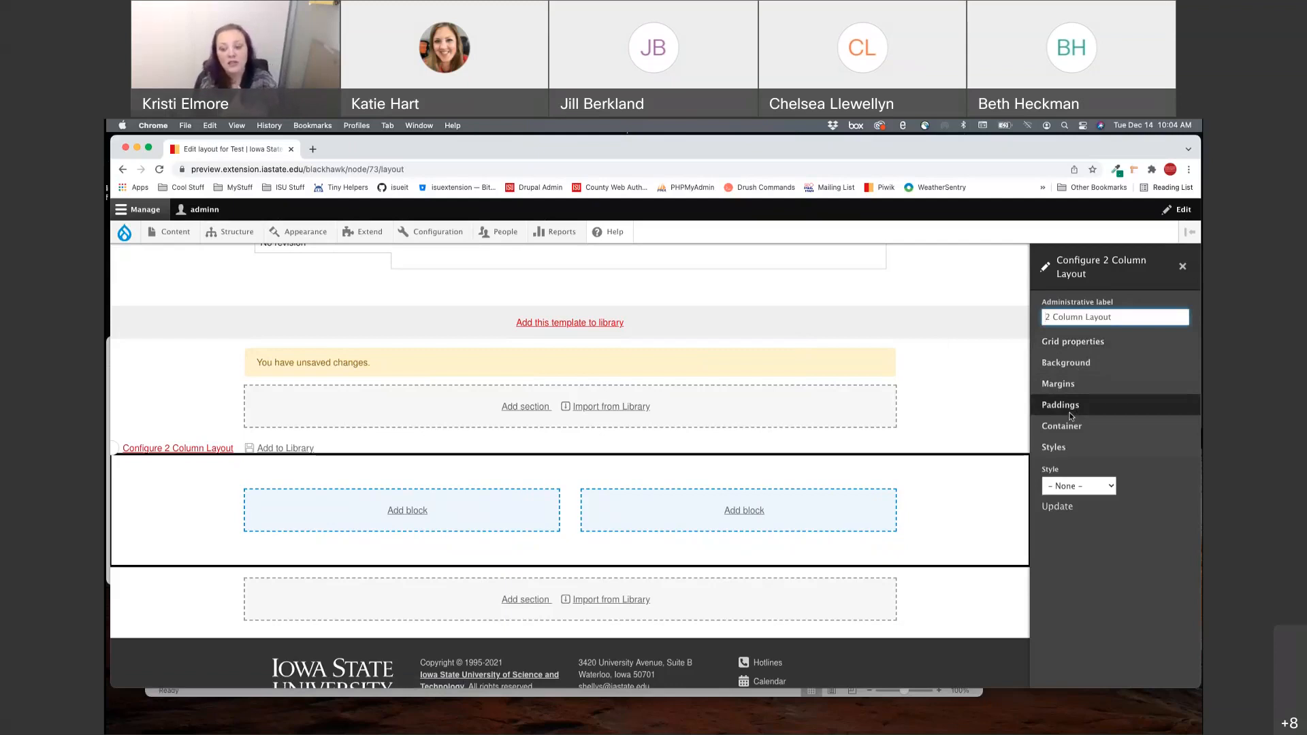
pyautogui.click(1067, 344)
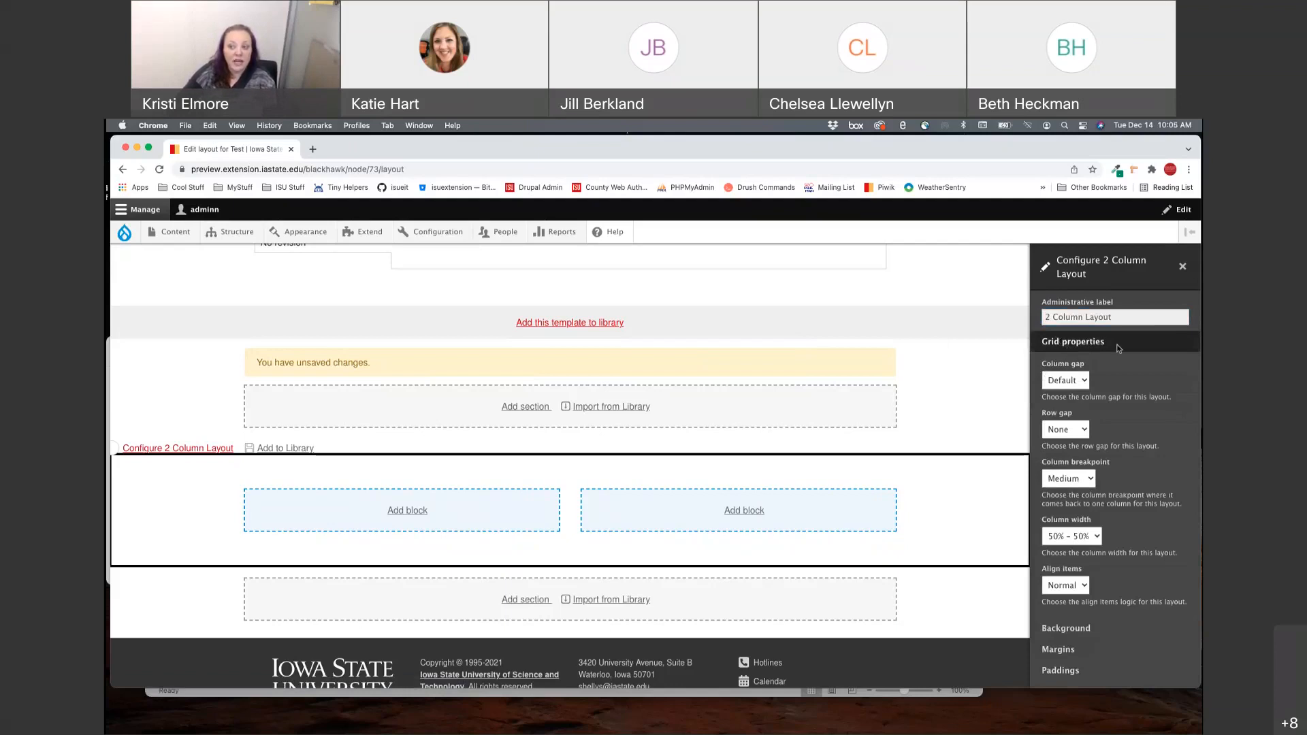
pyautogui.moveTo(1106, 344); pyautogui.dragTo(1032, 345)
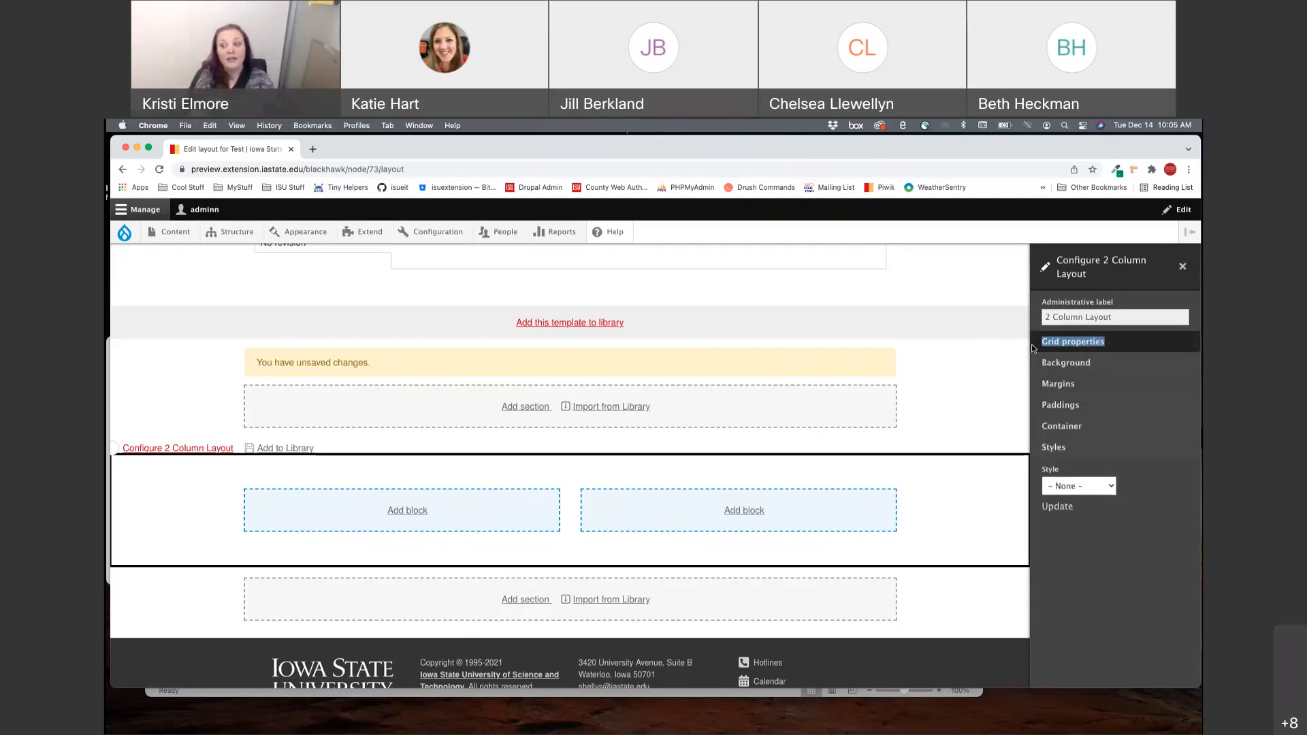
pyautogui.click(1042, 344)
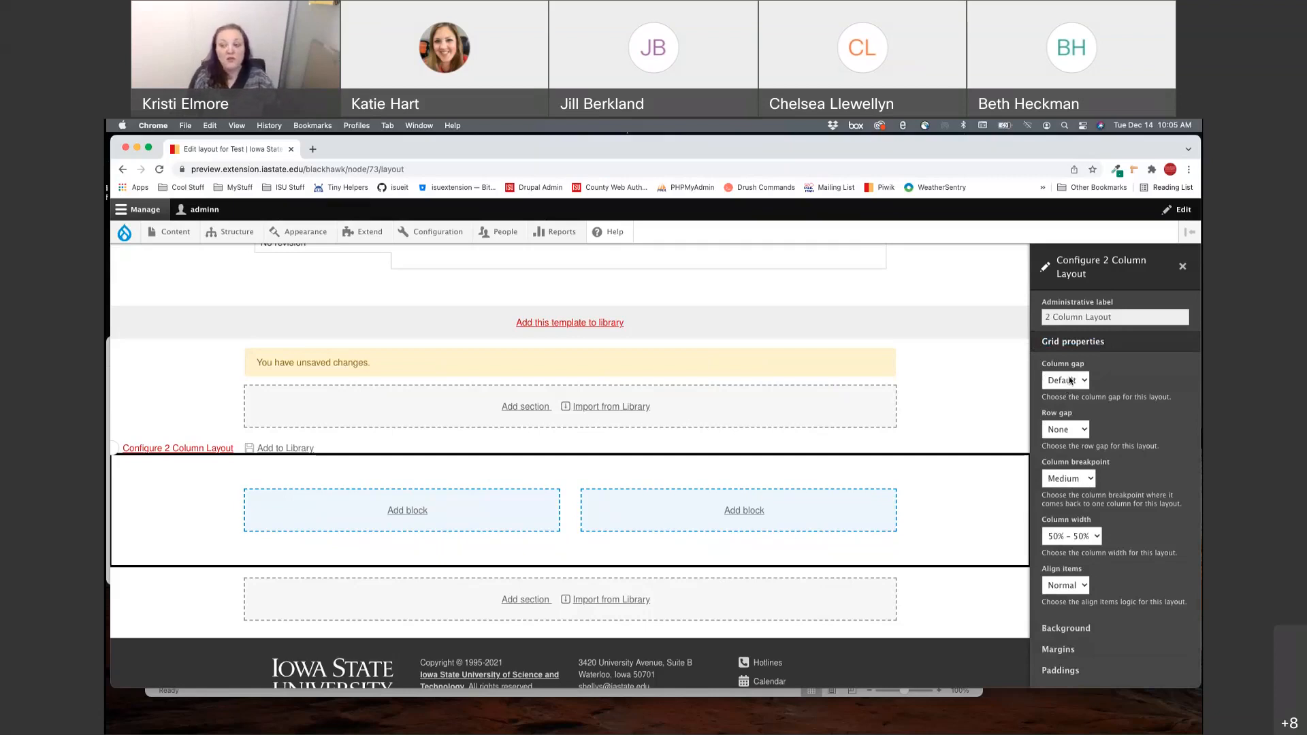
pyautogui.click(1069, 381)
pyautogui.click(1070, 380)
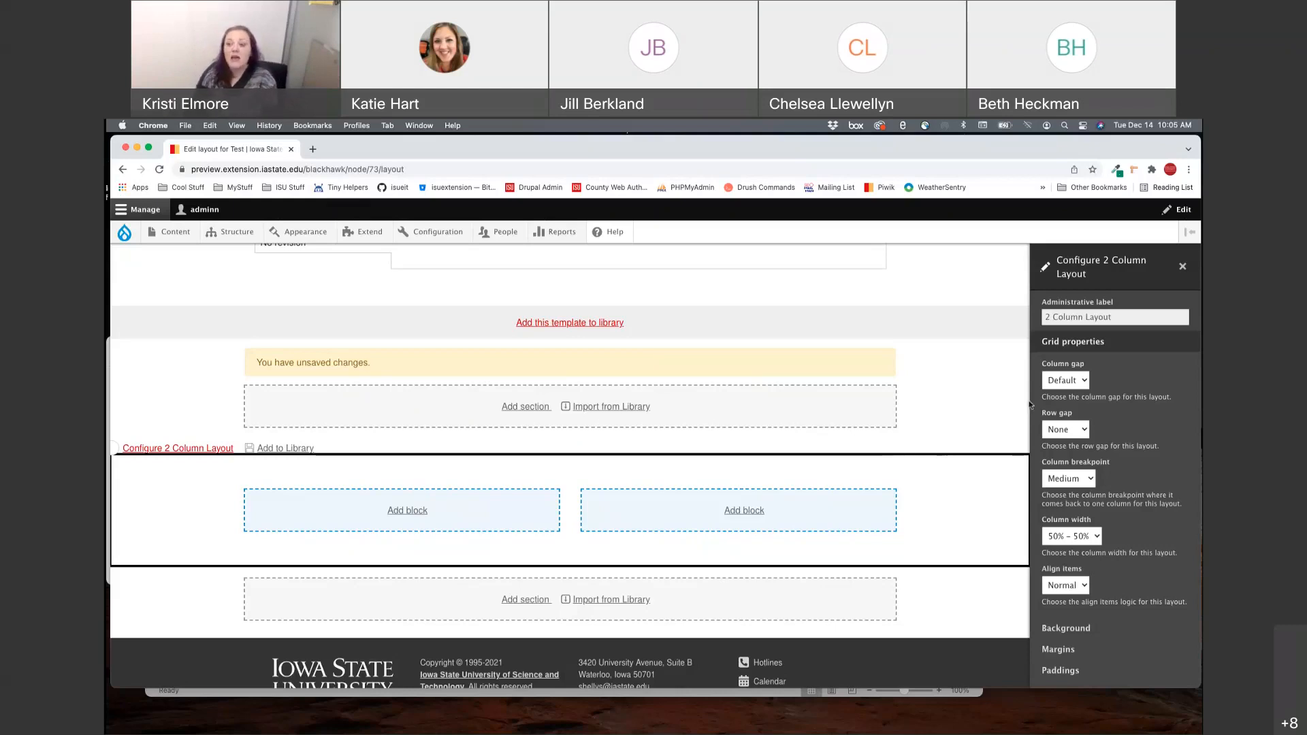
pyautogui.click(1069, 382)
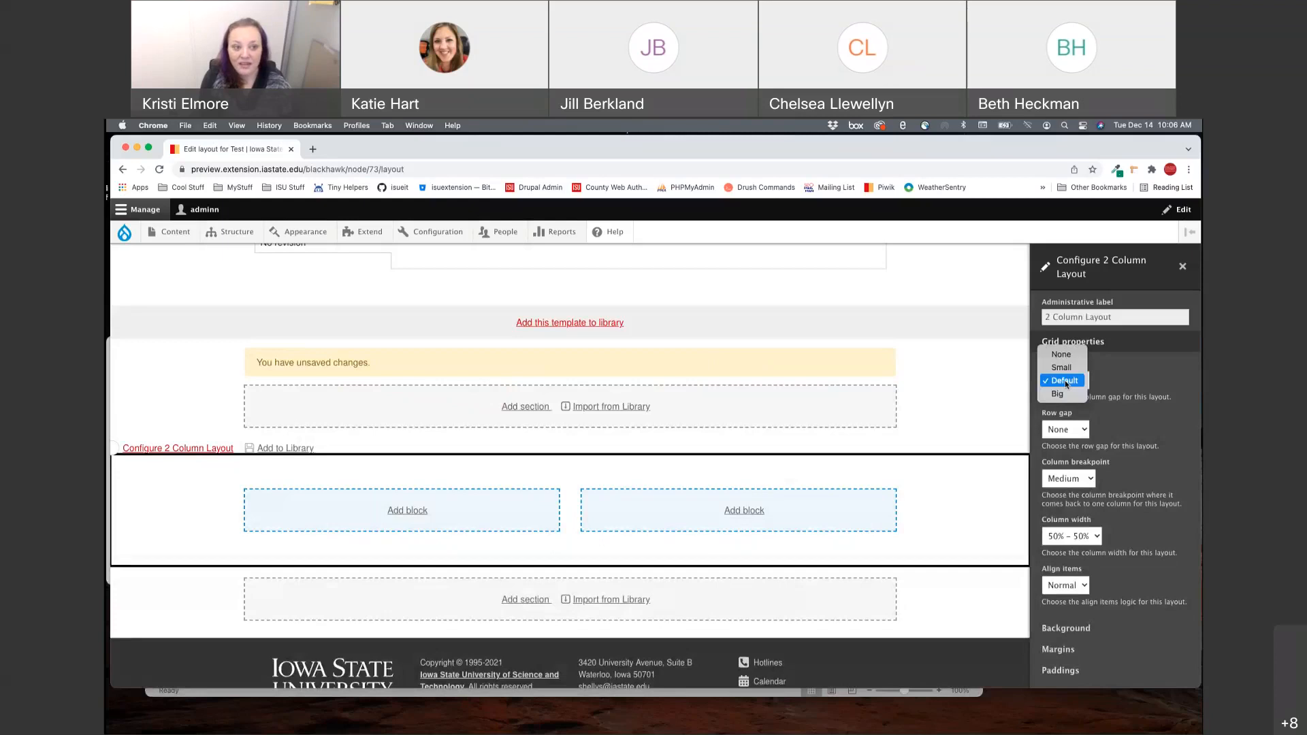
pyautogui.click(1062, 356)
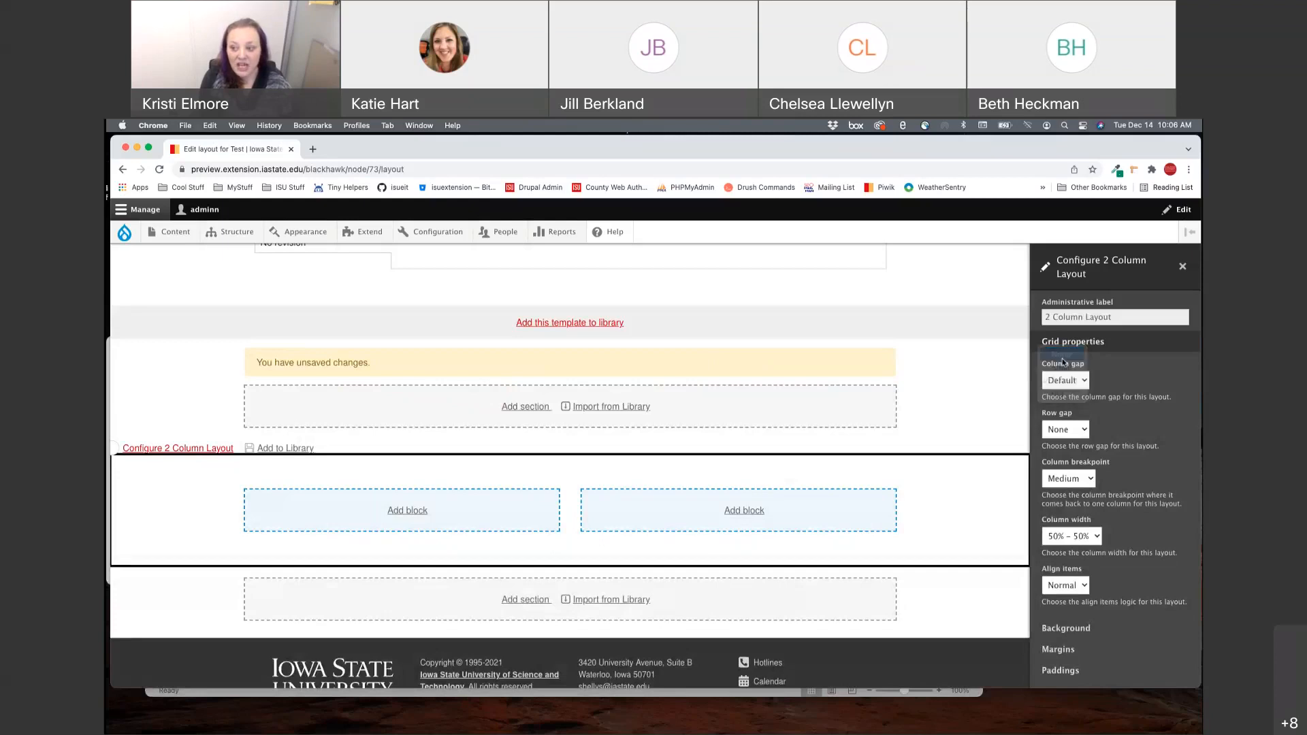
pyautogui.scroll(-3, 1096, 443)
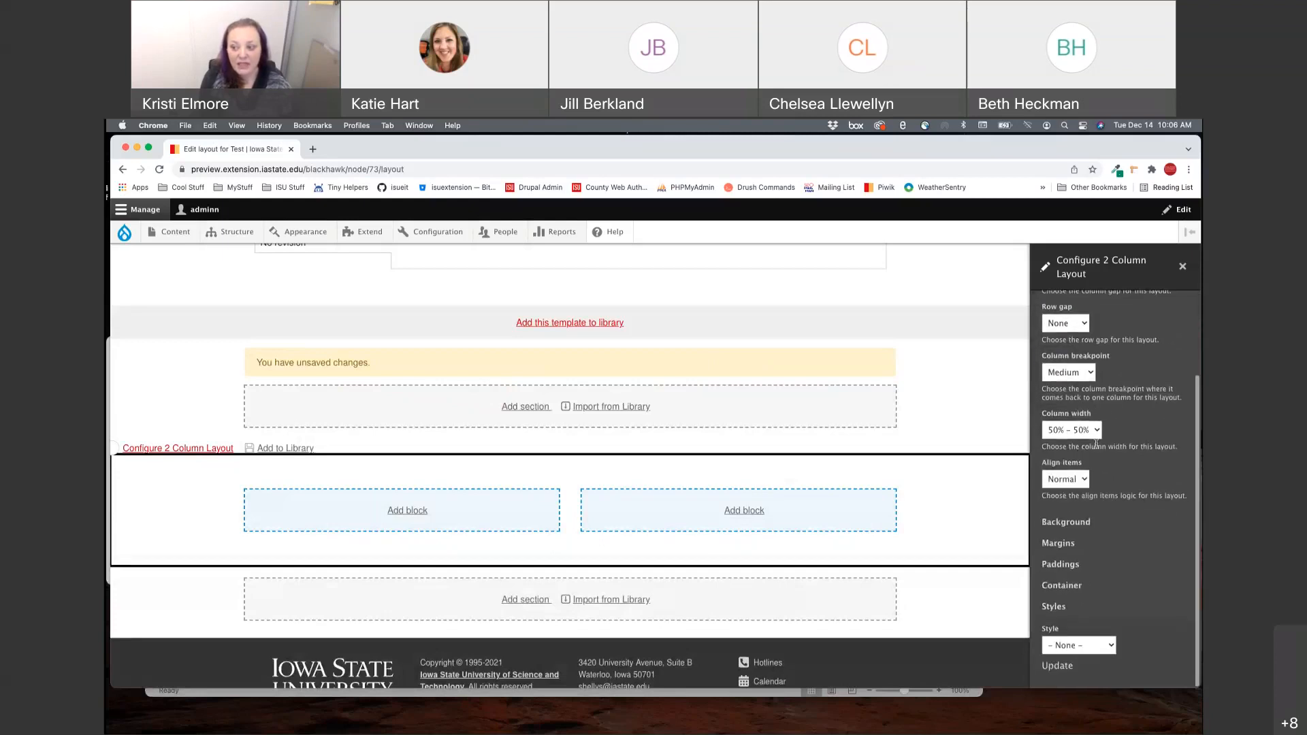
pyautogui.click(1062, 668)
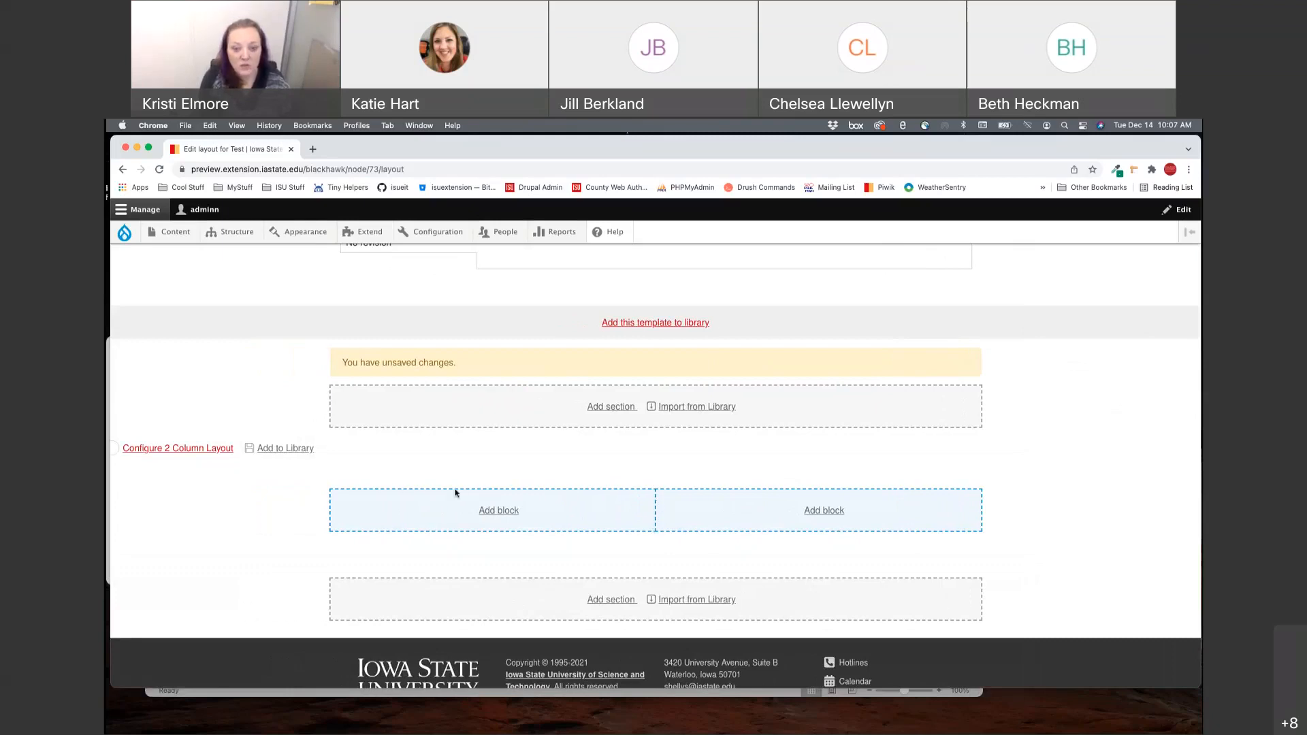
# Reopen the two-column section's grid properties and review the row gap and column breakpoint options.
pyautogui.click(196, 447)
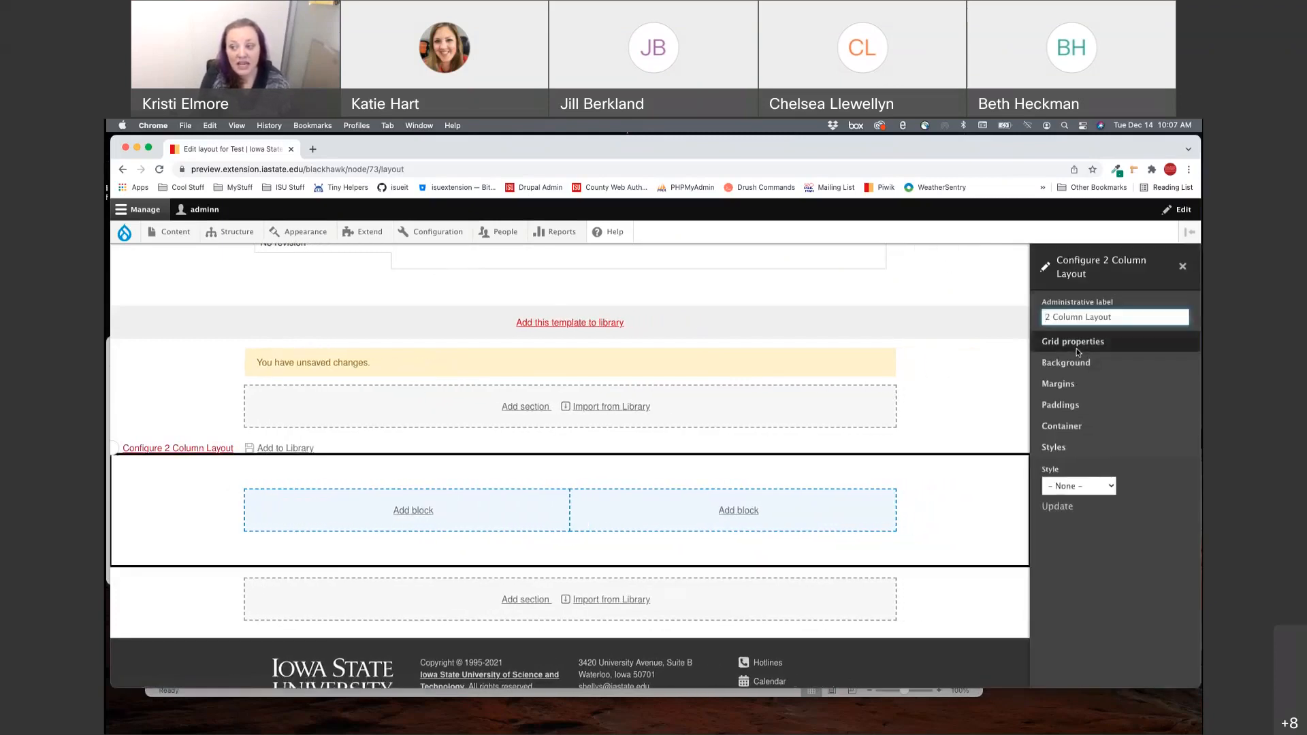
pyautogui.click(1078, 349)
pyautogui.click(1075, 430)
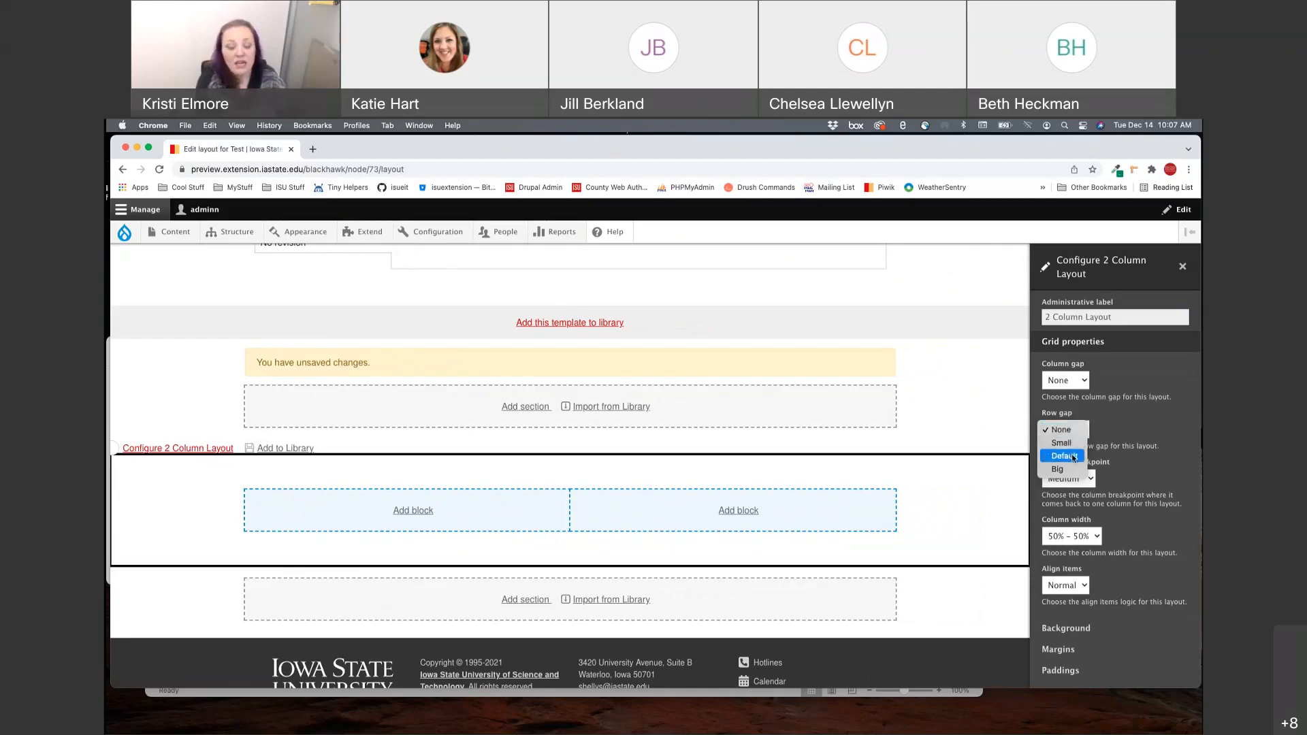
pyautogui.click(1125, 419)
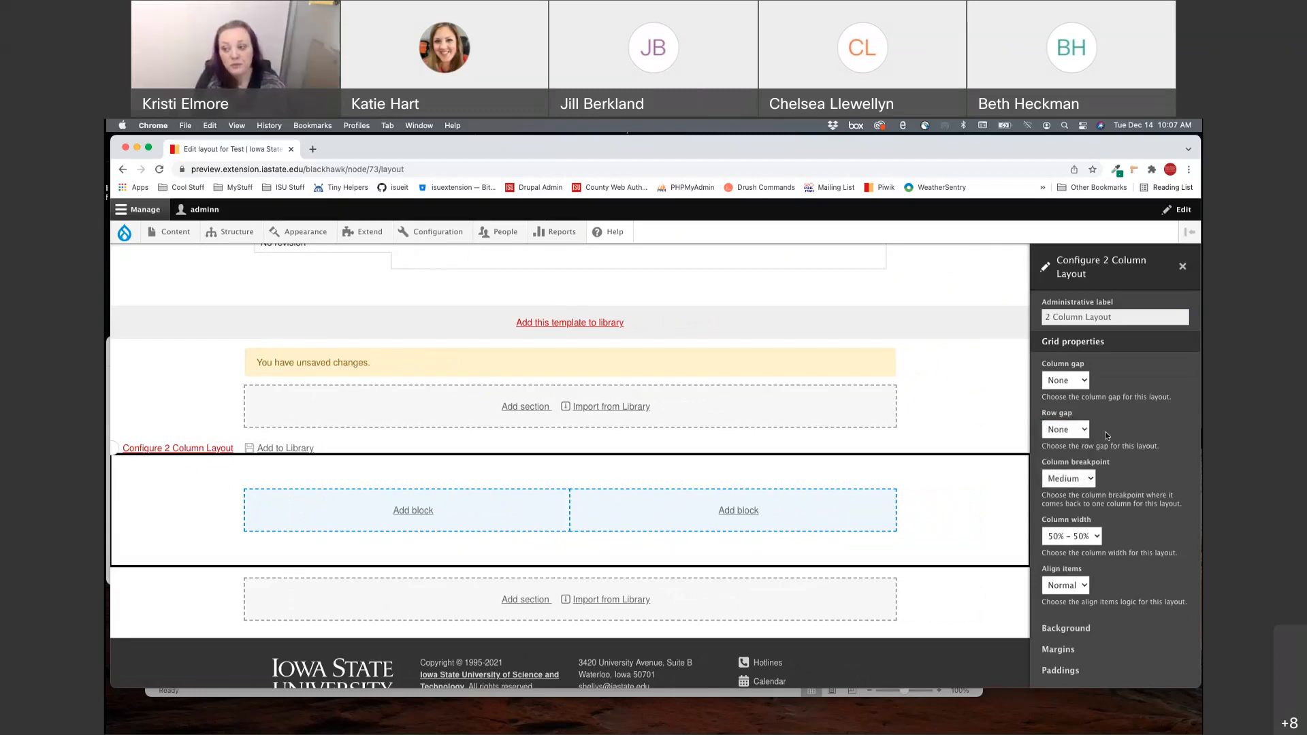
pyautogui.scroll(-1, 1094, 484)
pyautogui.scroll(-2, 1094, 482)
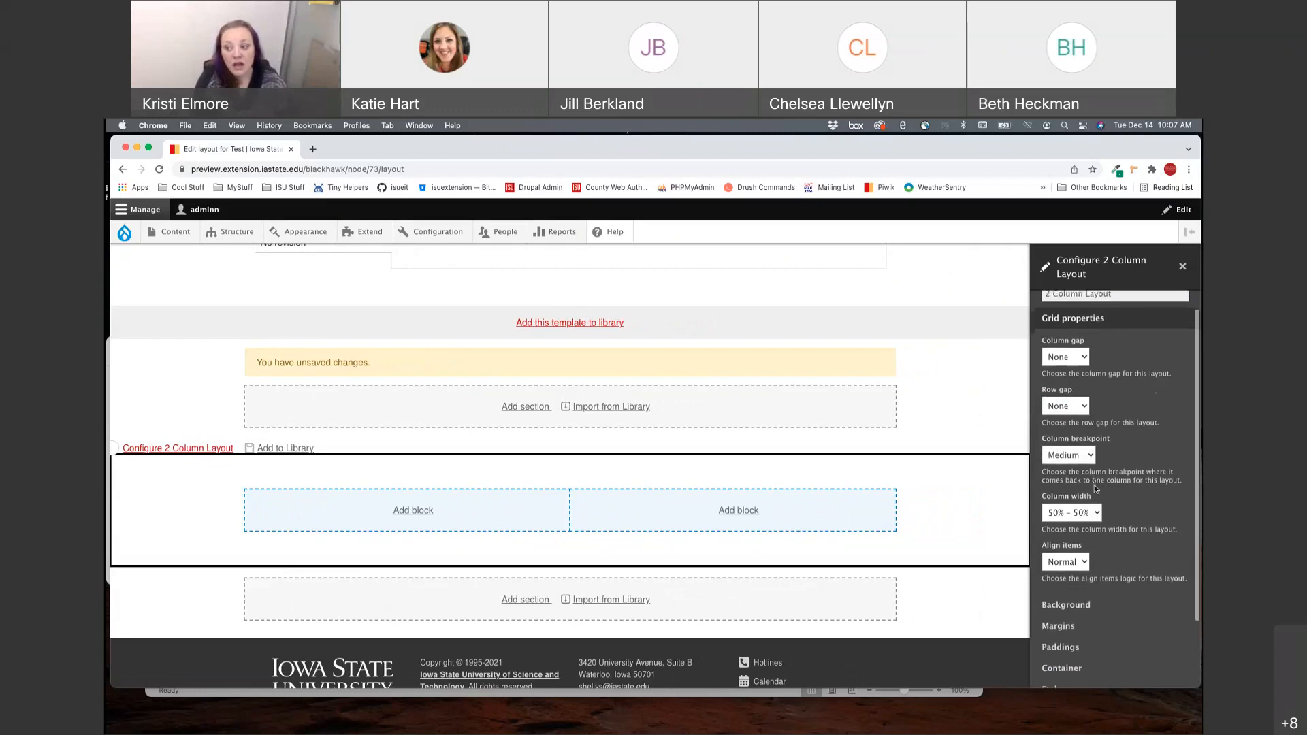
pyautogui.click(1076, 441)
pyautogui.click(1076, 441)
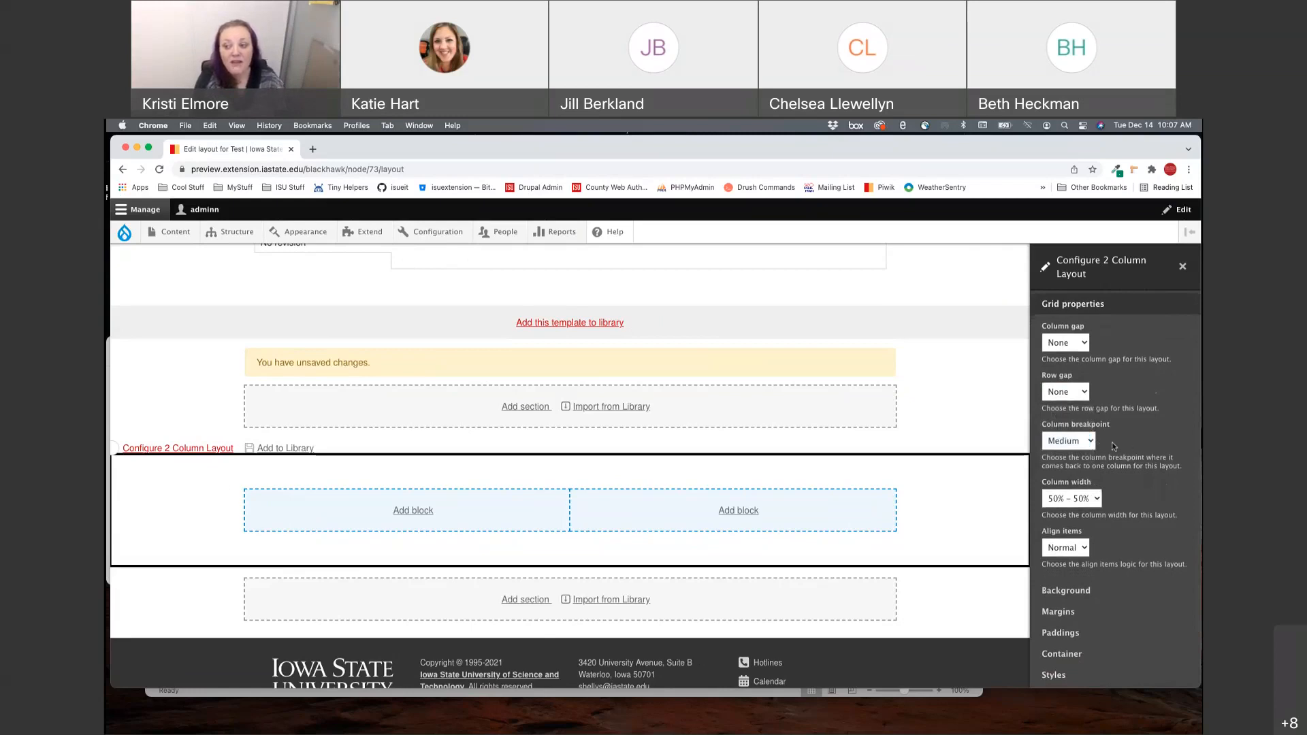
# Set the section's column width to 67% – 33% and update the section.
pyautogui.scroll(-3, 1085, 447)
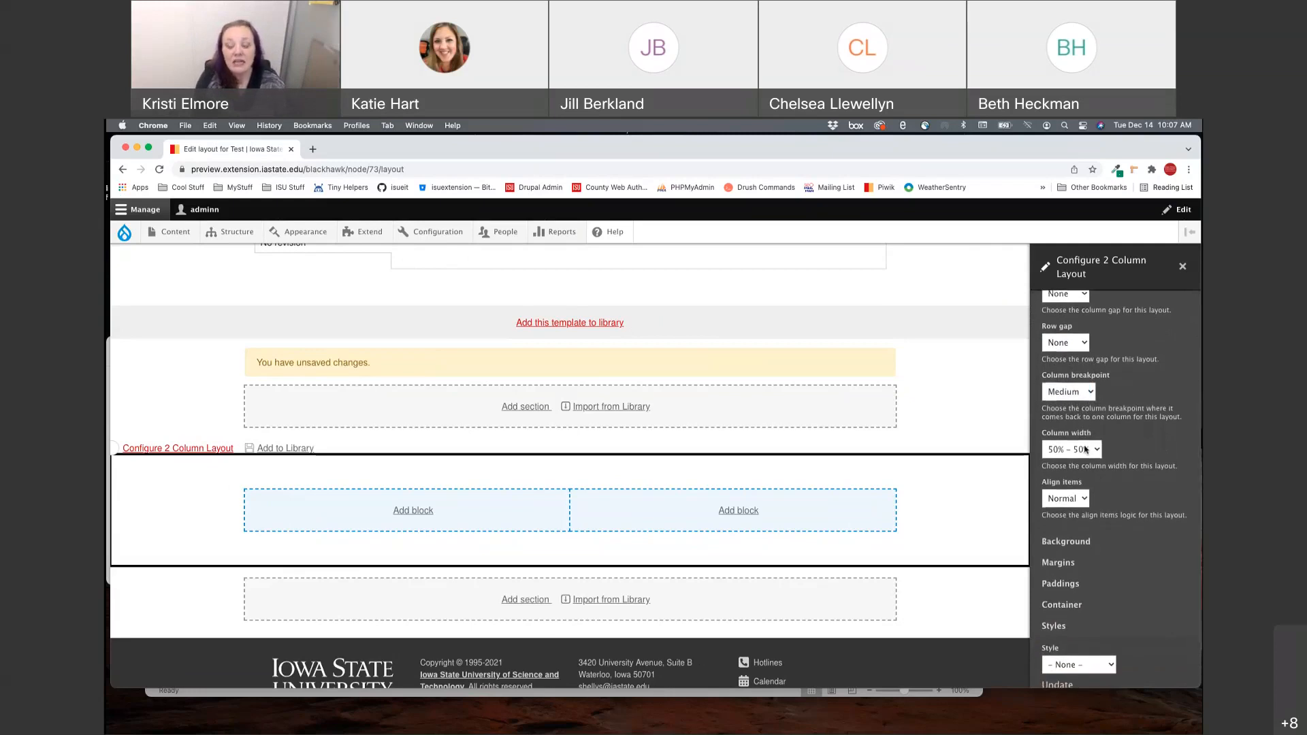
pyautogui.click(1085, 450)
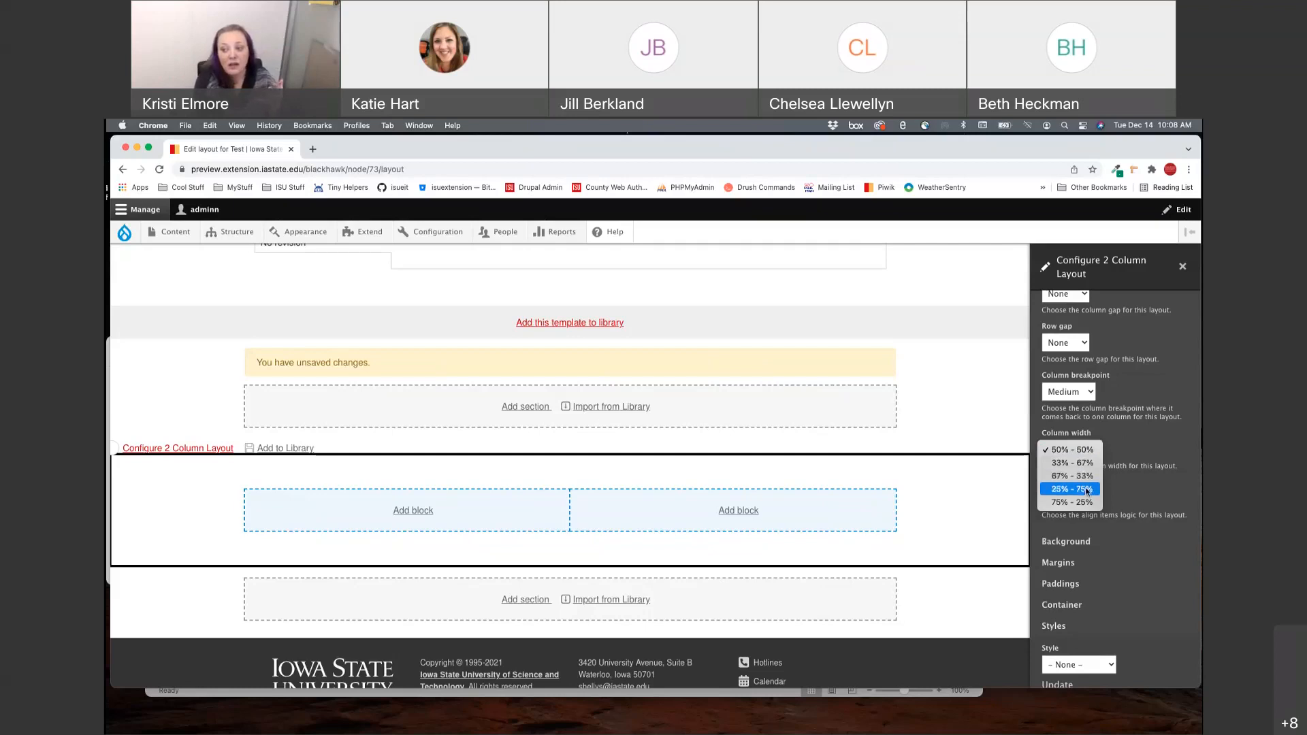
pyautogui.click(1086, 476)
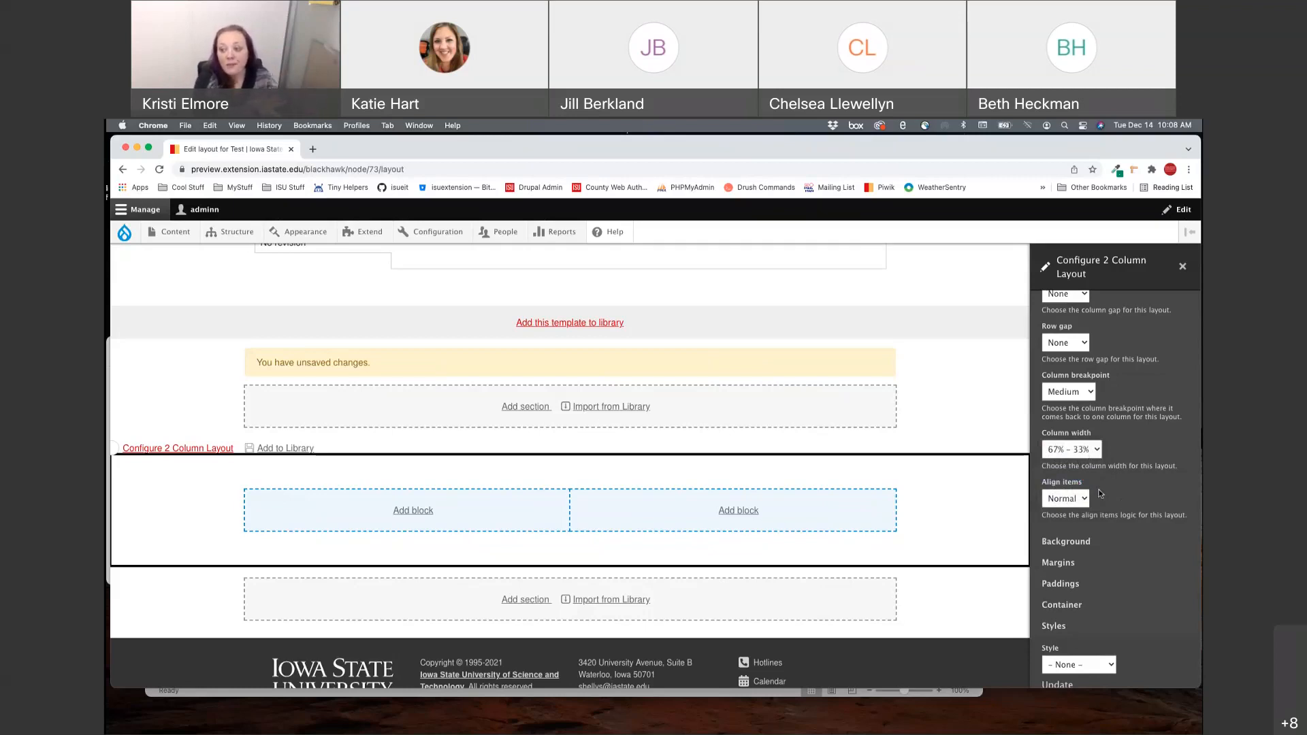
pyautogui.scroll(-1, 1101, 545)
pyautogui.click(1058, 667)
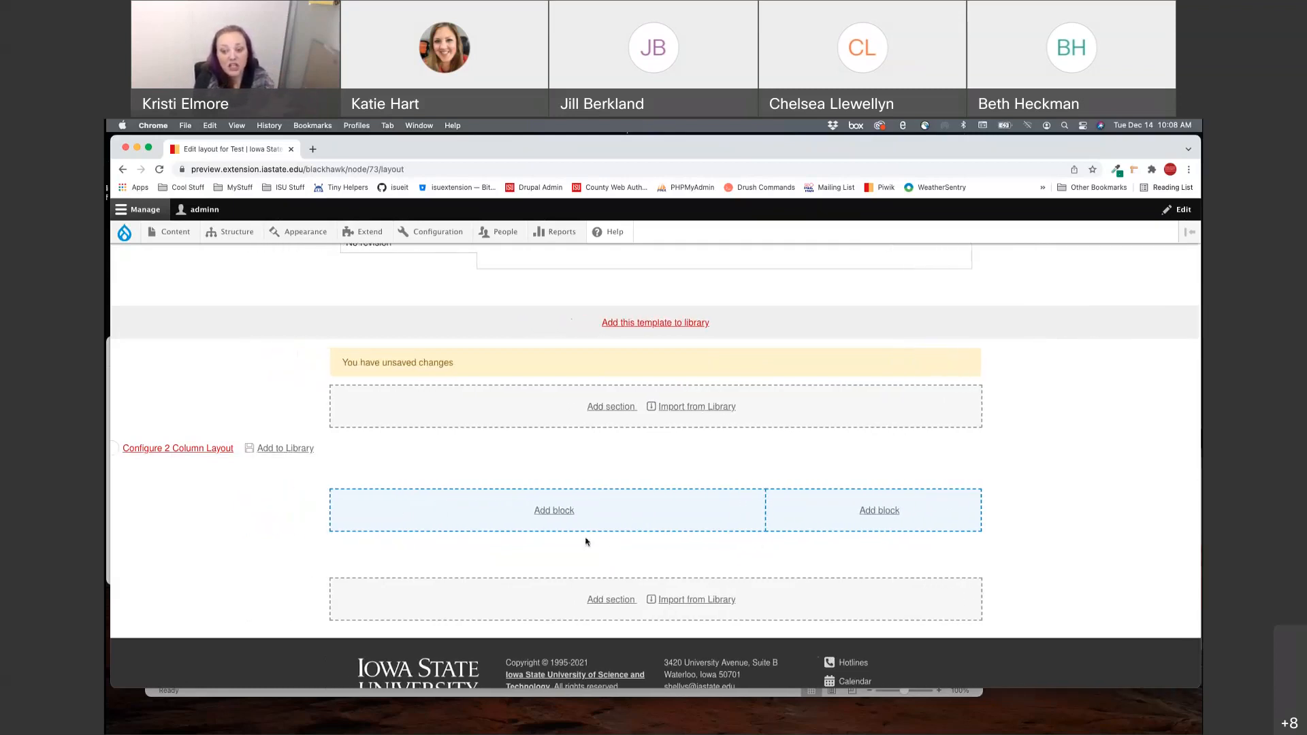
# Review the Align items options in the two-column section's grid properties and expand its background settings.
pyautogui.click(210, 451)
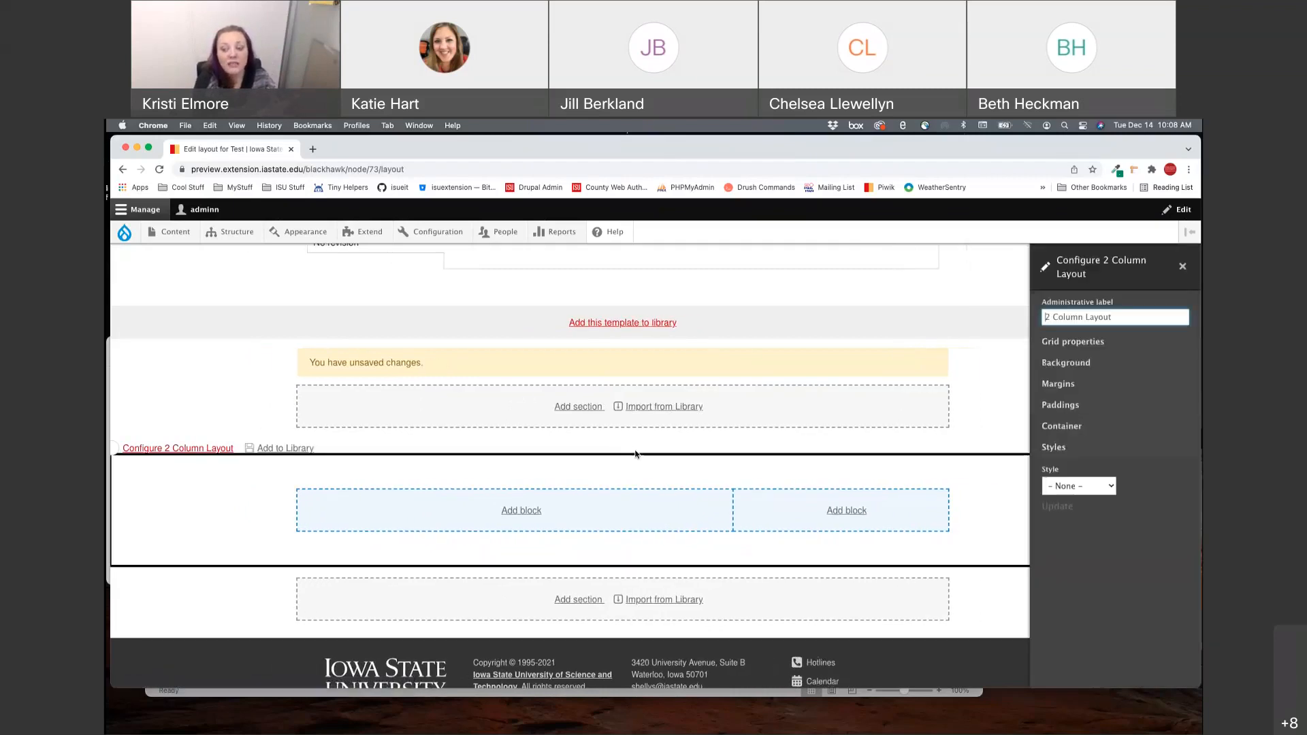
pyautogui.click(1067, 342)
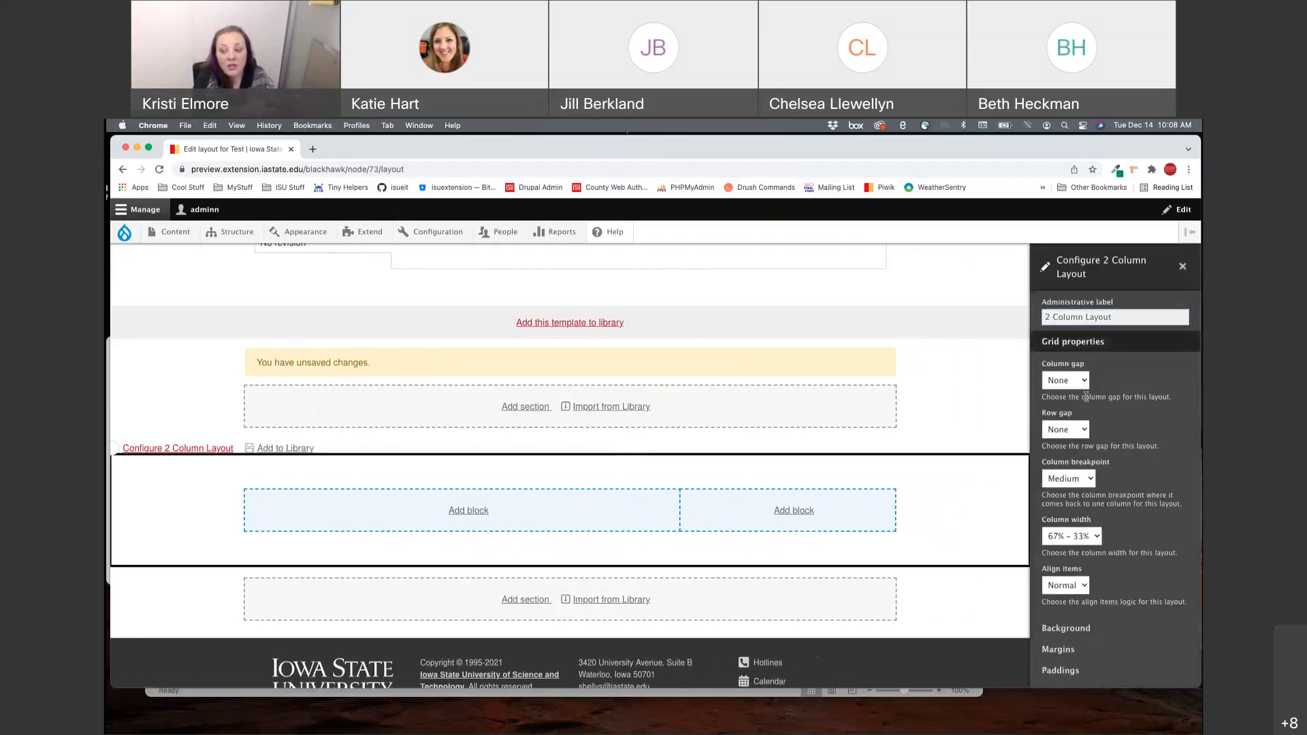
pyautogui.scroll(-2, 1111, 491)
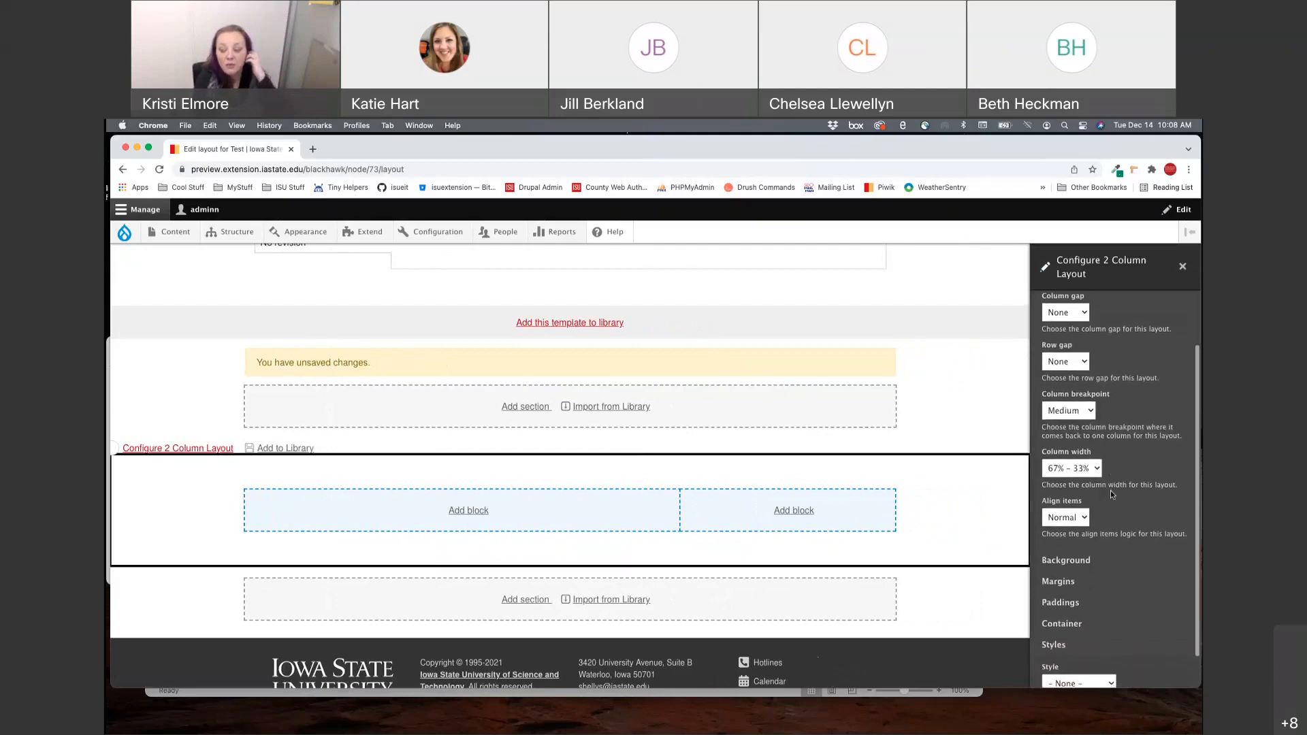
pyautogui.scroll(-1, 1111, 490)
pyautogui.click(1059, 509)
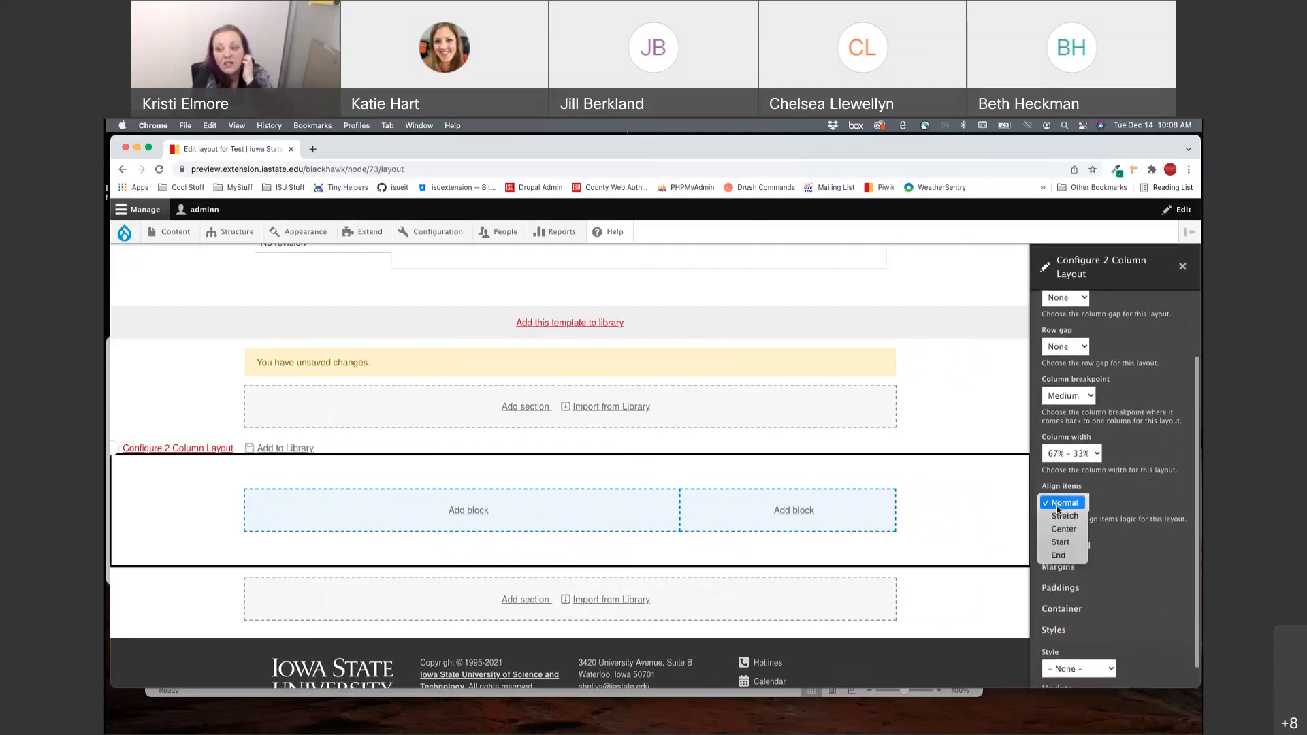
pyautogui.click(1058, 509)
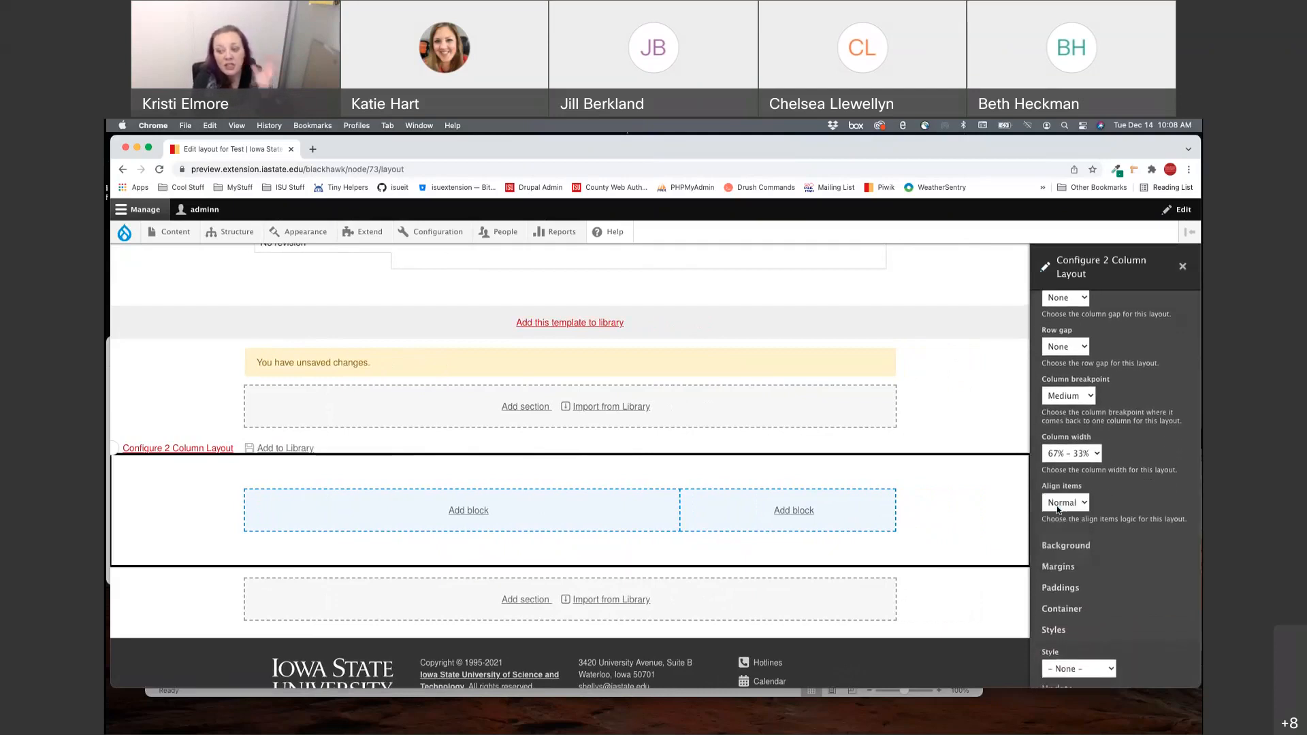
pyautogui.click(1059, 509)
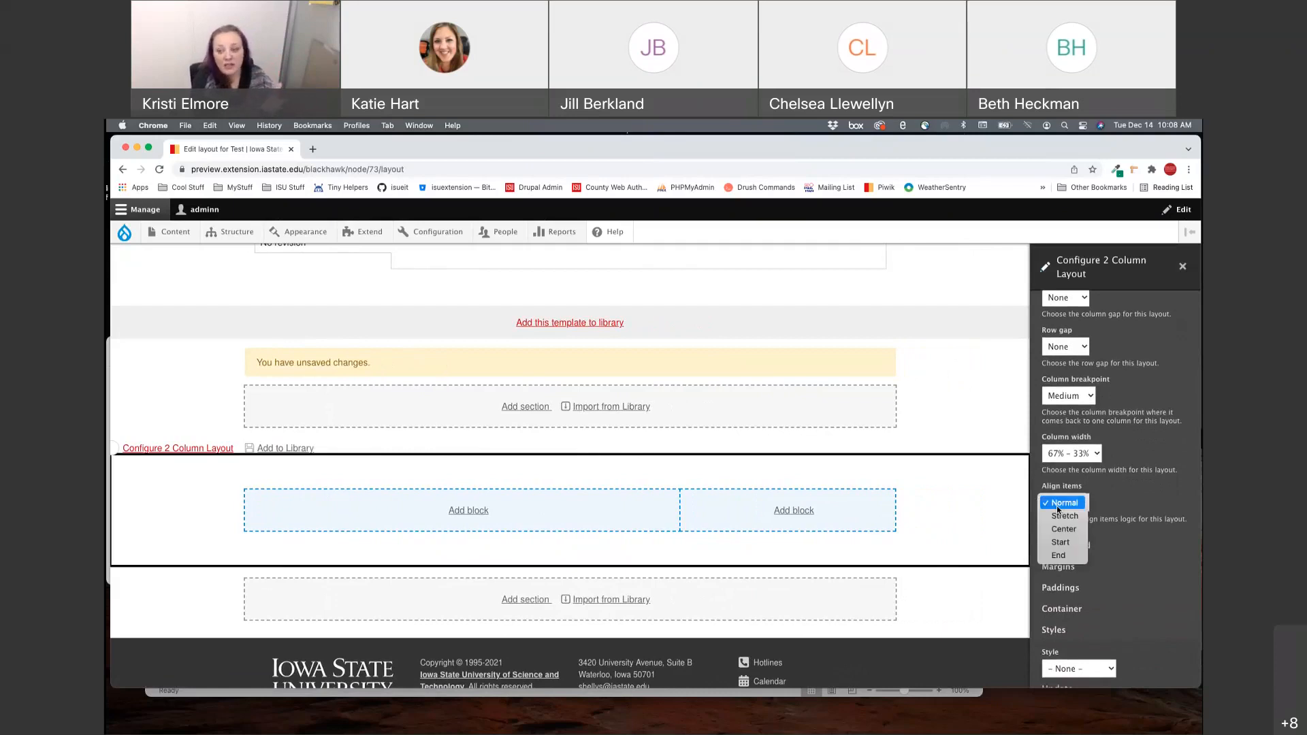
pyautogui.click(1063, 504)
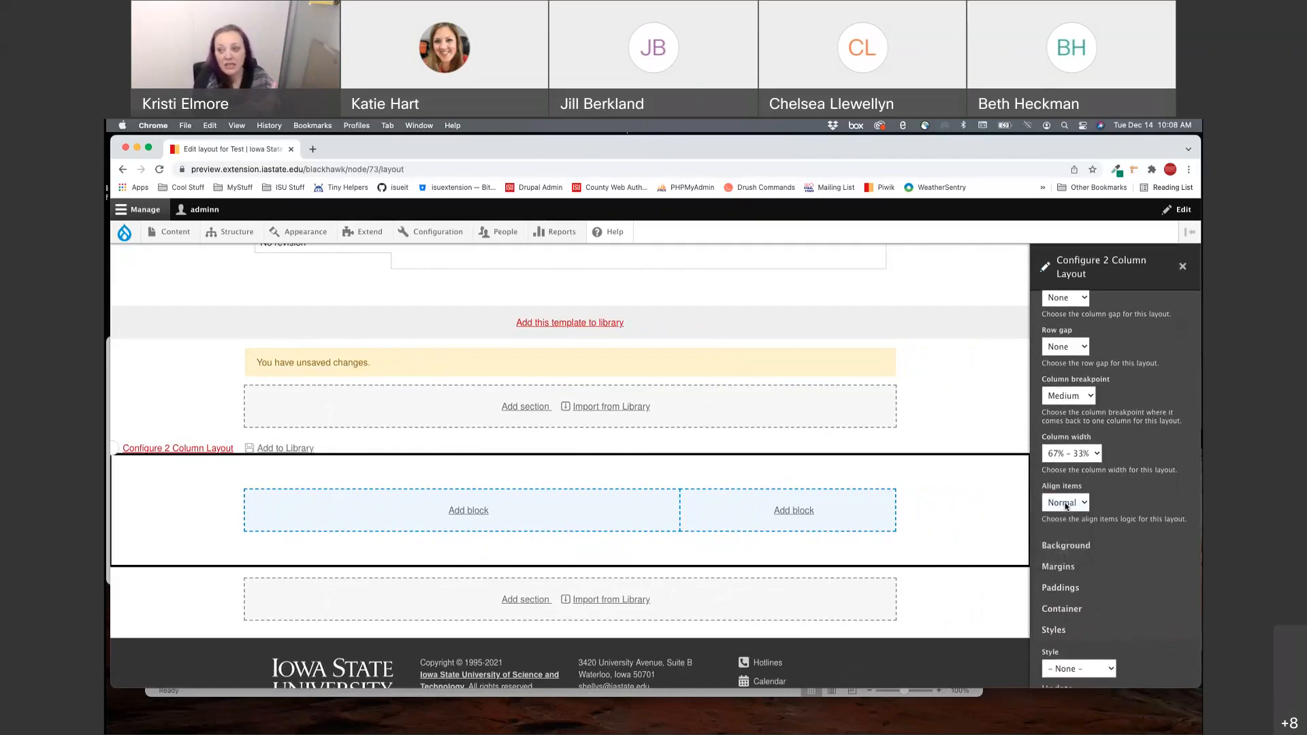
pyautogui.click(1098, 544)
pyautogui.scroll(-3, 1094, 524)
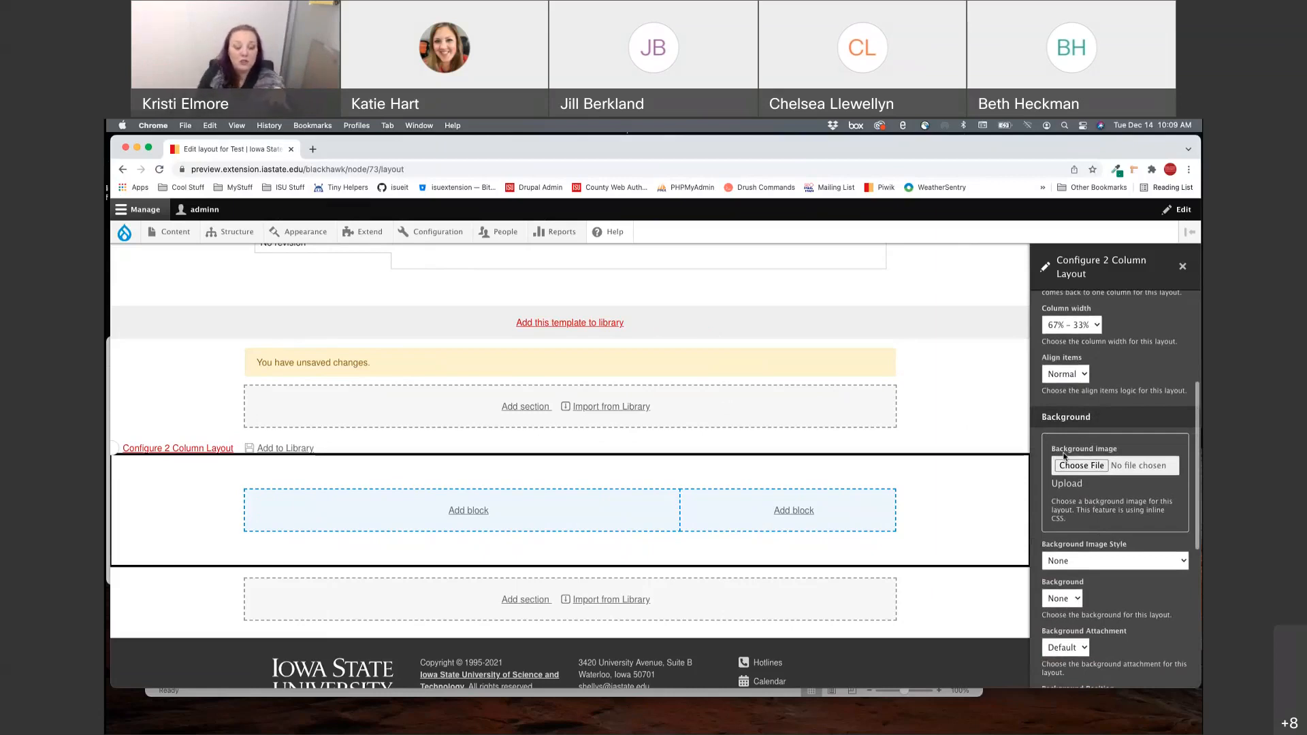
# Open extension.iastate.edu/linn/club-resources in a new browser tab.
pyautogui.click(312, 151)
pyautogui.write('ex')
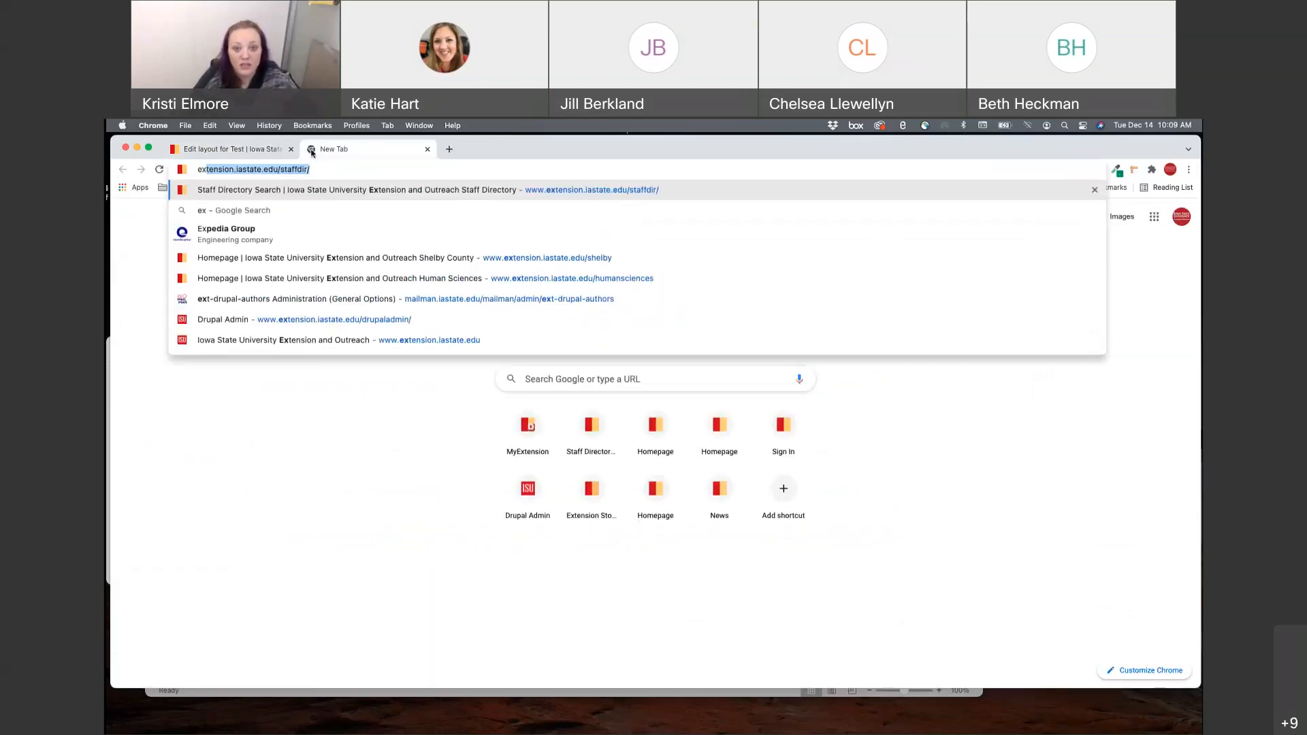
pyautogui.write('tension.iastate.edu/')
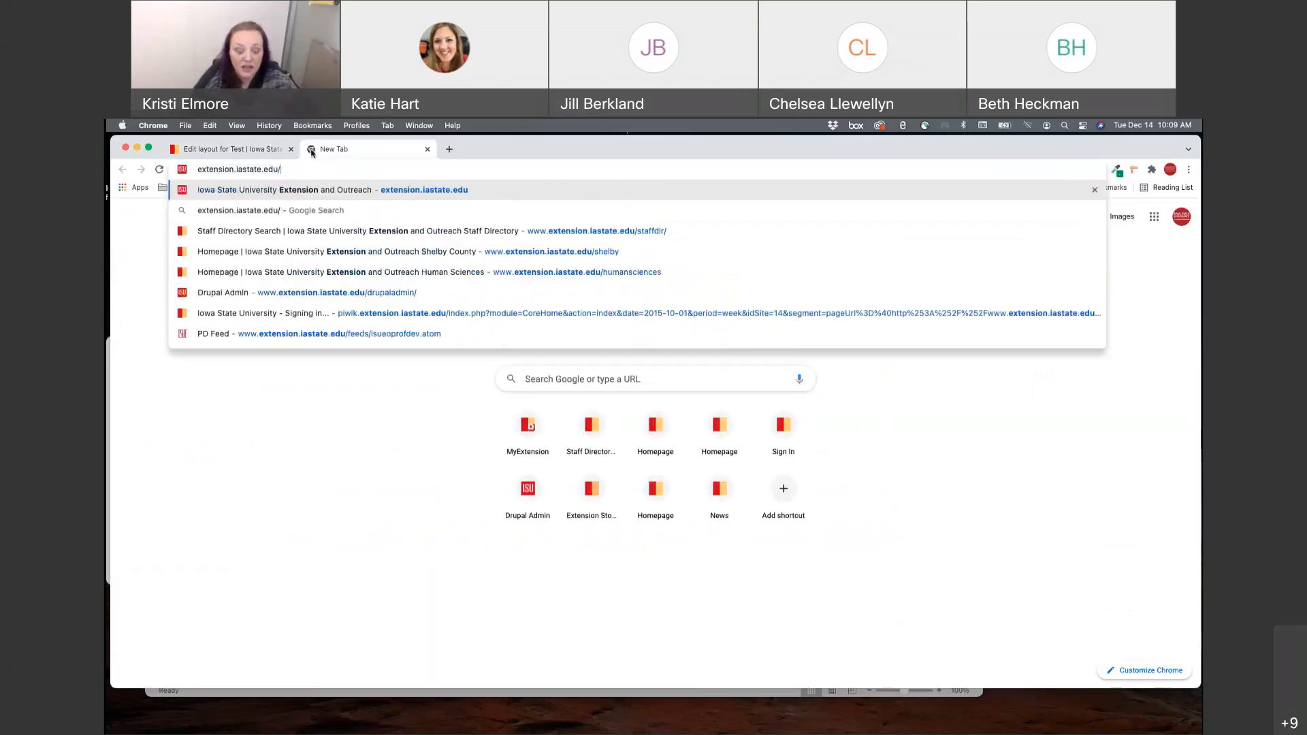
pyautogui.write('linn/club-resources')
pyautogui.press('Return')
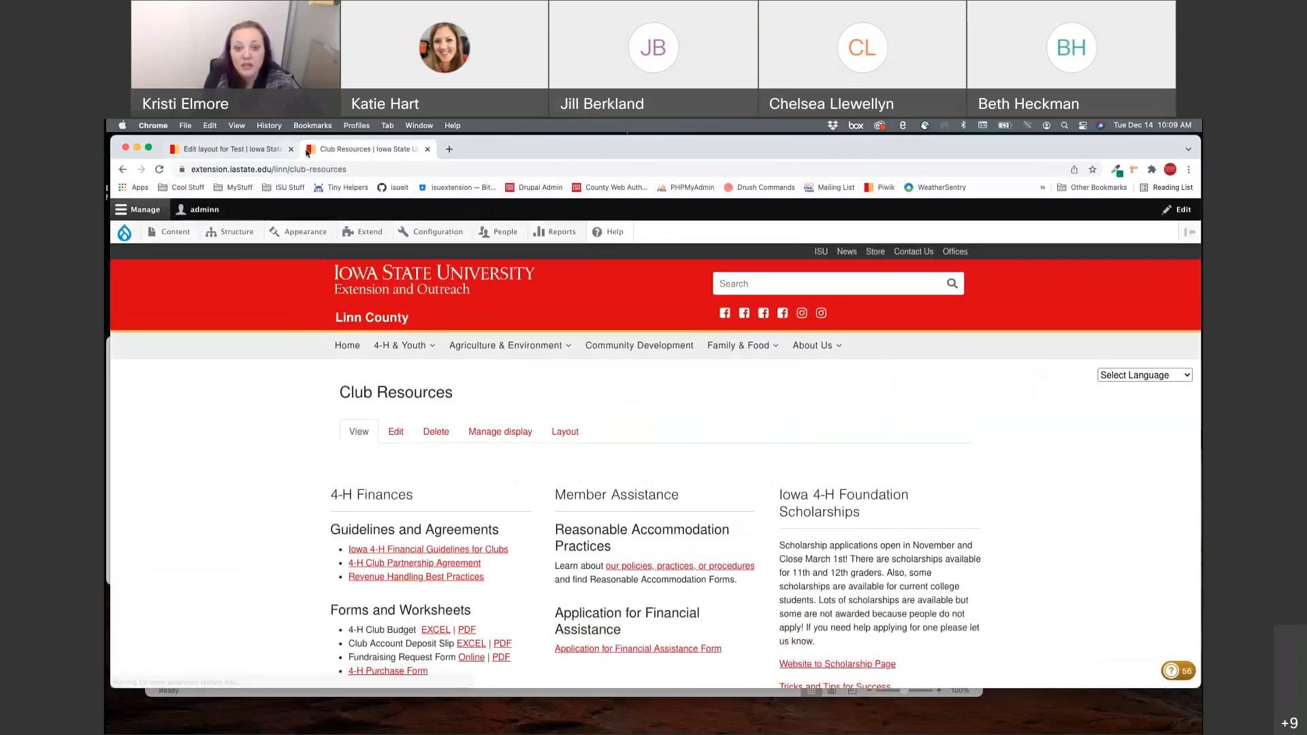
# Look through the Linn County home, About Us and Family & Food pages for examples of section background images.
pyautogui.click(359, 347)
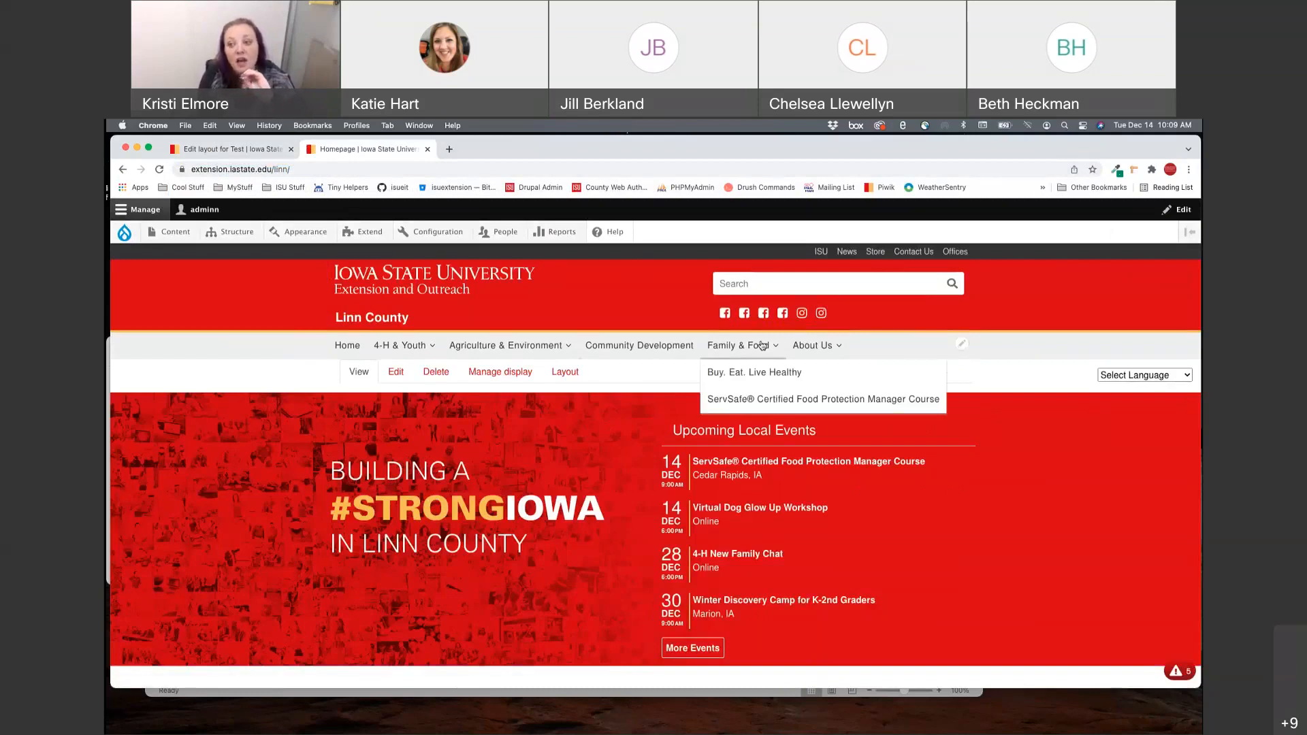
pyautogui.click(805, 346)
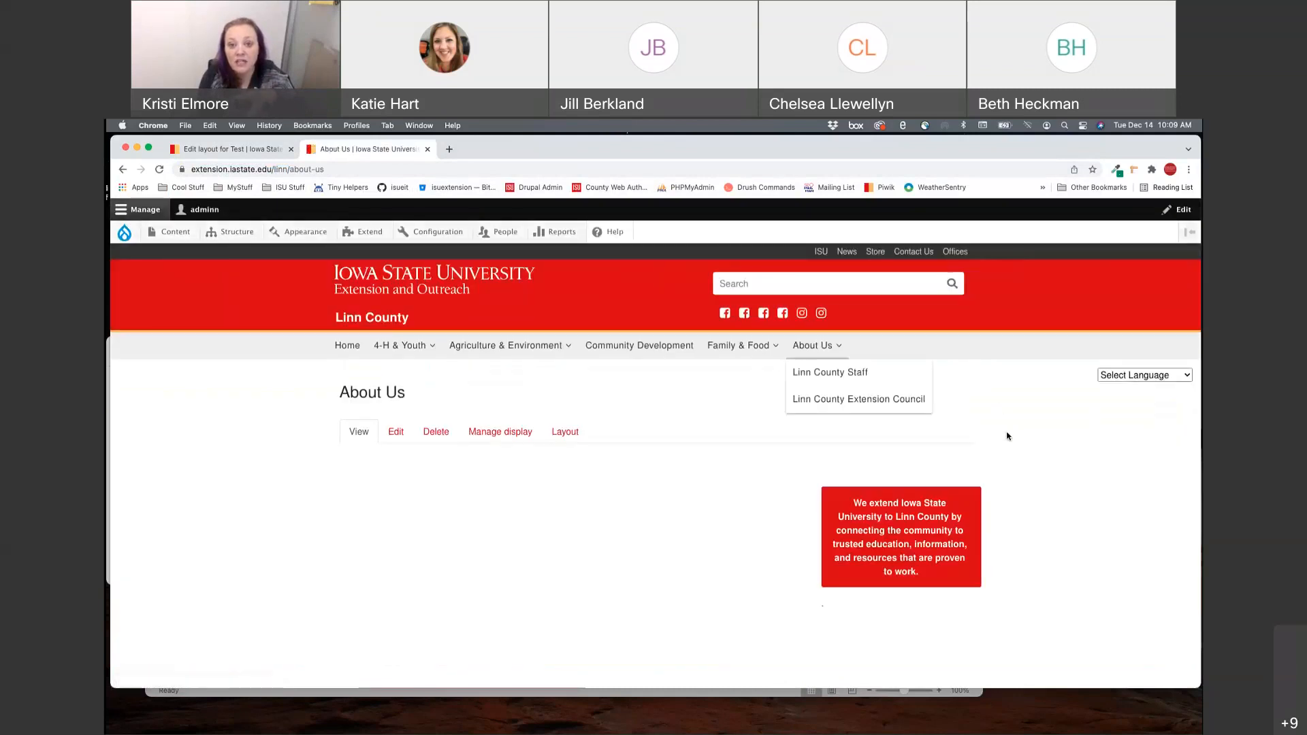
pyautogui.scroll(-3, 1007, 436)
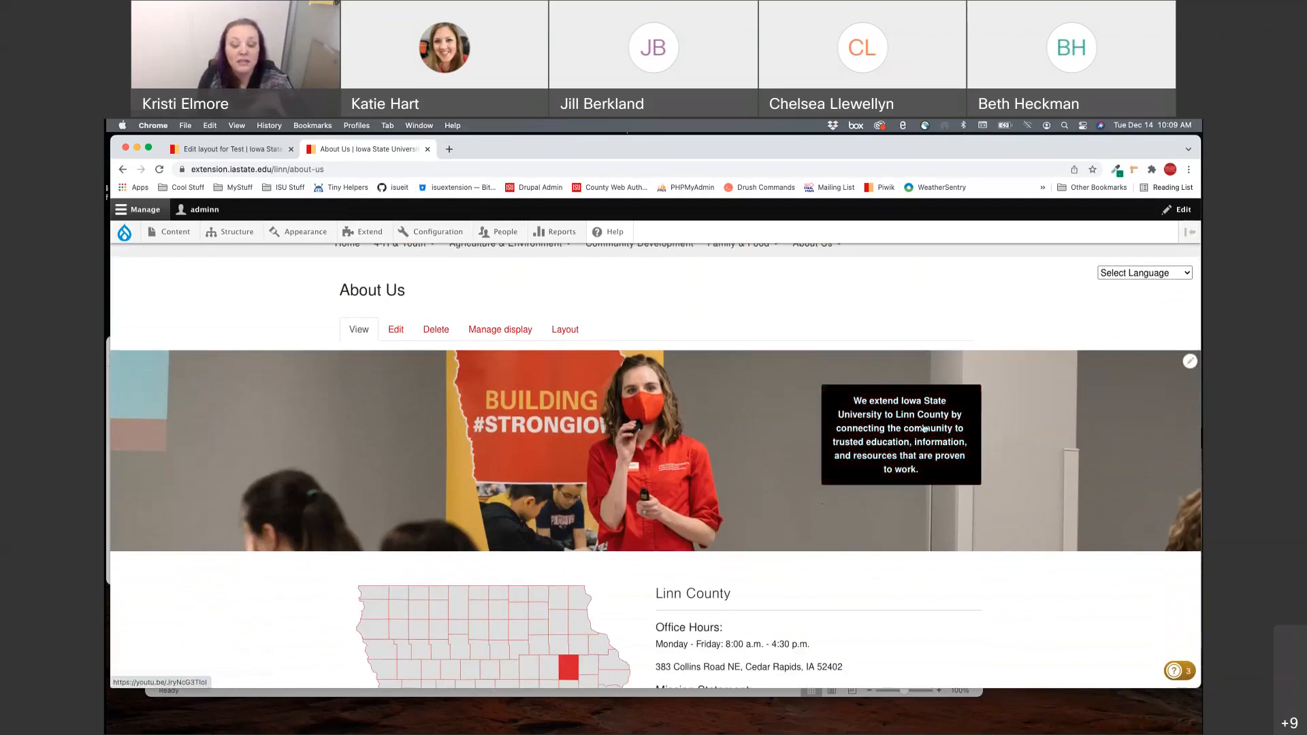
pyautogui.scroll(1, 749, 381)
pyautogui.click(716, 302)
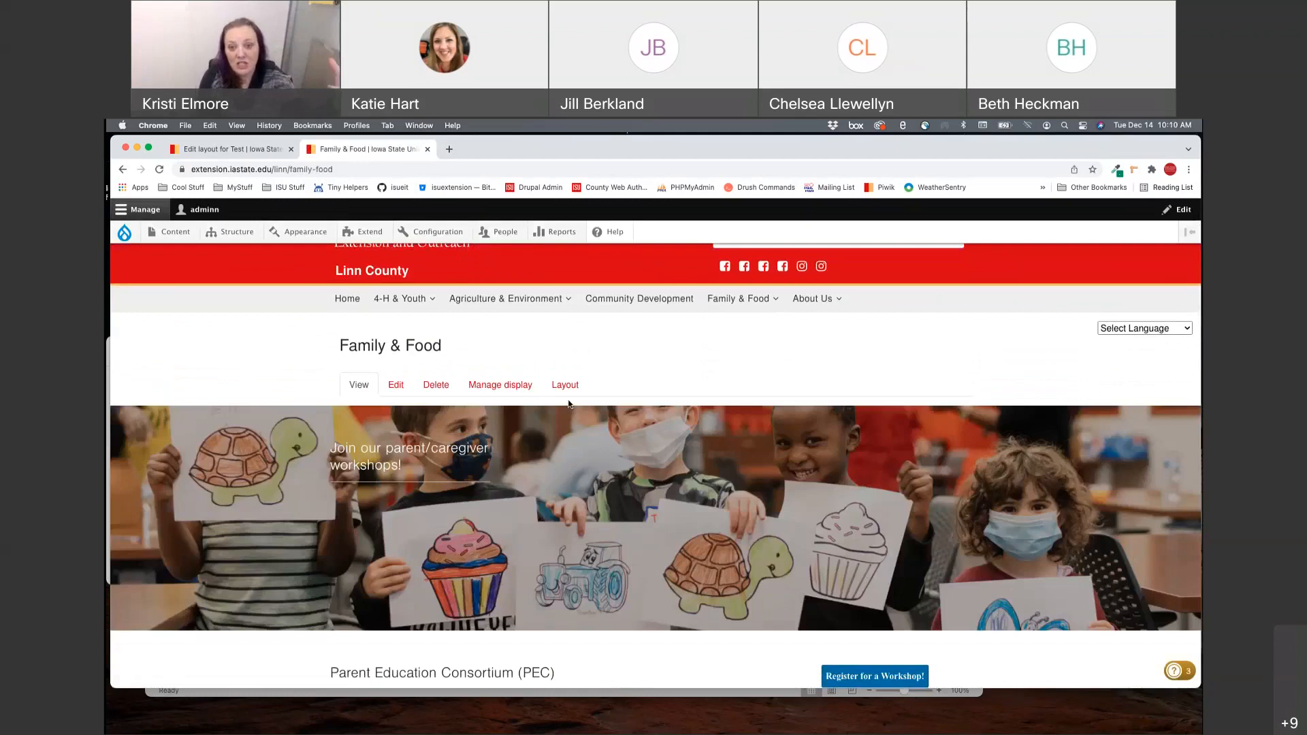
# Return to the Test layout and review the section's background image style and background colour options.
pyautogui.click(233, 152)
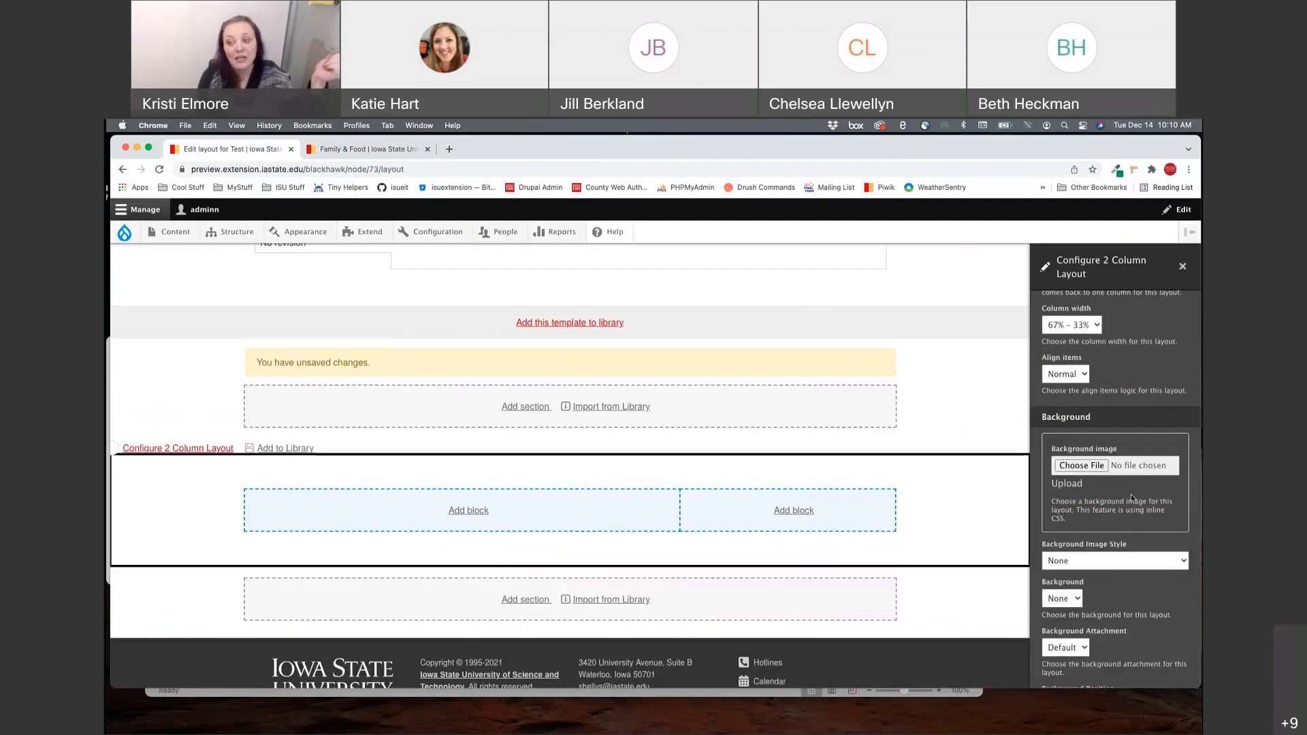
pyautogui.scroll(-2, 1132, 497)
pyautogui.scroll(-2, 1132, 498)
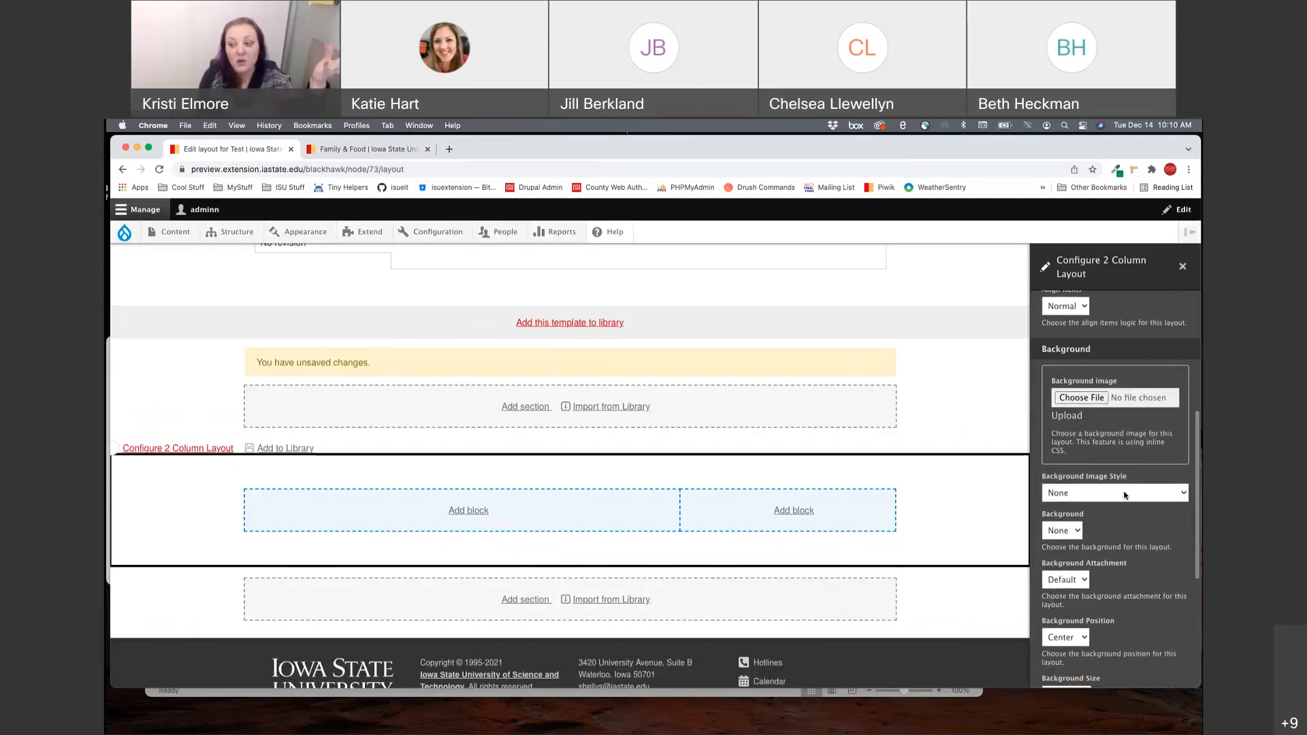
pyautogui.click(1125, 495)
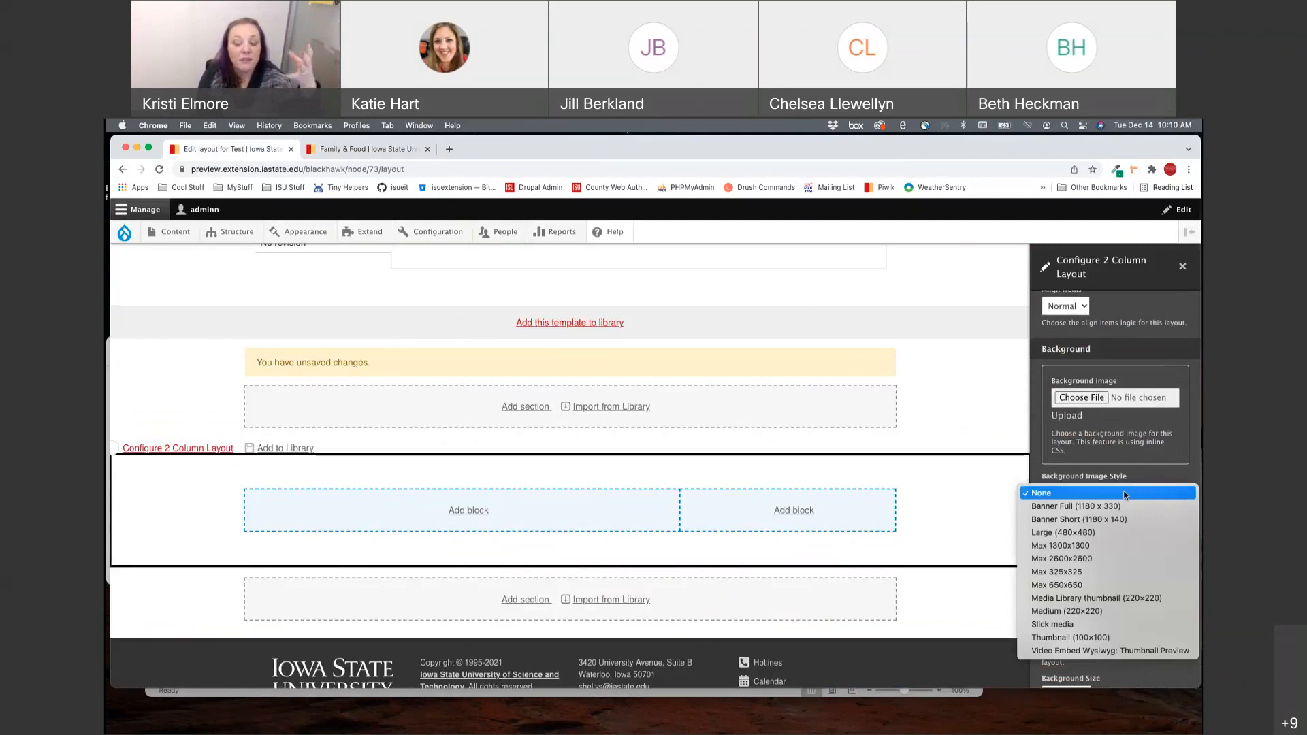
pyautogui.click(1125, 495)
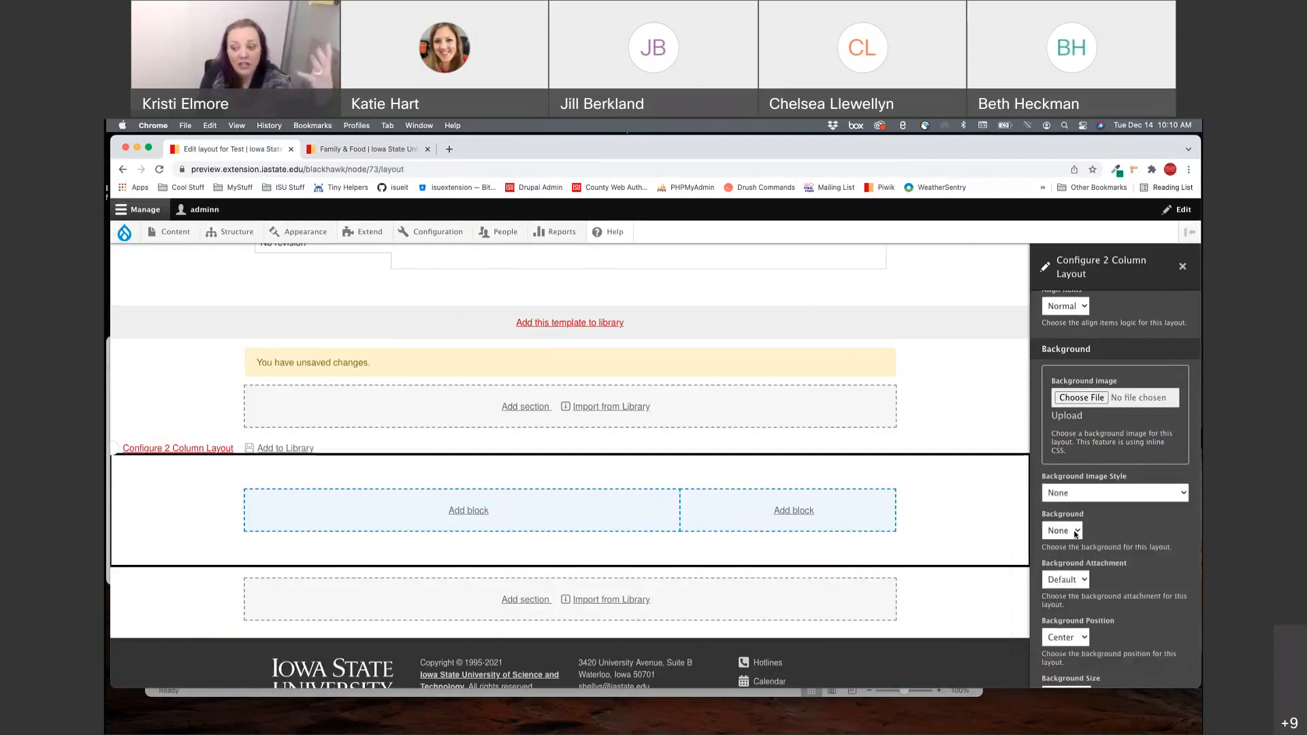
pyautogui.click(1076, 534)
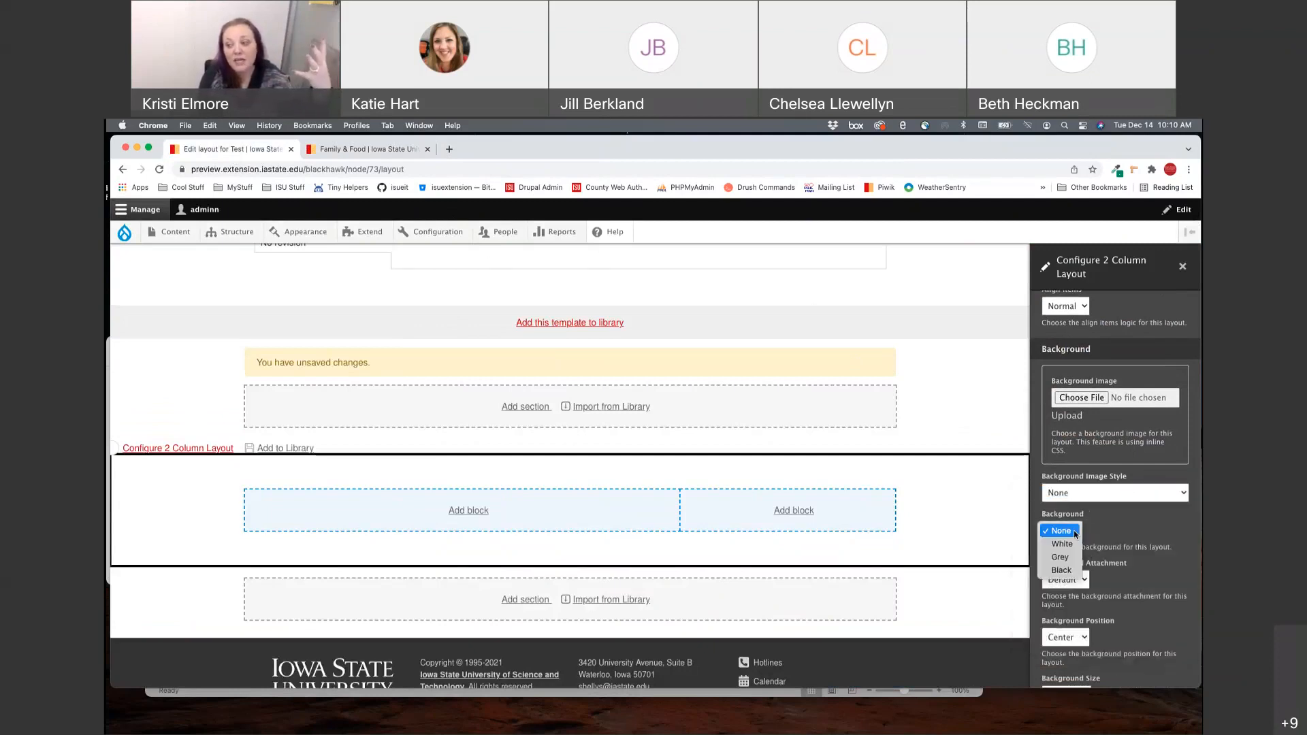
pyautogui.click(1076, 533)
pyautogui.click(1076, 534)
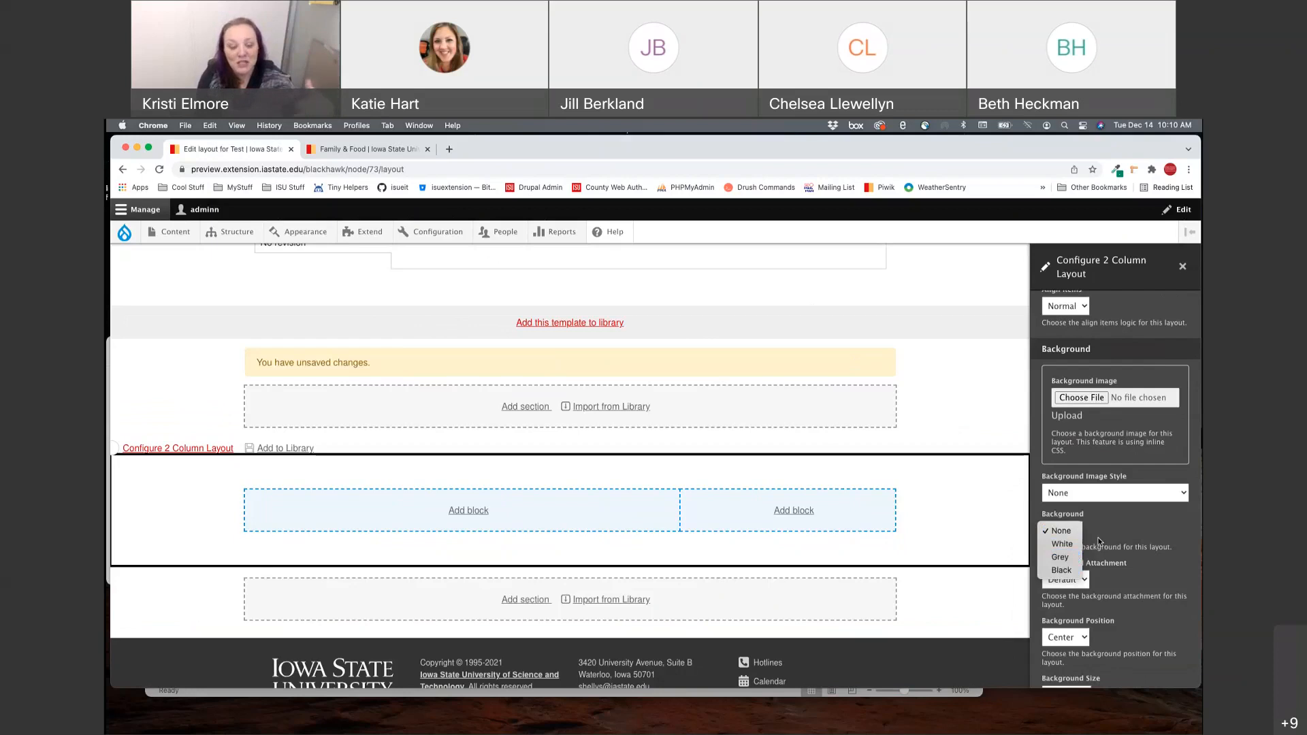
pyautogui.click(1098, 542)
# Review the section's background attachment, position, size and overlay settings.
pyautogui.scroll(-2, 1098, 539)
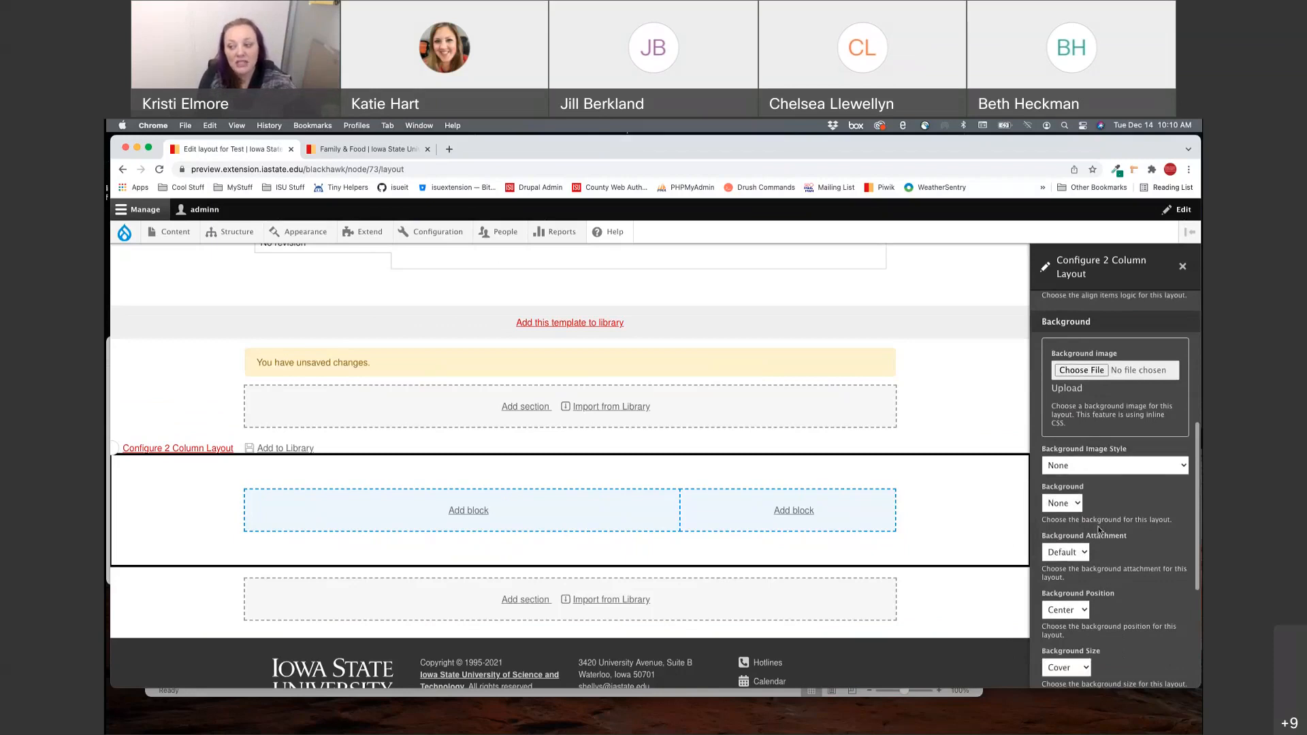
pyautogui.scroll(-2, 1097, 525)
pyautogui.click(1076, 526)
pyautogui.click(1076, 527)
pyautogui.scroll(-1, 1125, 548)
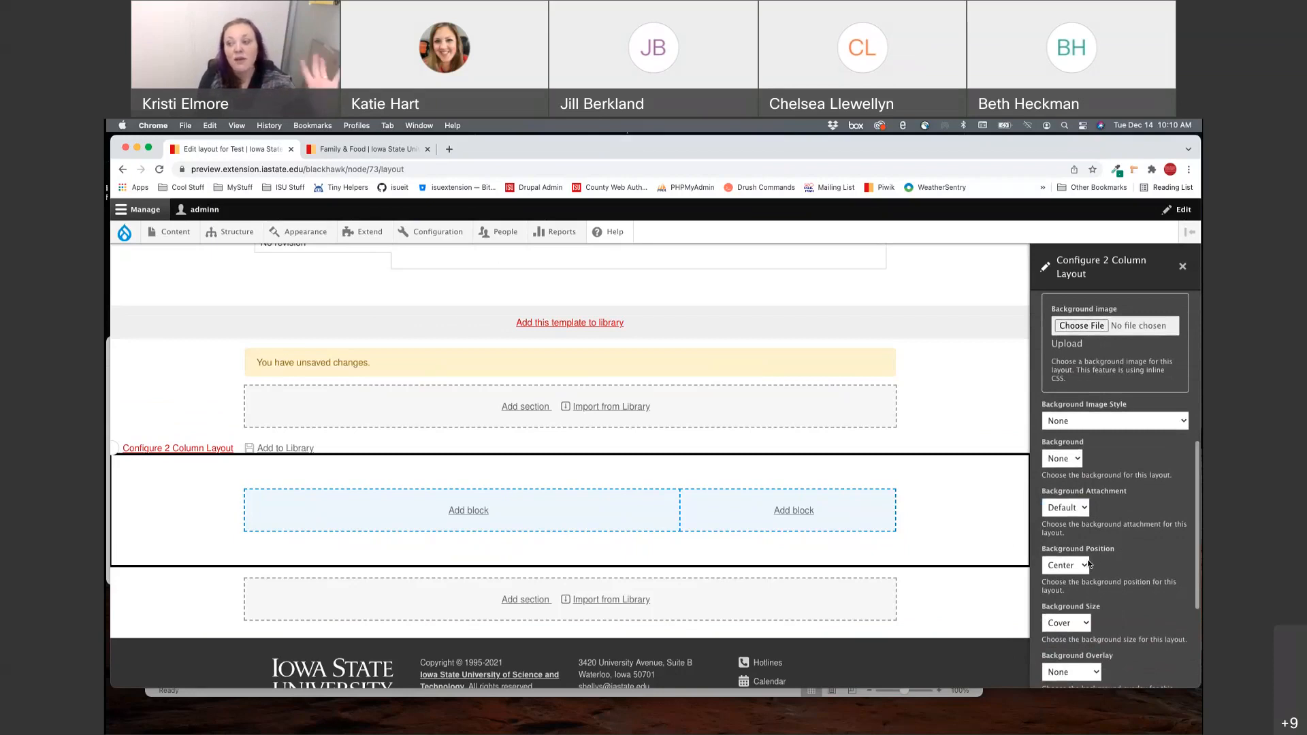
pyautogui.scroll(-4, 1083, 566)
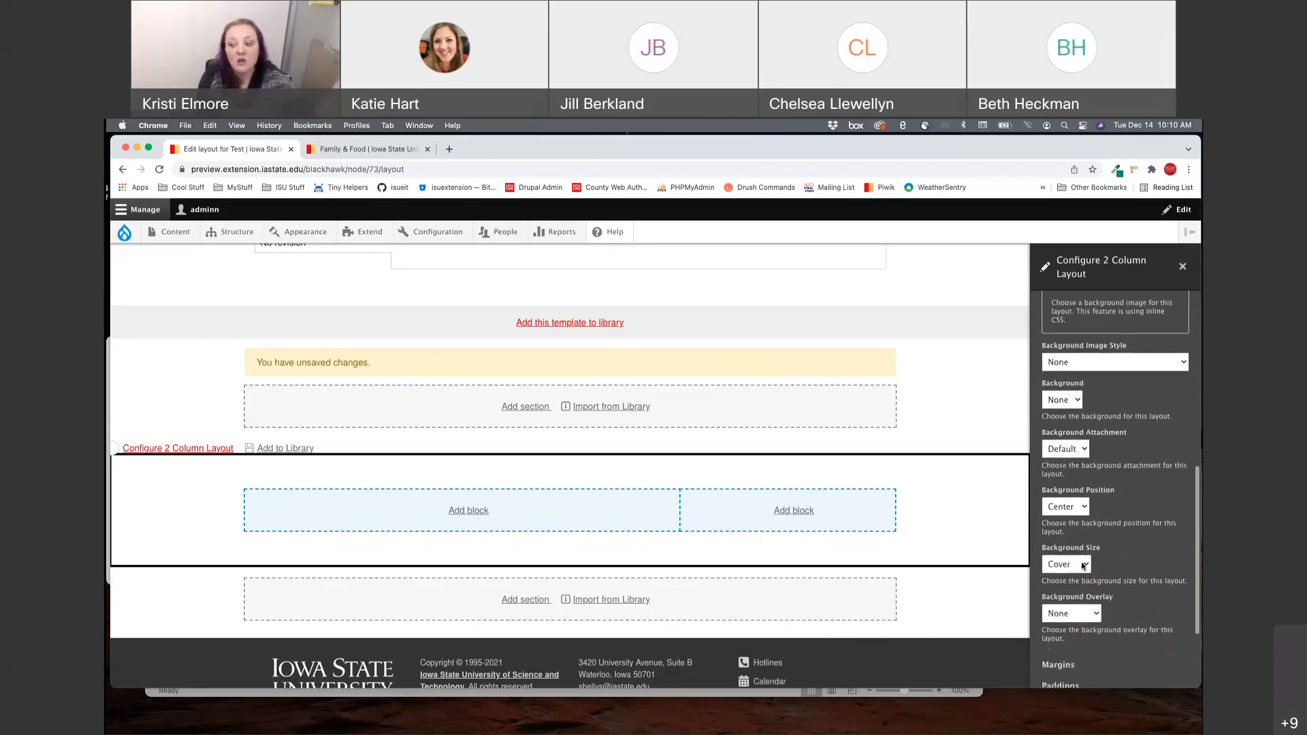
pyautogui.click(1084, 566)
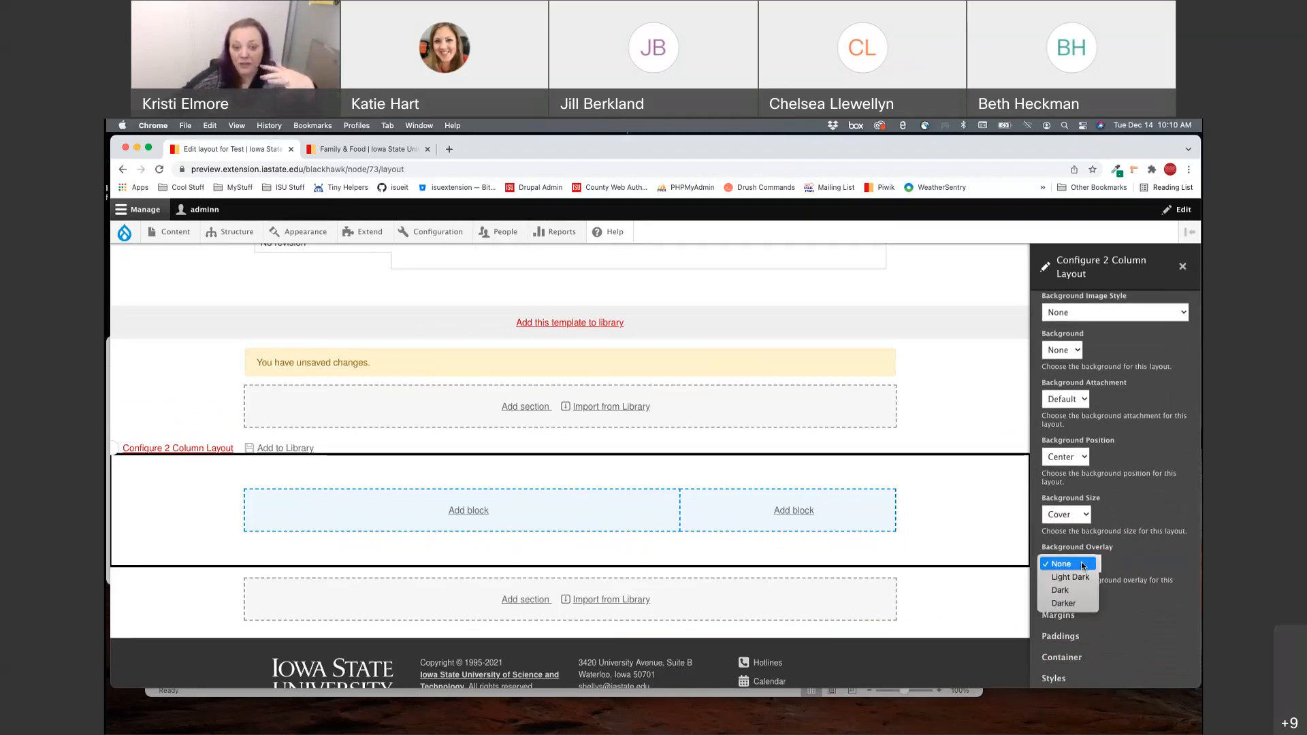
# Check the banner on the Family & Food page, and return to the Test layout to examine the background overlay options.
pyautogui.click(386, 154)
pyautogui.click(386, 154)
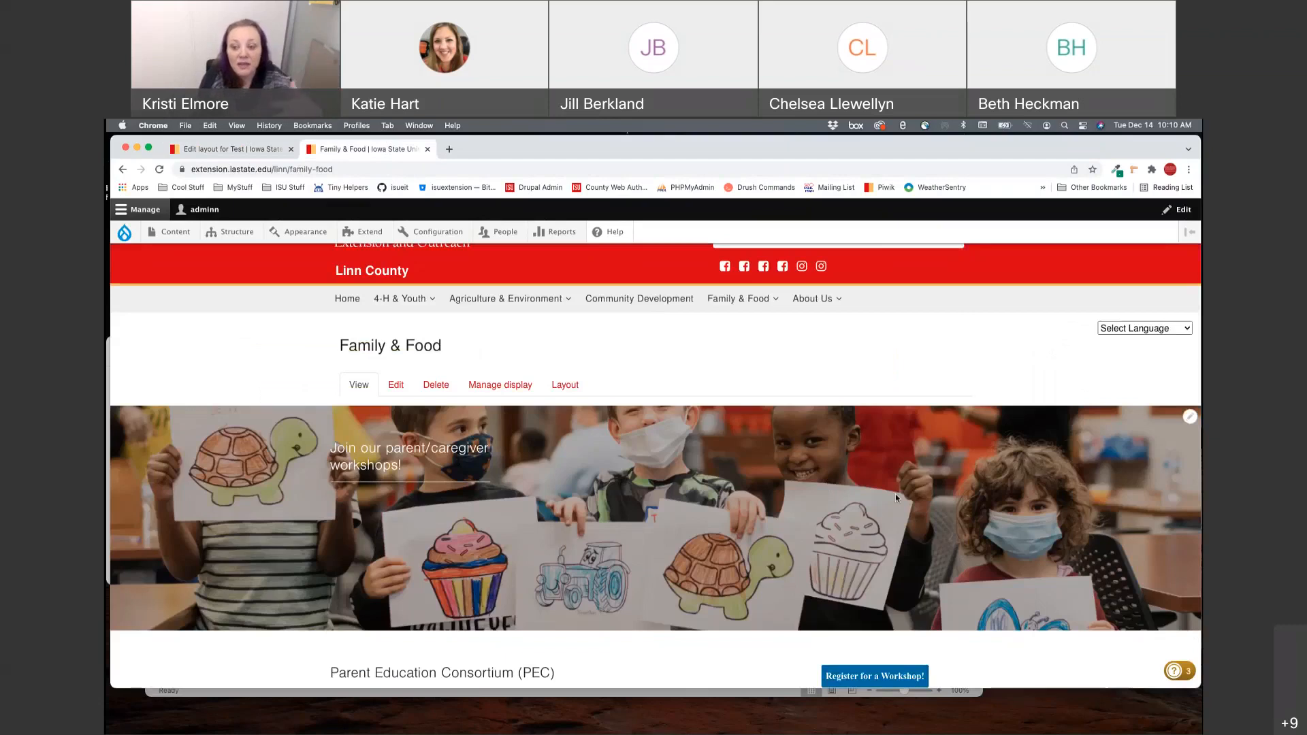
pyautogui.click(228, 149)
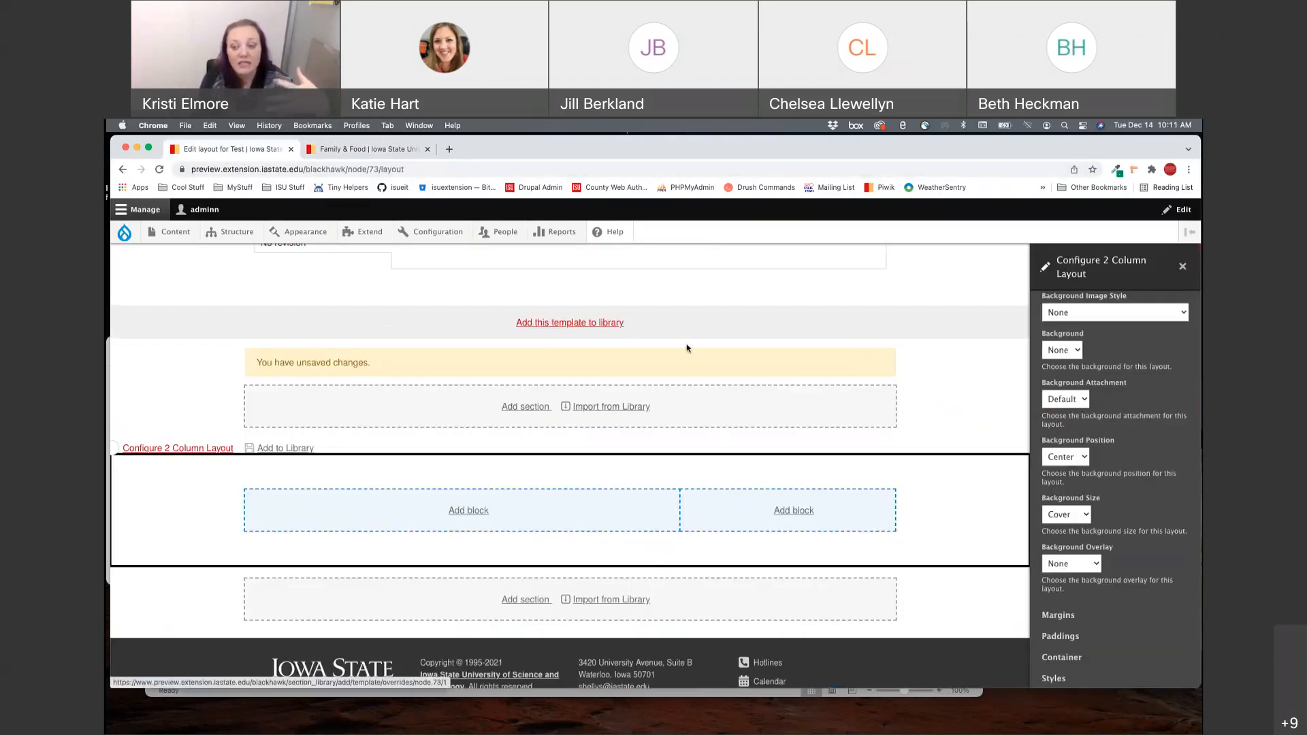
pyautogui.click(1096, 563)
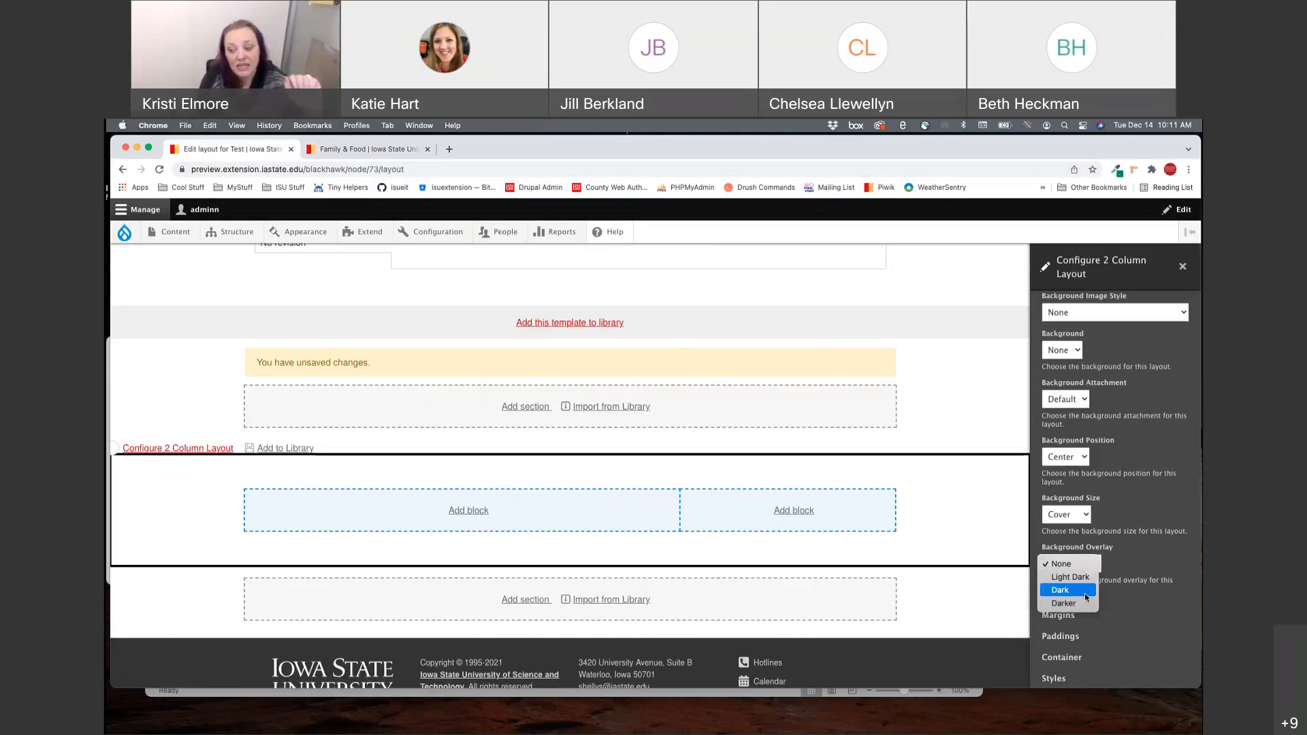
pyautogui.click(1127, 584)
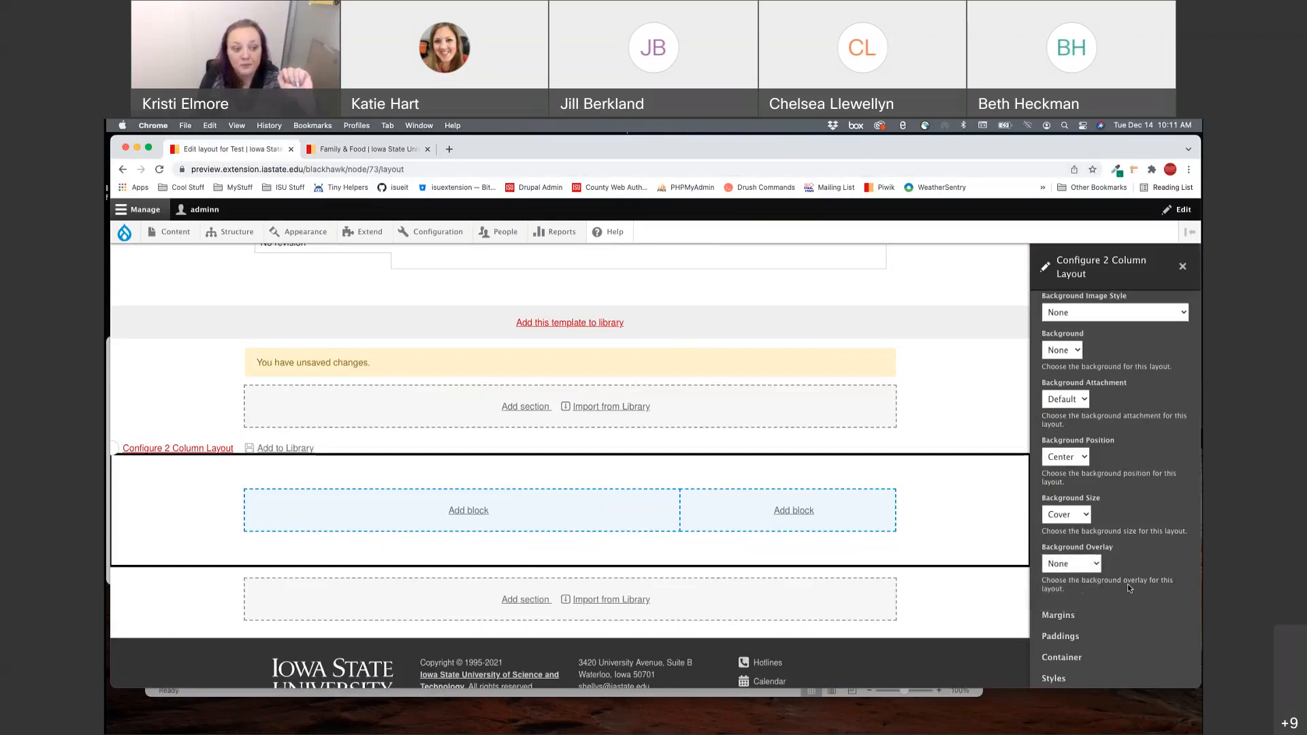
# Expand the section's margin and padding settings and review the margin options.
pyautogui.scroll(-3, 1127, 584)
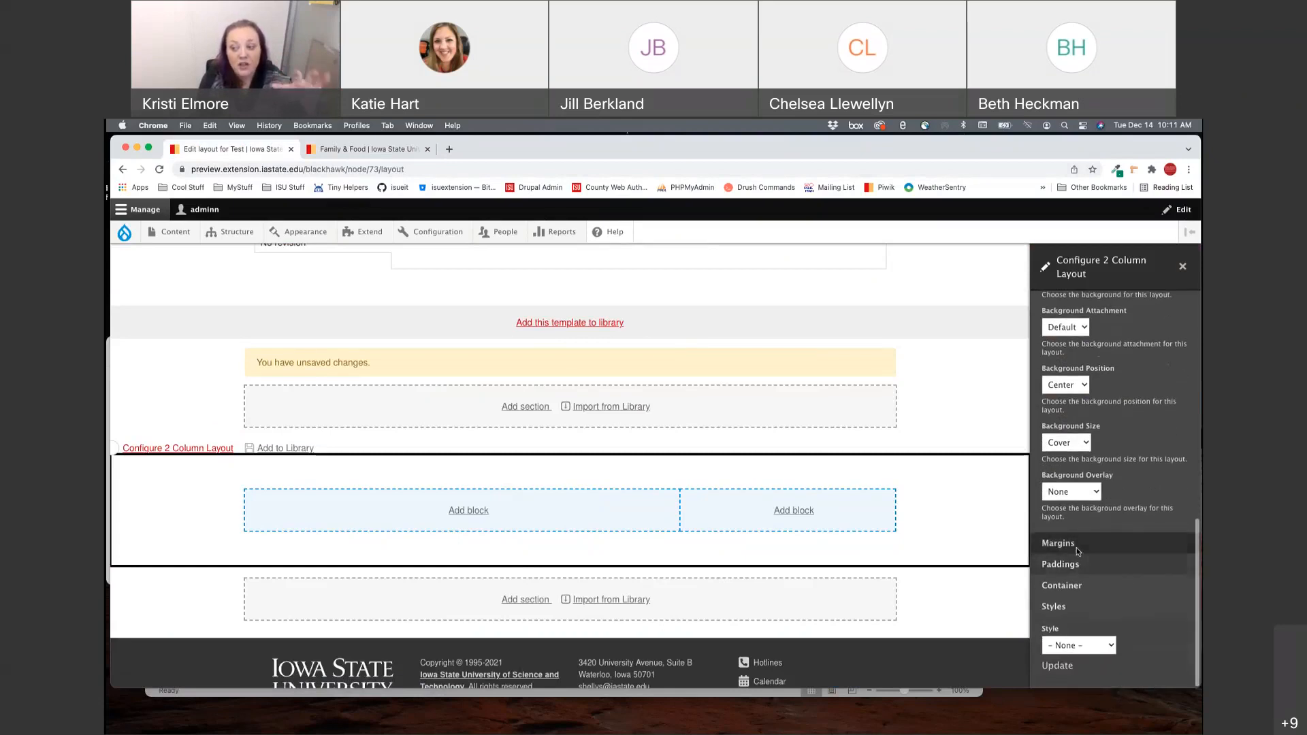
pyautogui.click(1059, 543)
pyautogui.scroll(-2, 1077, 551)
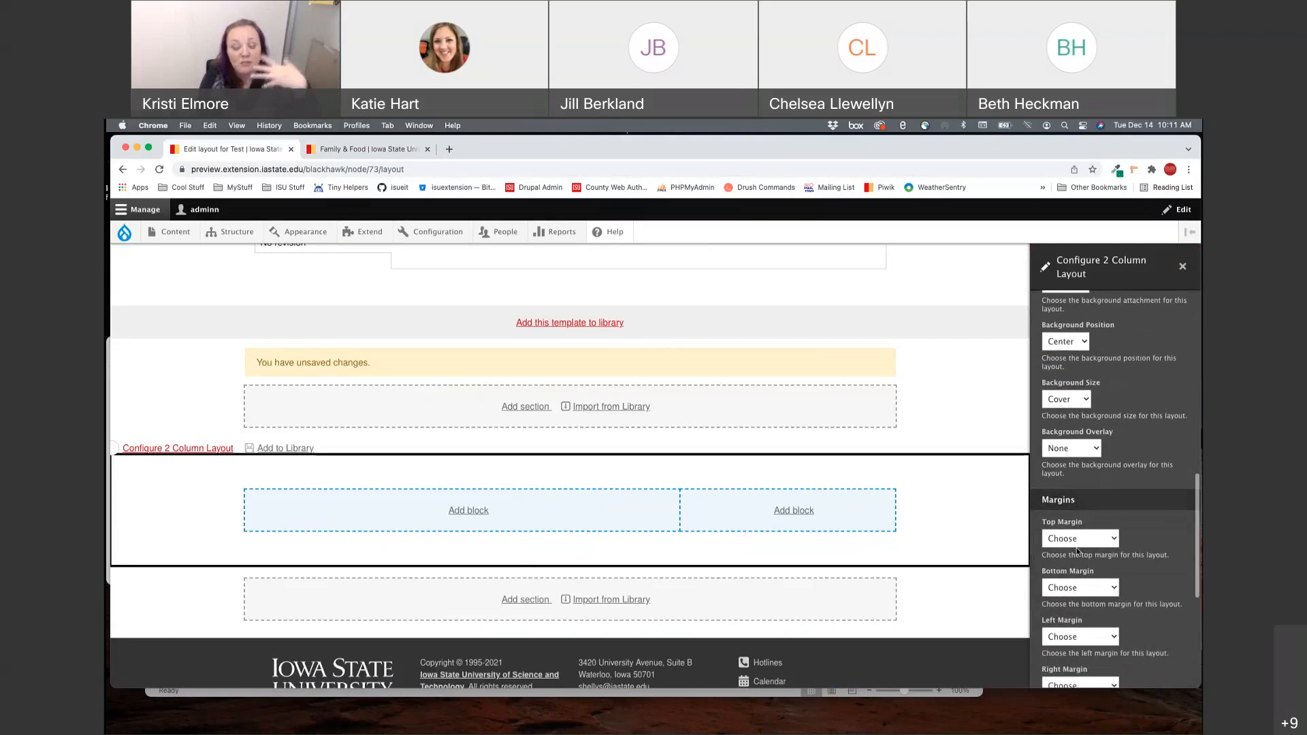
pyautogui.scroll(-3, 1077, 551)
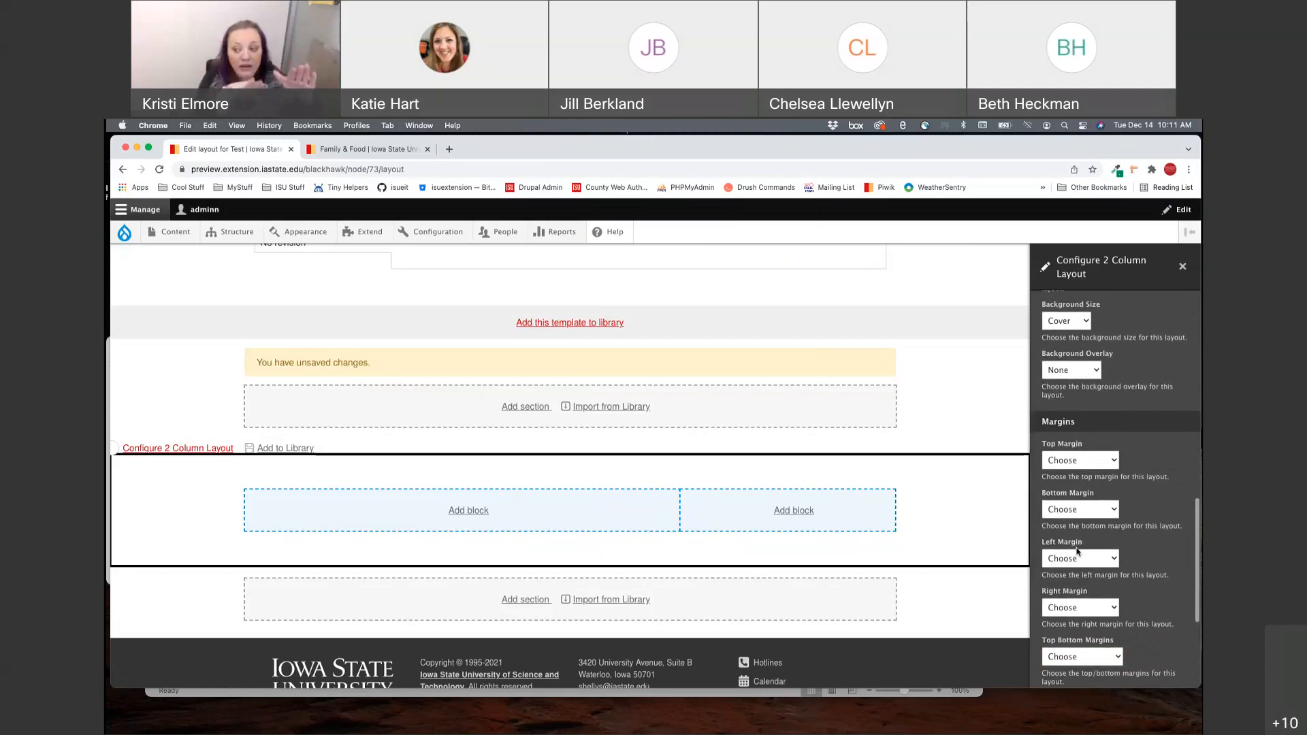
pyautogui.scroll(-6, 1077, 551)
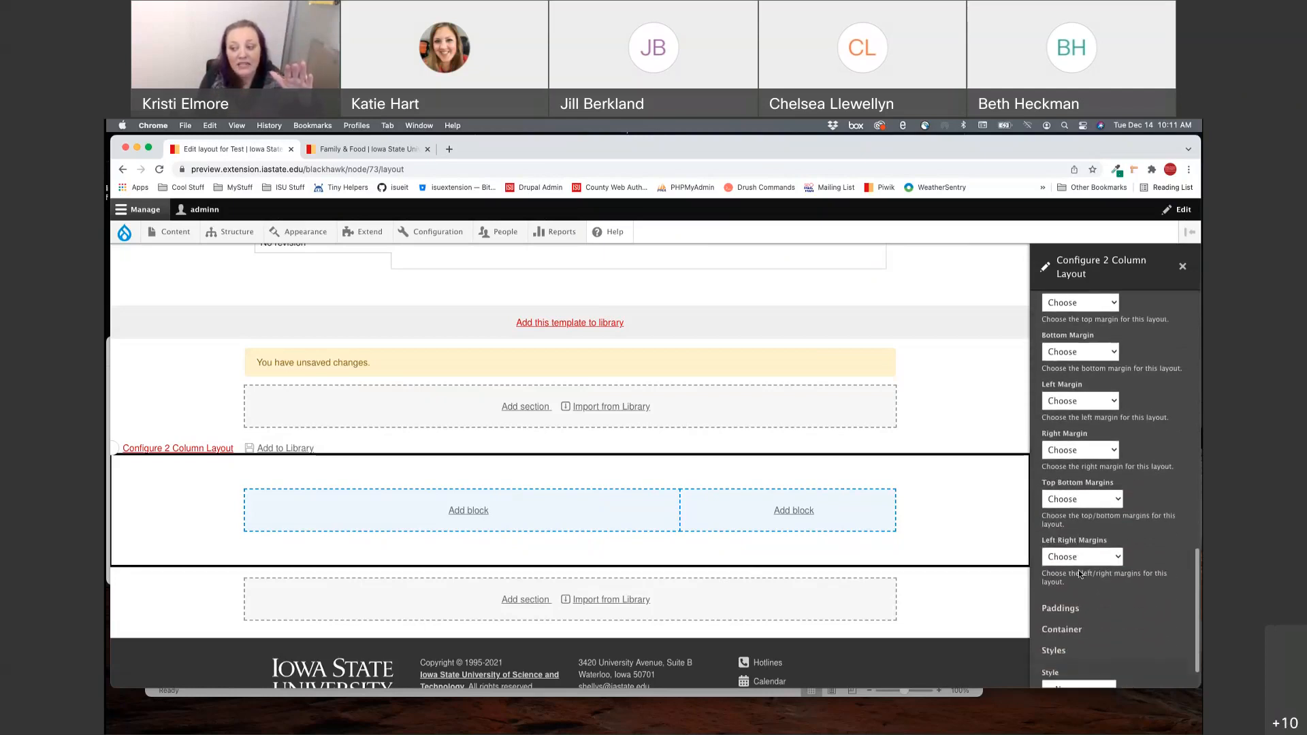
pyautogui.click(1072, 608)
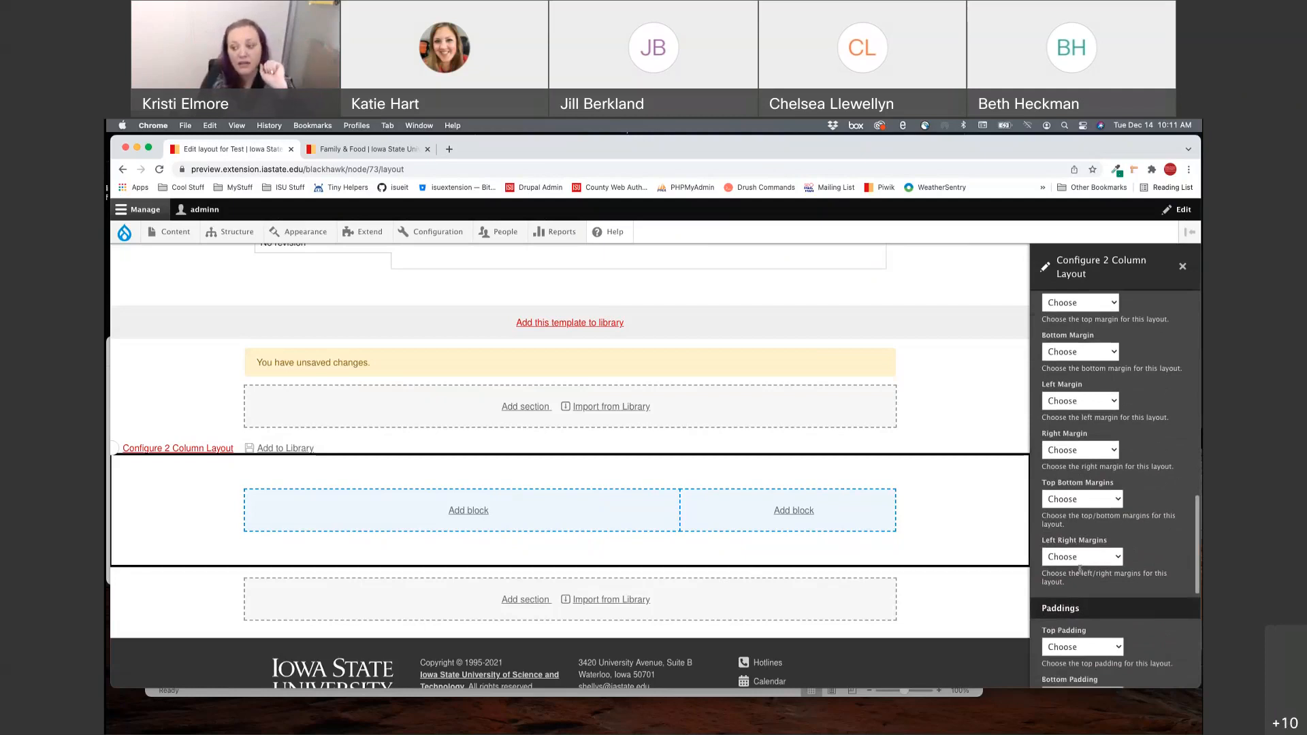
pyautogui.scroll(1, 1082, 551)
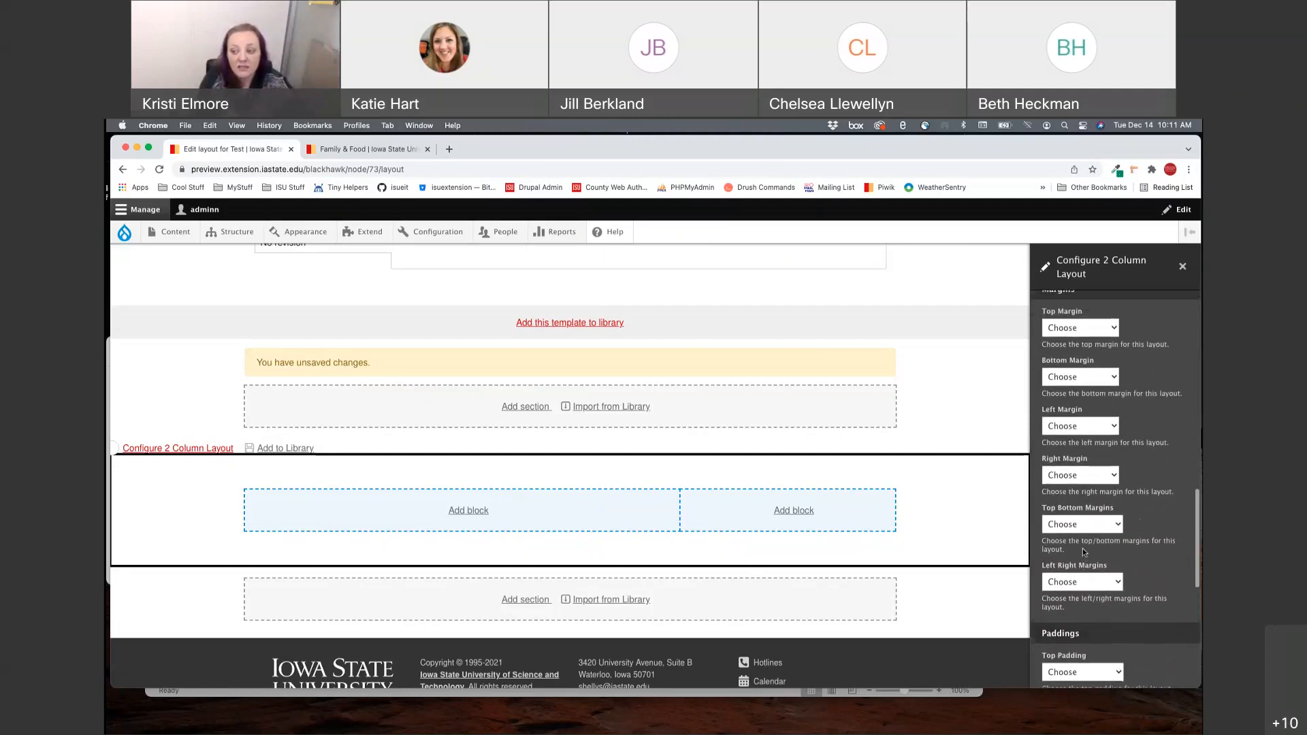
# Review the section's background and margin settings, continuing down to its individual and combined padding options.
pyautogui.scroll(6, 1083, 549)
pyautogui.scroll(3, 1081, 437)
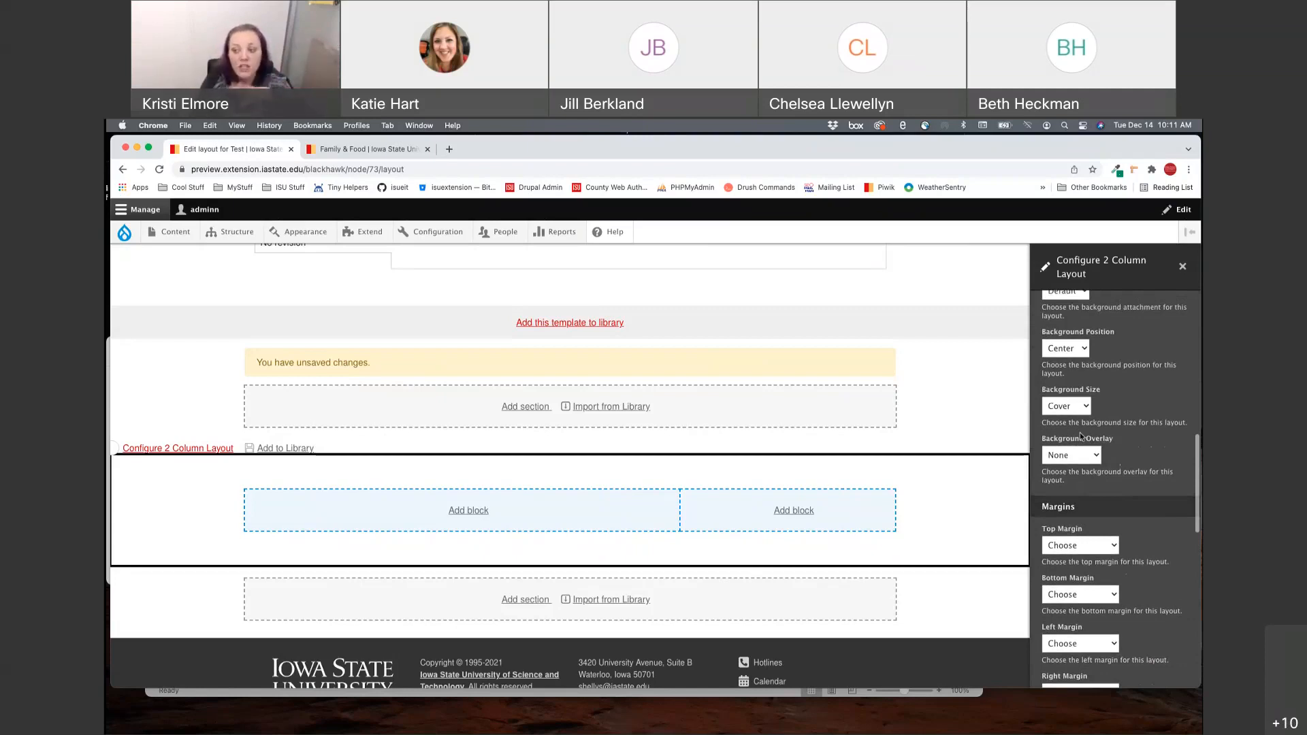
pyautogui.scroll(-10, 1104, 420)
pyautogui.scroll(-5, 1104, 419)
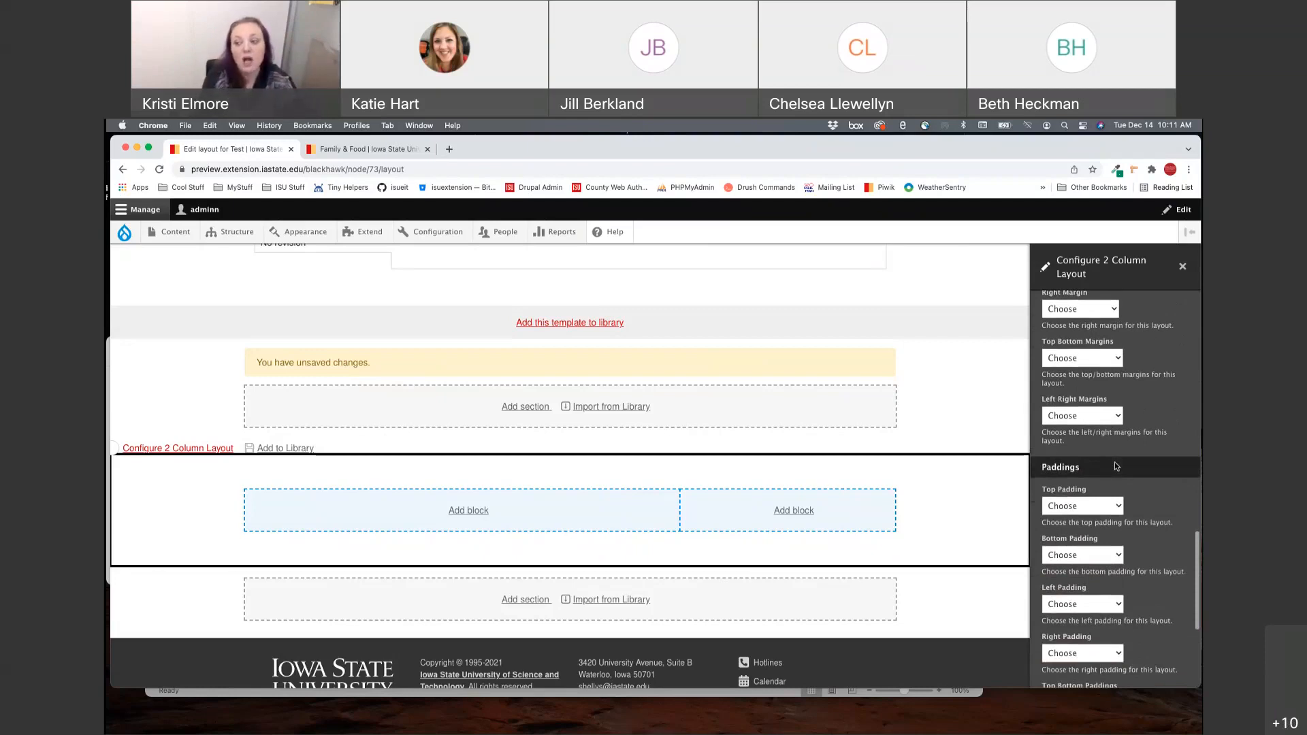
pyautogui.scroll(-5, 1113, 466)
pyautogui.scroll(-4, 1115, 466)
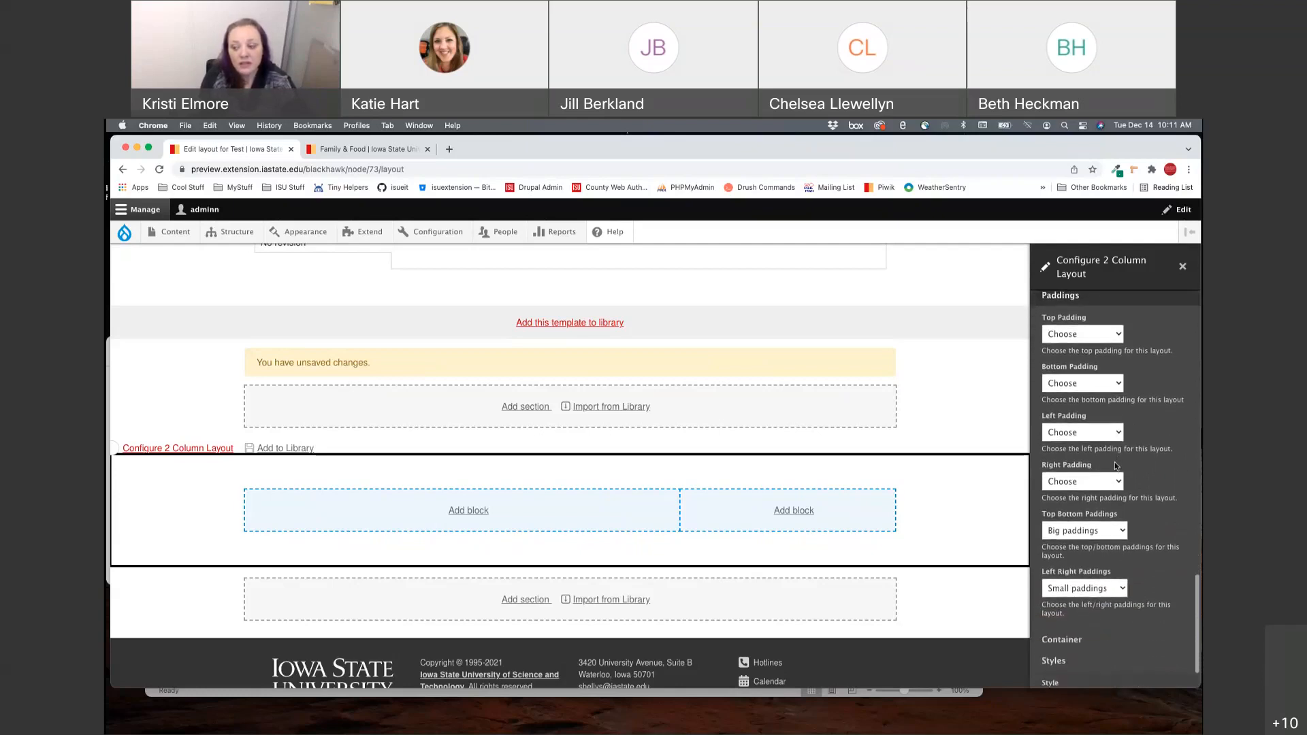
# Expand the section's container settings and read the description of the content container option.
pyautogui.click(1065, 581)
pyautogui.scroll(-4, 1065, 580)
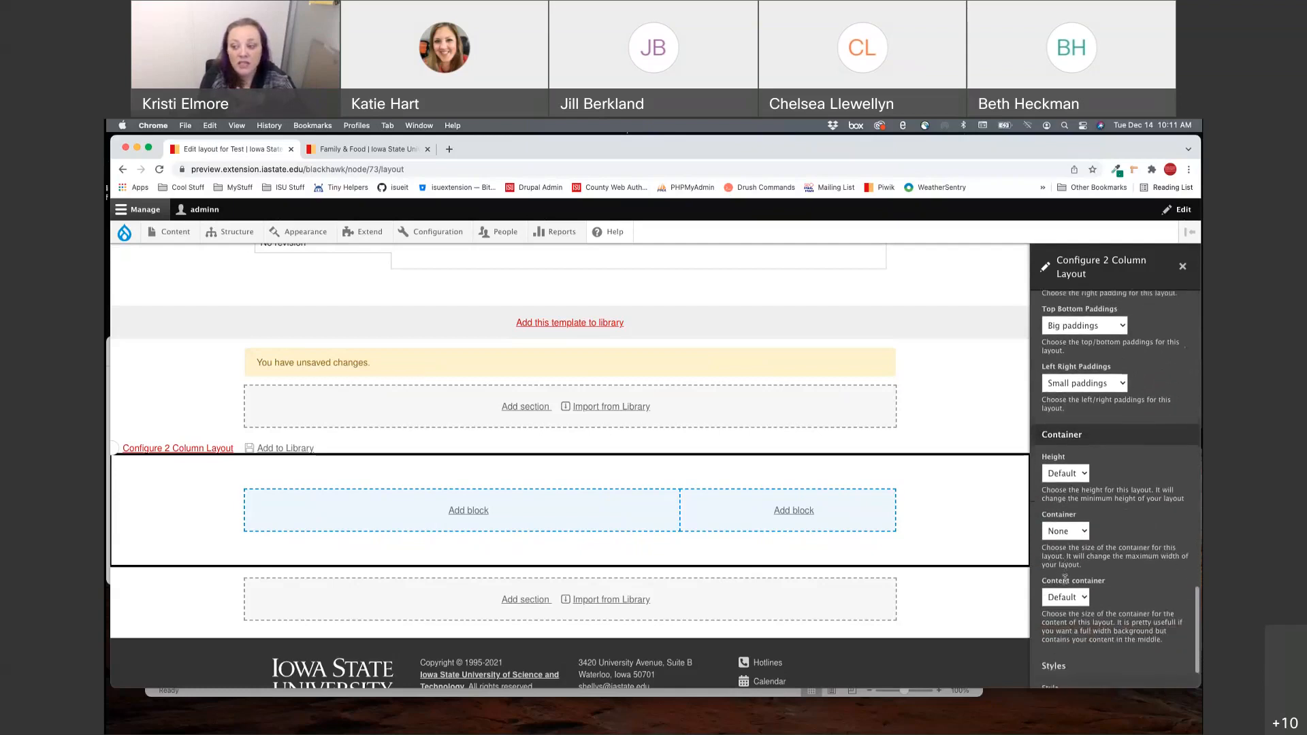
pyautogui.scroll(-1, 1066, 581)
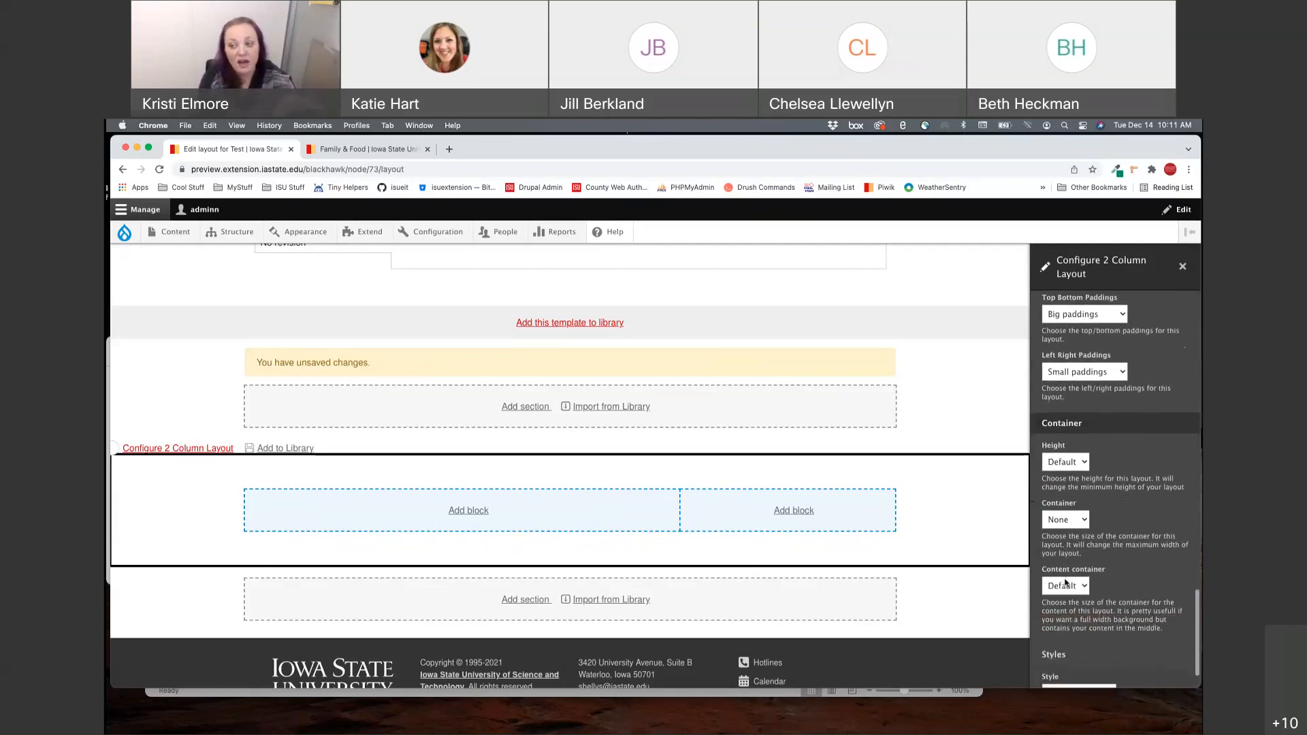
pyautogui.scroll(-2, 1066, 580)
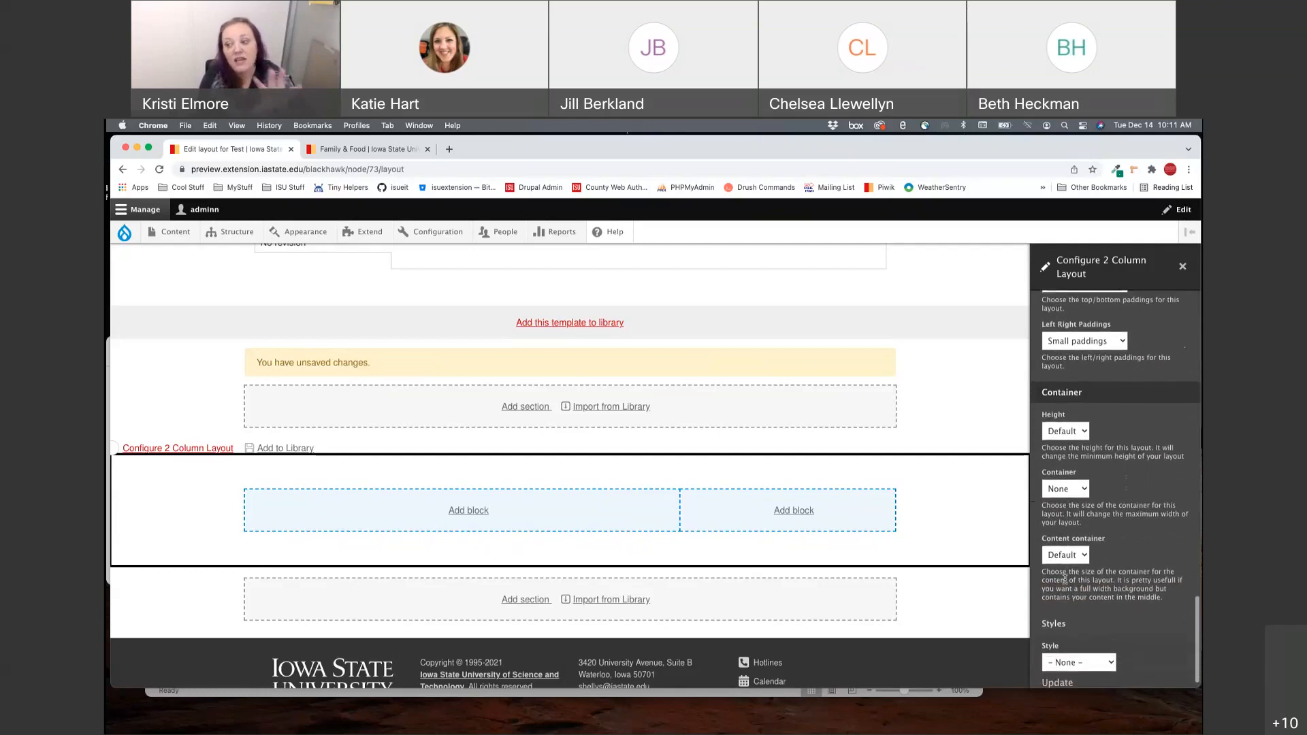
pyautogui.moveTo(1041, 572); pyautogui.dragTo(1176, 608)
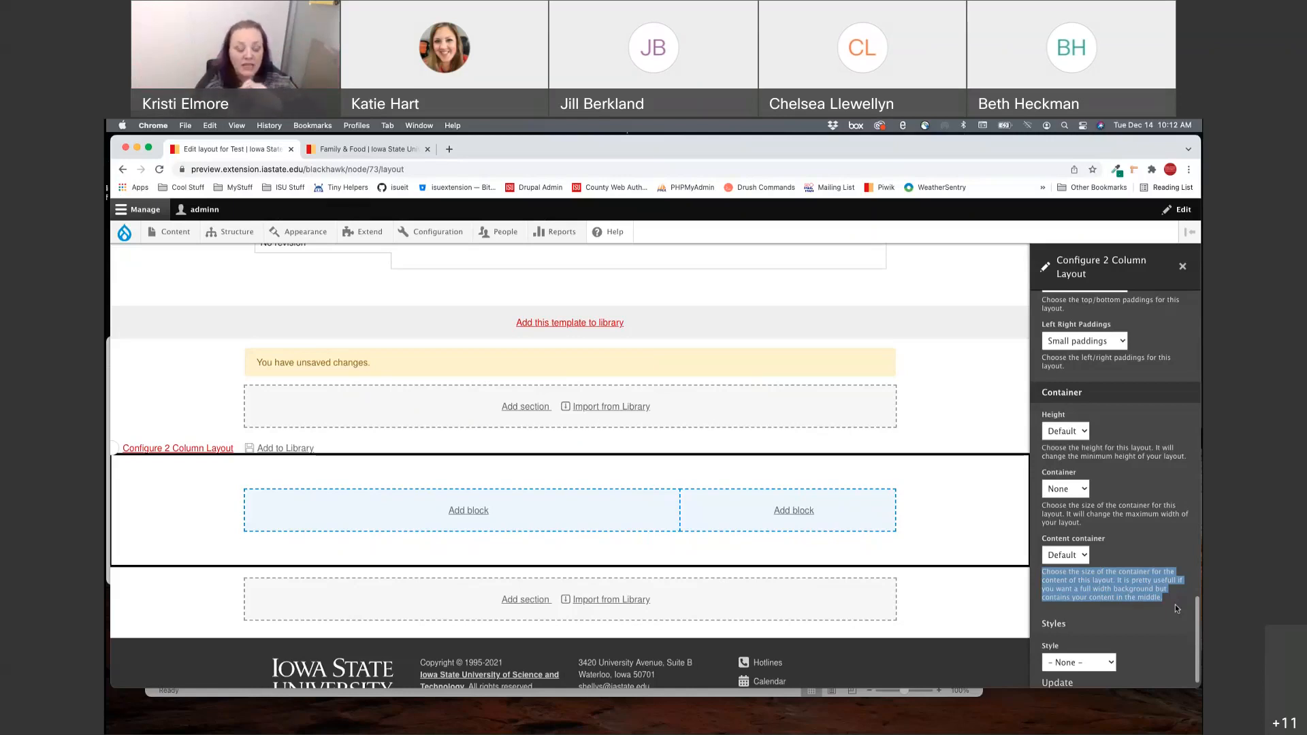
# Check the section's available styles, collapse the grid properties, and close the two-column configuration without updating it.
pyautogui.scroll(-1, 1100, 624)
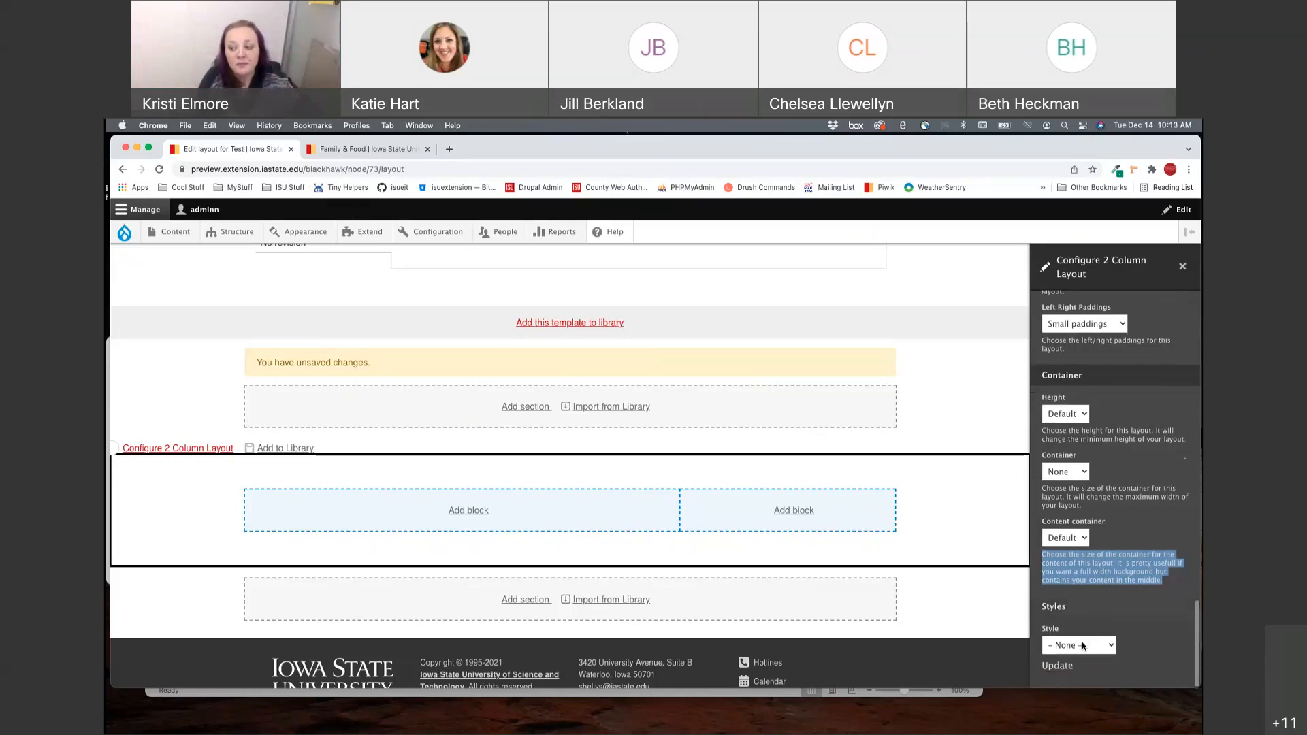
pyautogui.click(1083, 645)
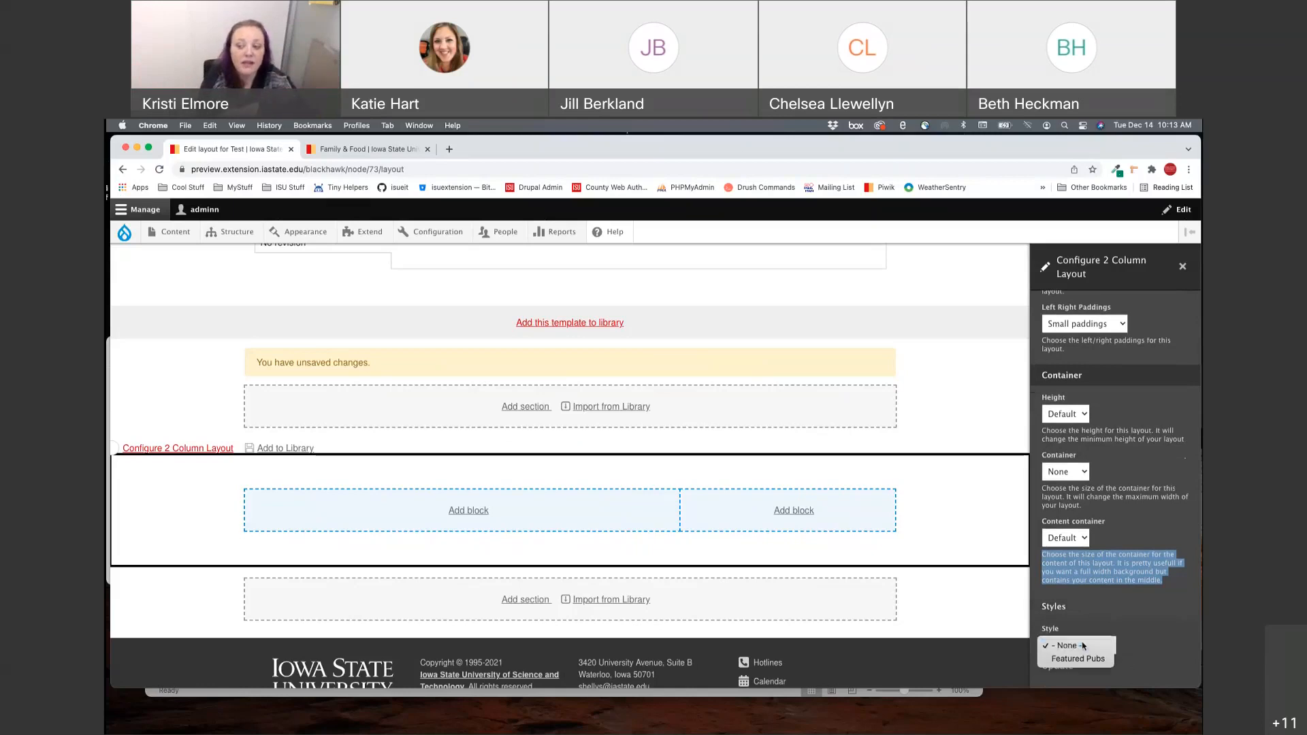
pyautogui.click(1079, 645)
pyautogui.scroll(10, 1081, 614)
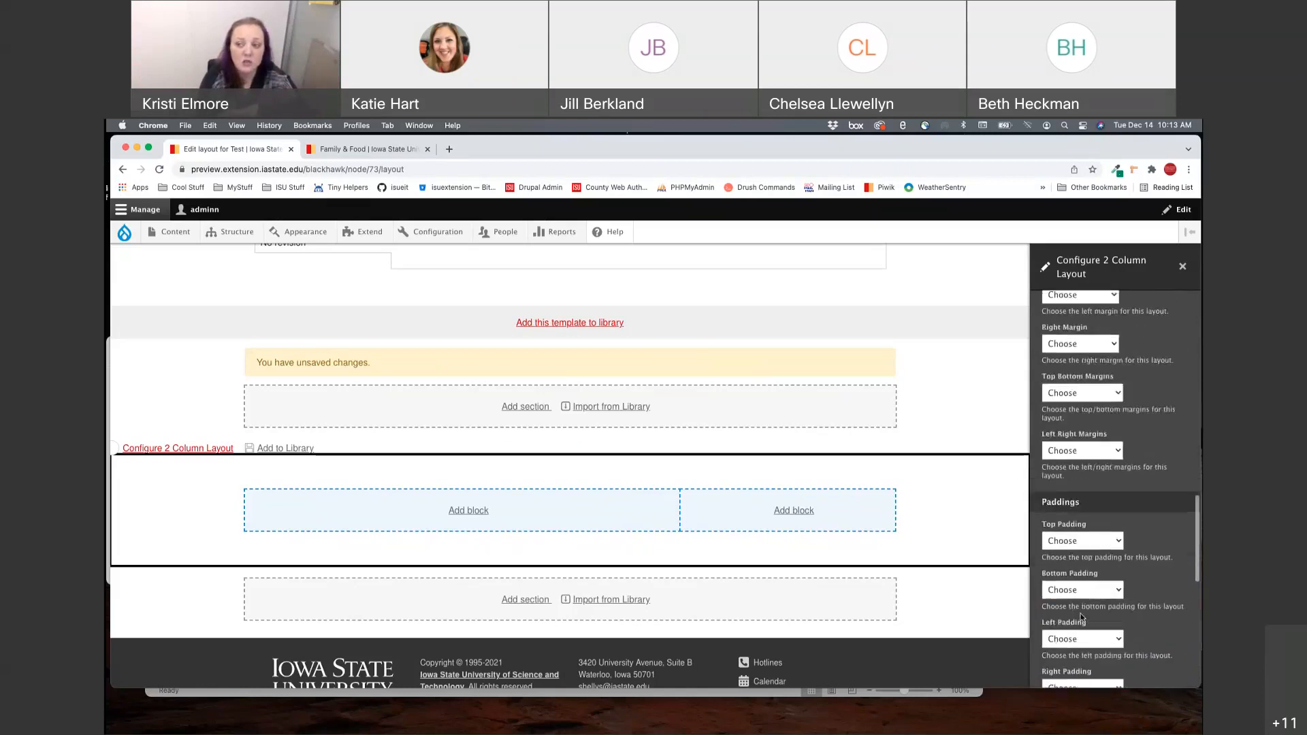
pyautogui.scroll(3, 1082, 618)
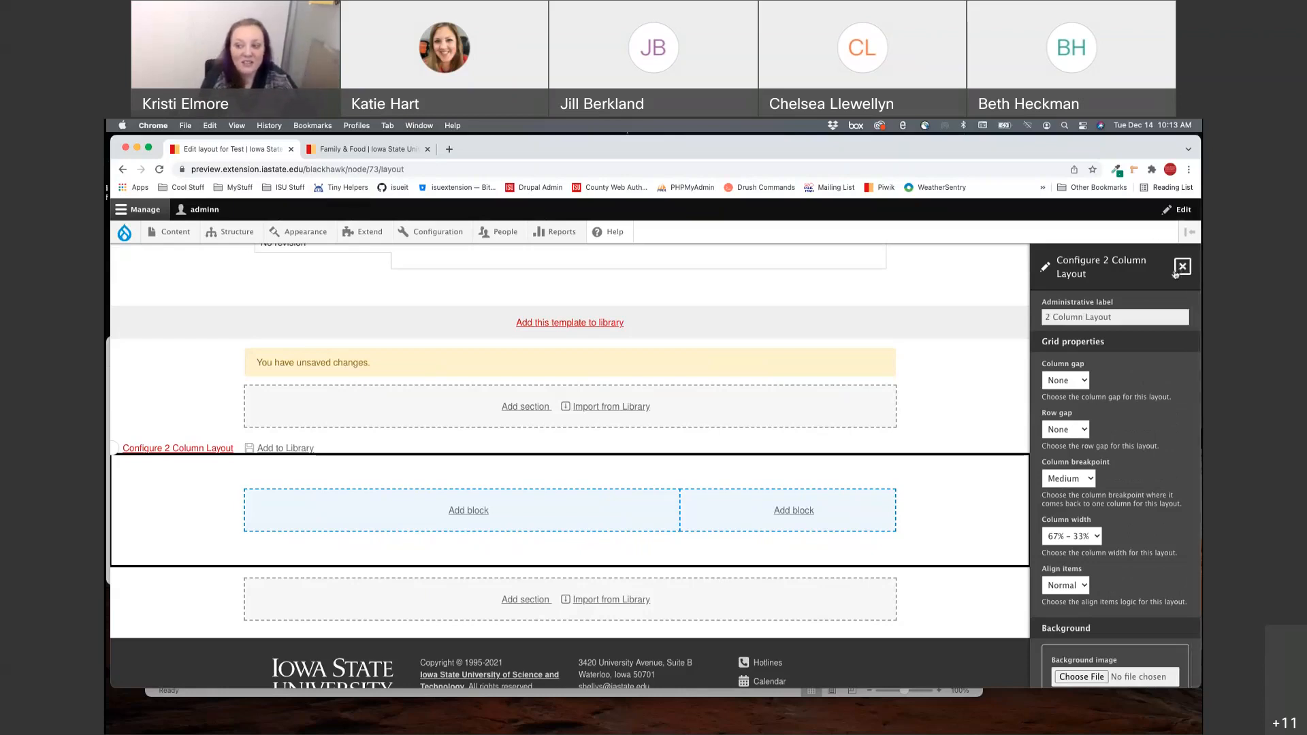
pyautogui.click(1072, 341)
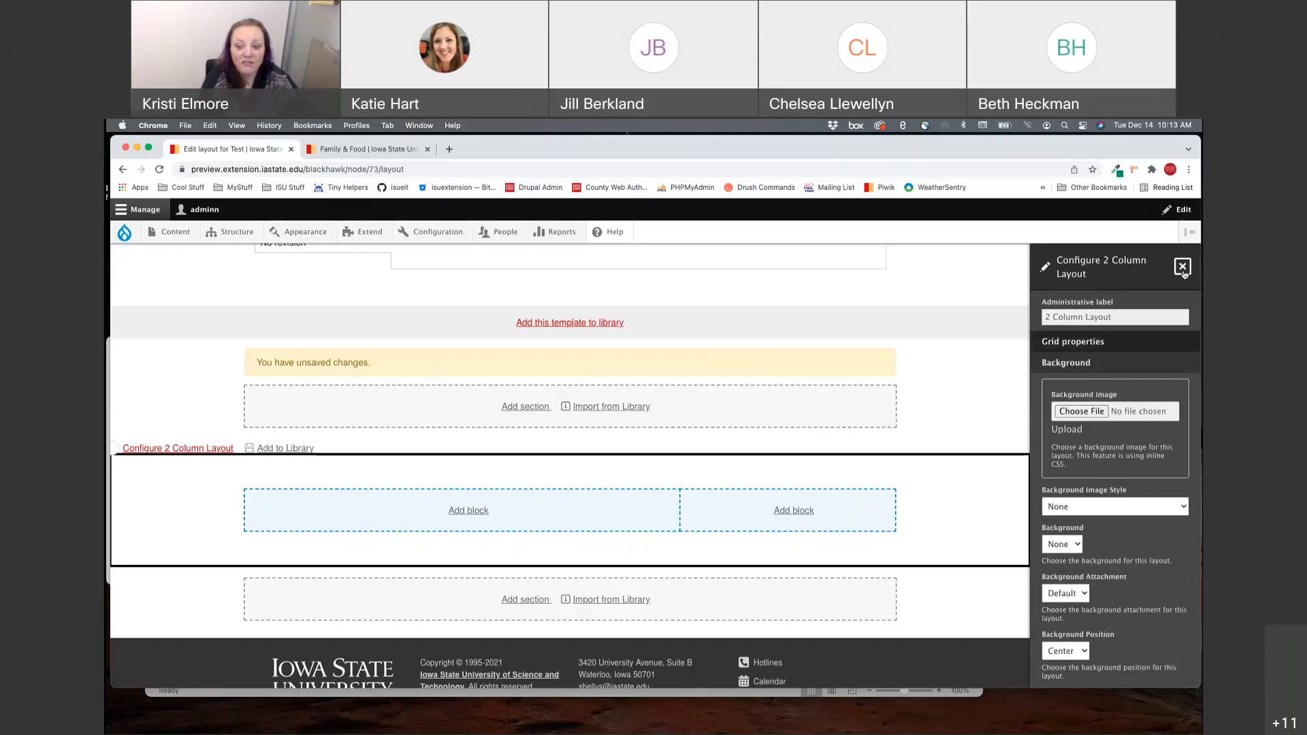
pyautogui.click(1182, 267)
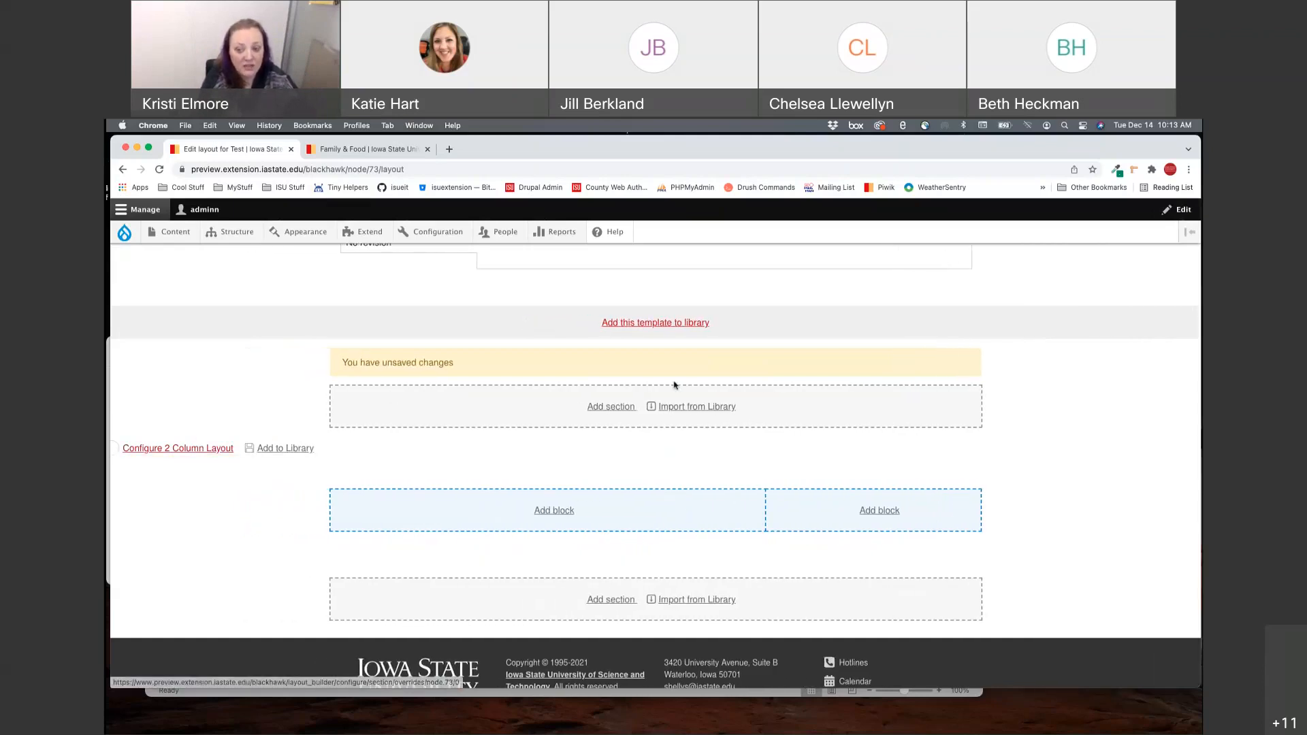
# Browse the template library above the two-column section and close it without importing a layout.
pyautogui.click(678, 406)
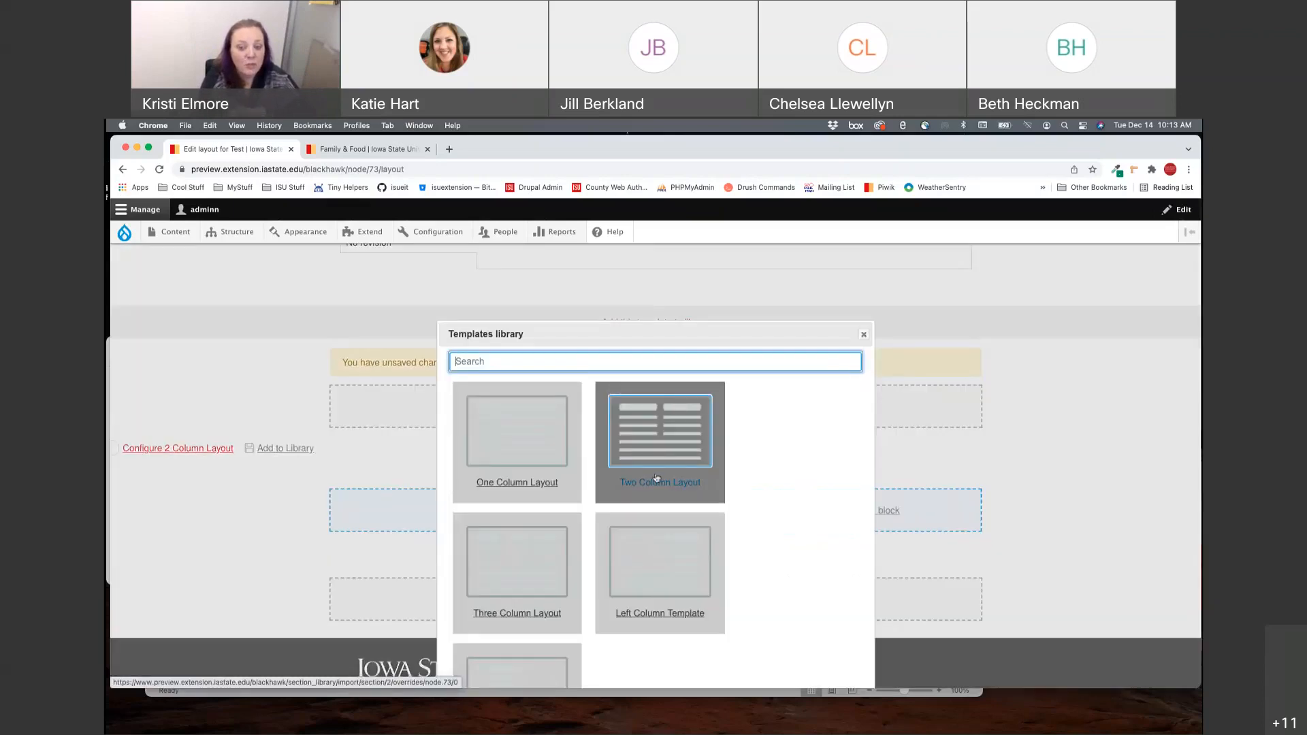
pyautogui.scroll(-1, 657, 478)
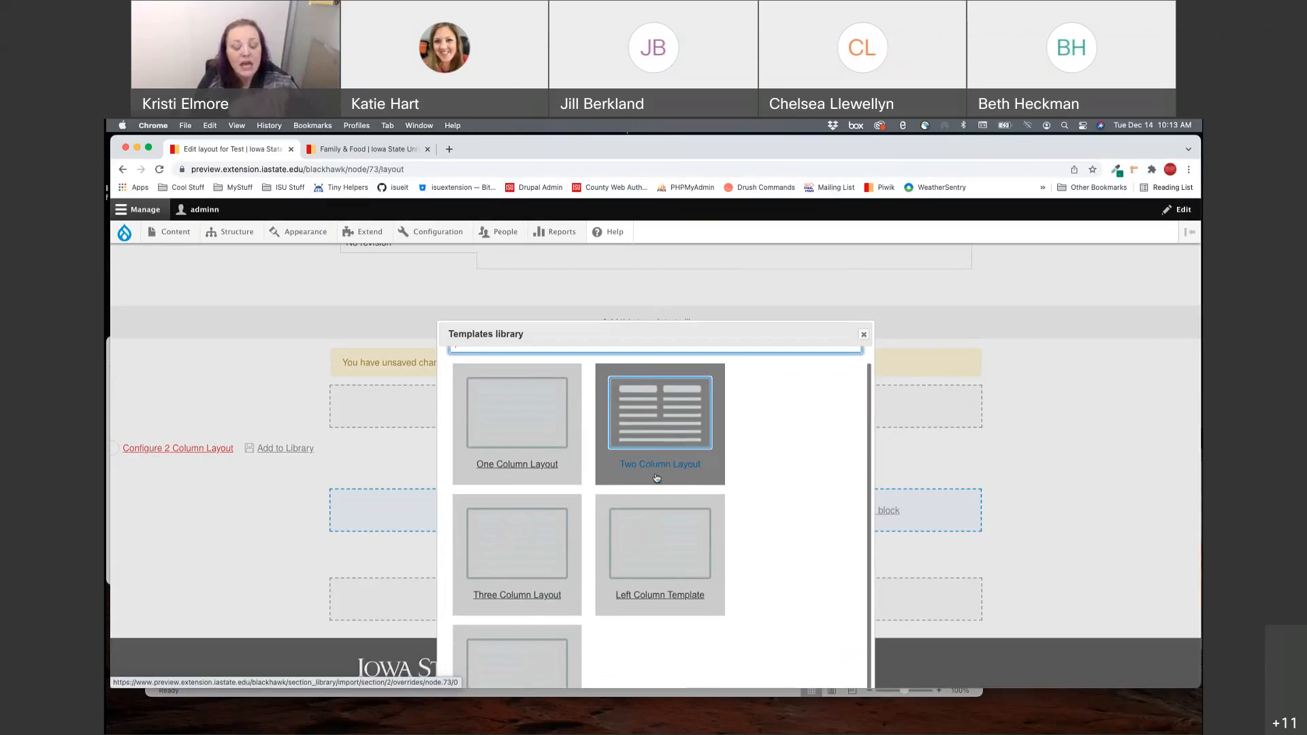
pyautogui.click(863, 334)
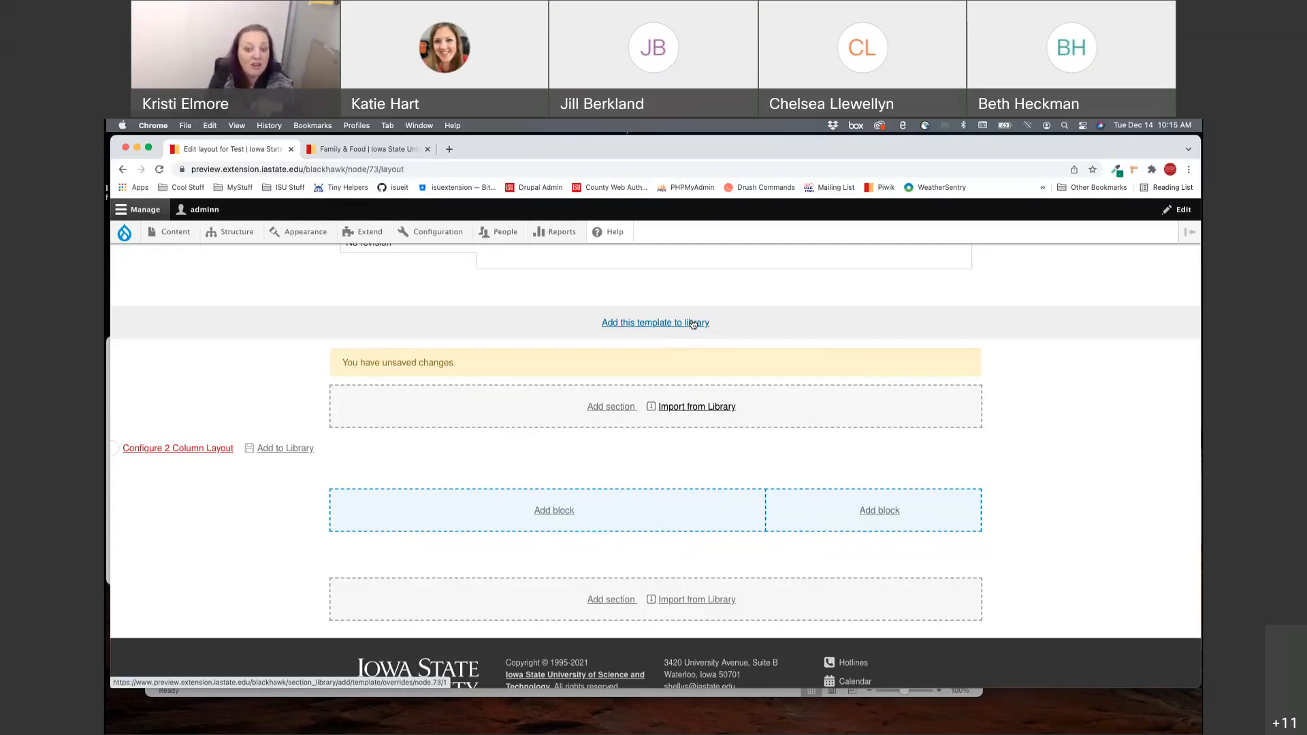
# Import the One Column Layout template below the two-column section, and insert the Three Column Layout template between them.
pyautogui.click(698, 599)
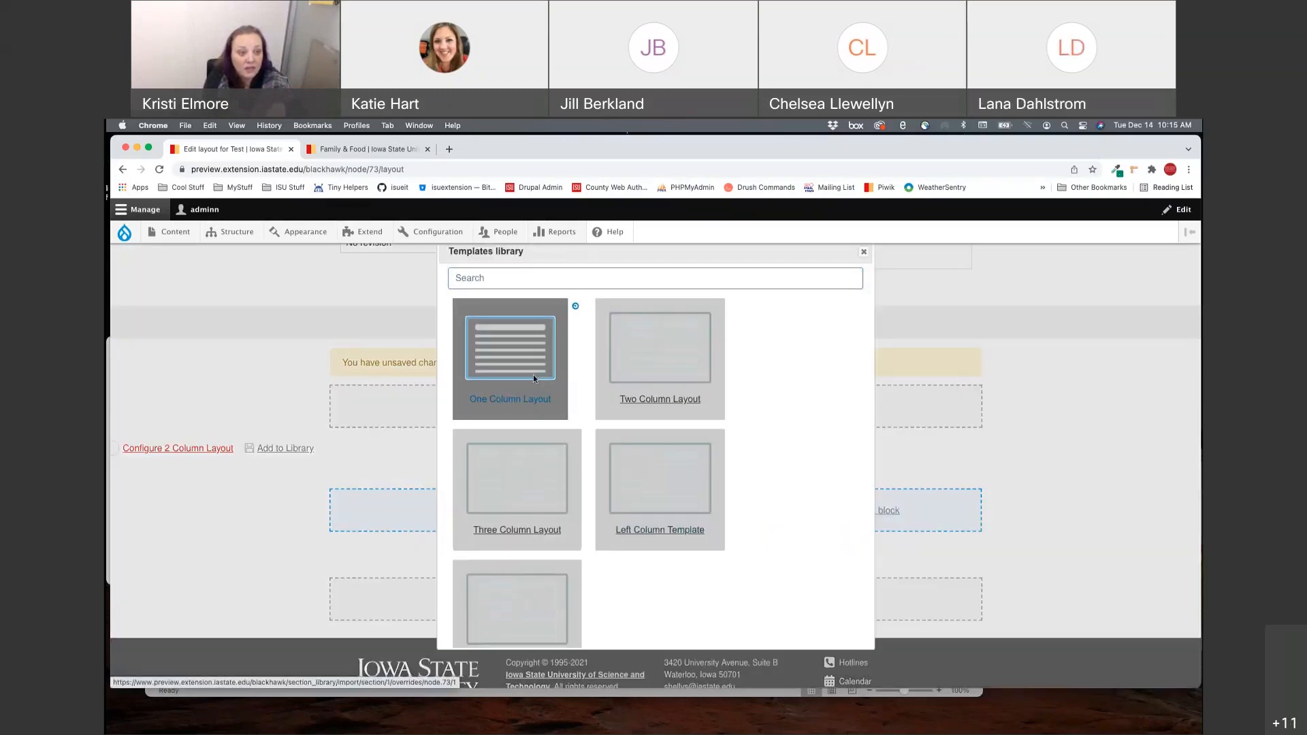
pyautogui.click(535, 378)
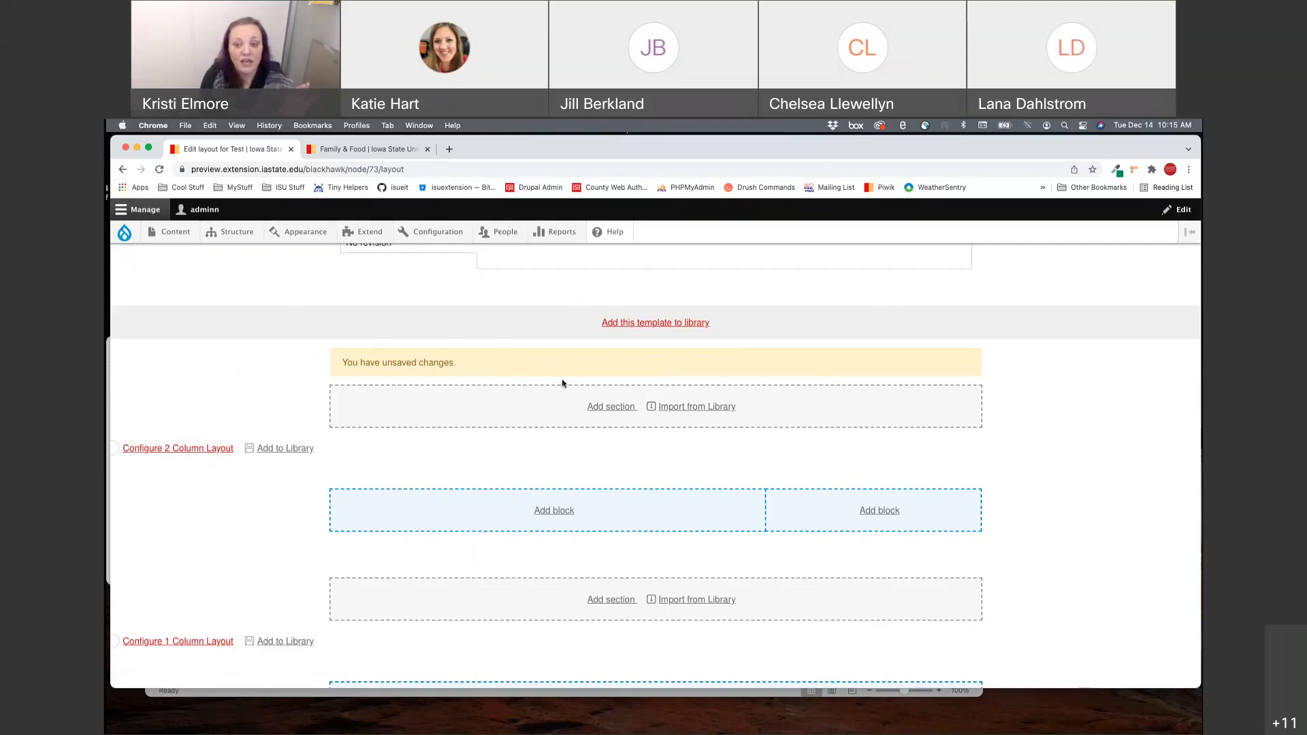
pyautogui.scroll(-1, 654, 423)
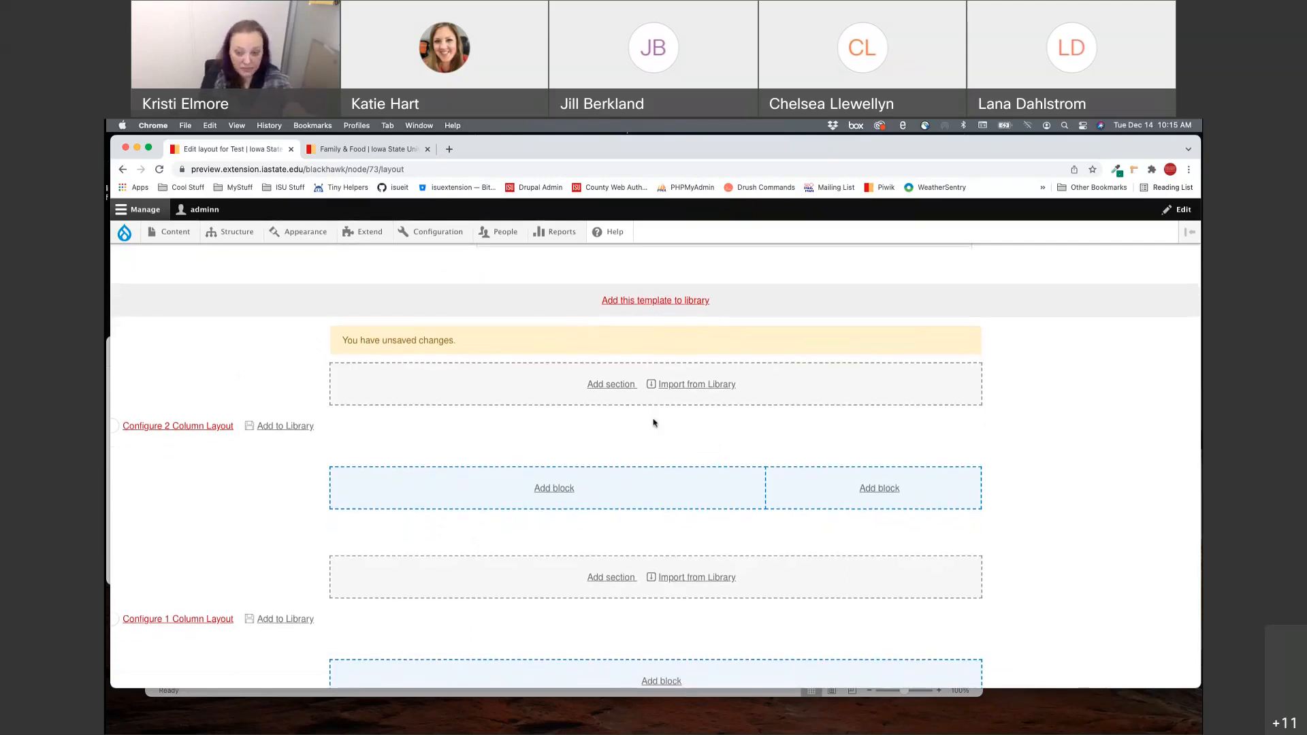
pyautogui.scroll(-5, 615, 433)
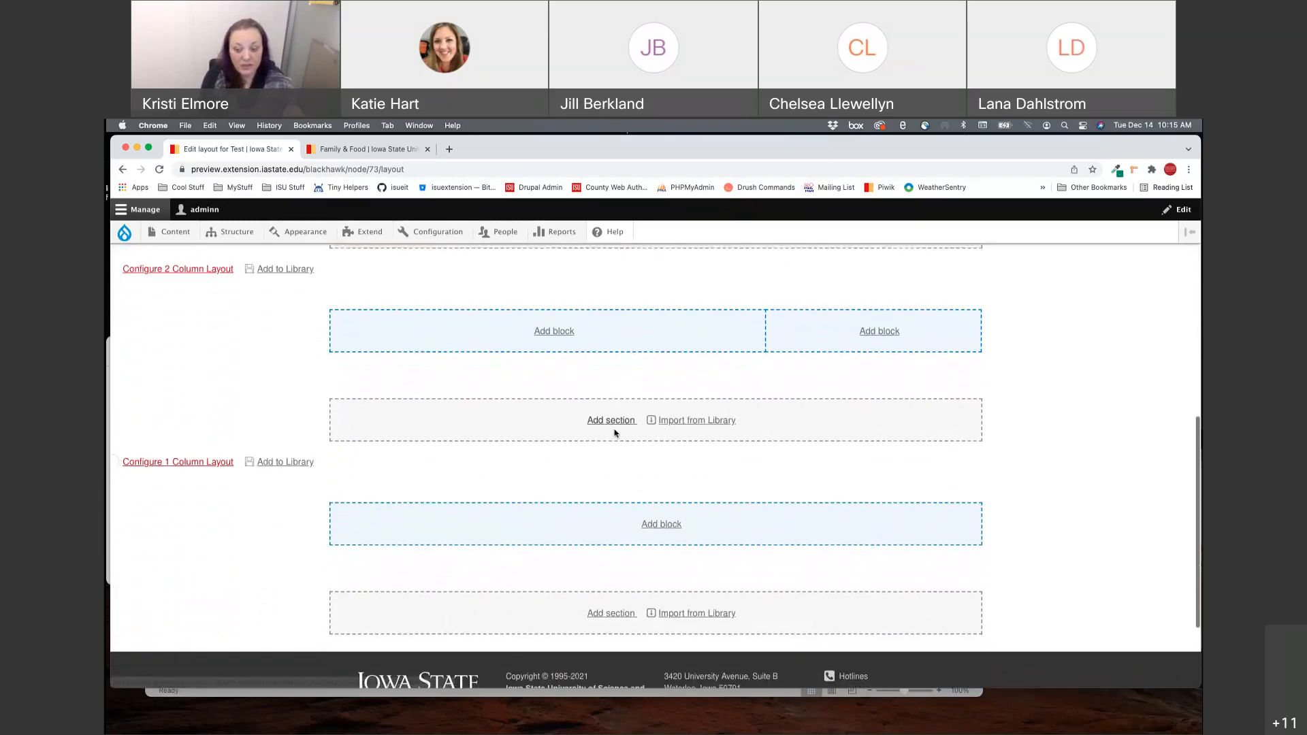
pyautogui.click(711, 423)
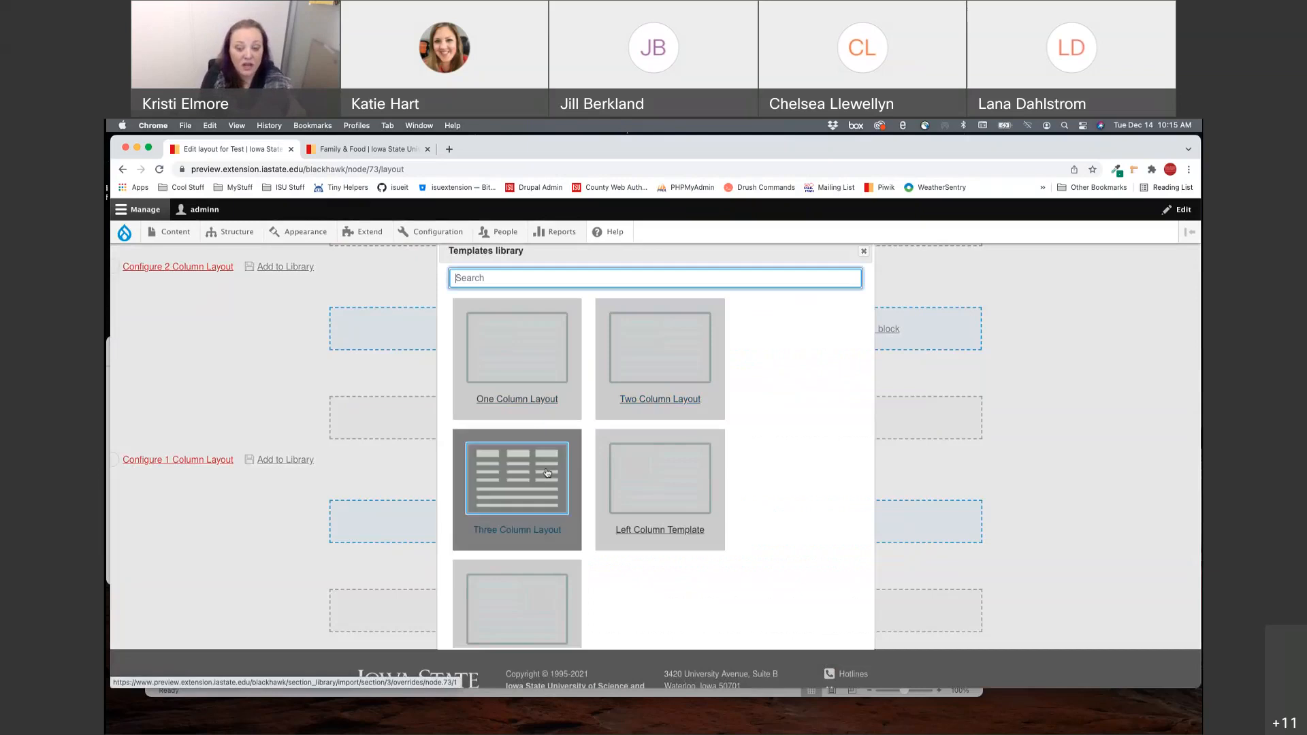
pyautogui.click(546, 471)
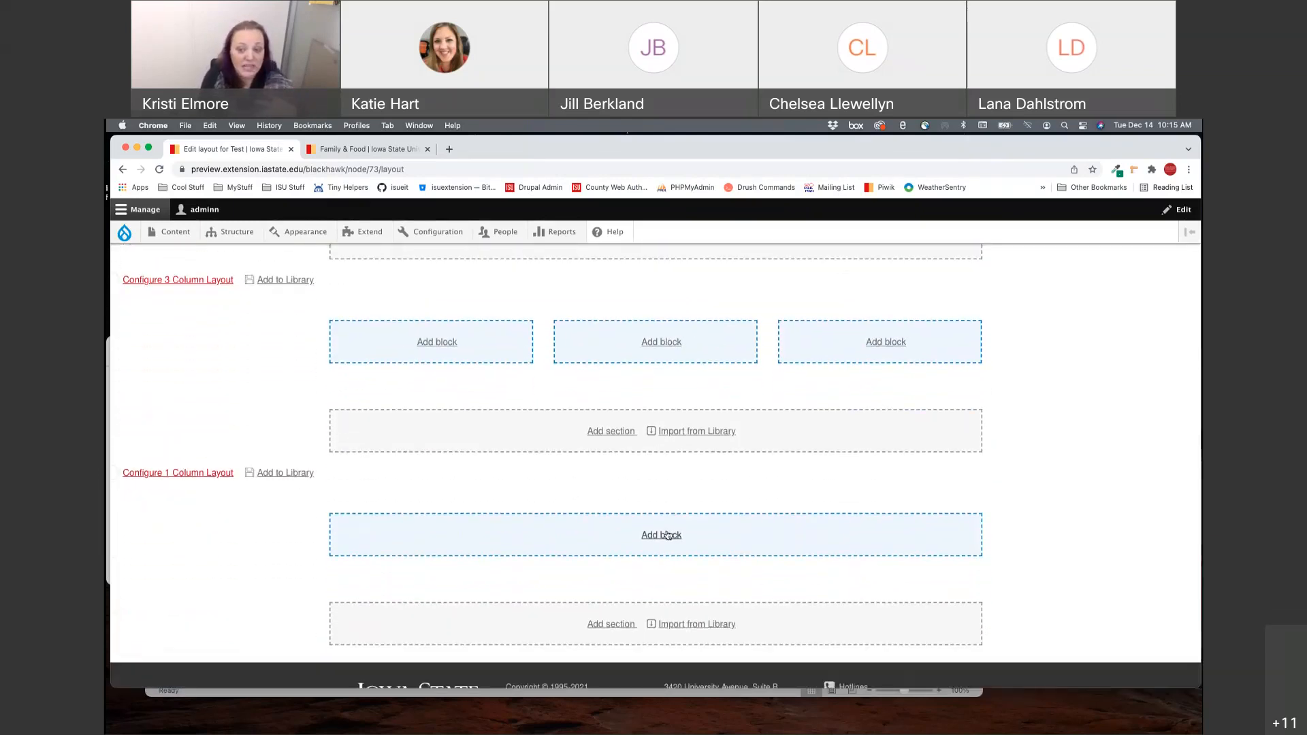
# Start a custom block in the wider column of the two-column section, bringing up the custom block types.
pyautogui.scroll(3, 667, 534)
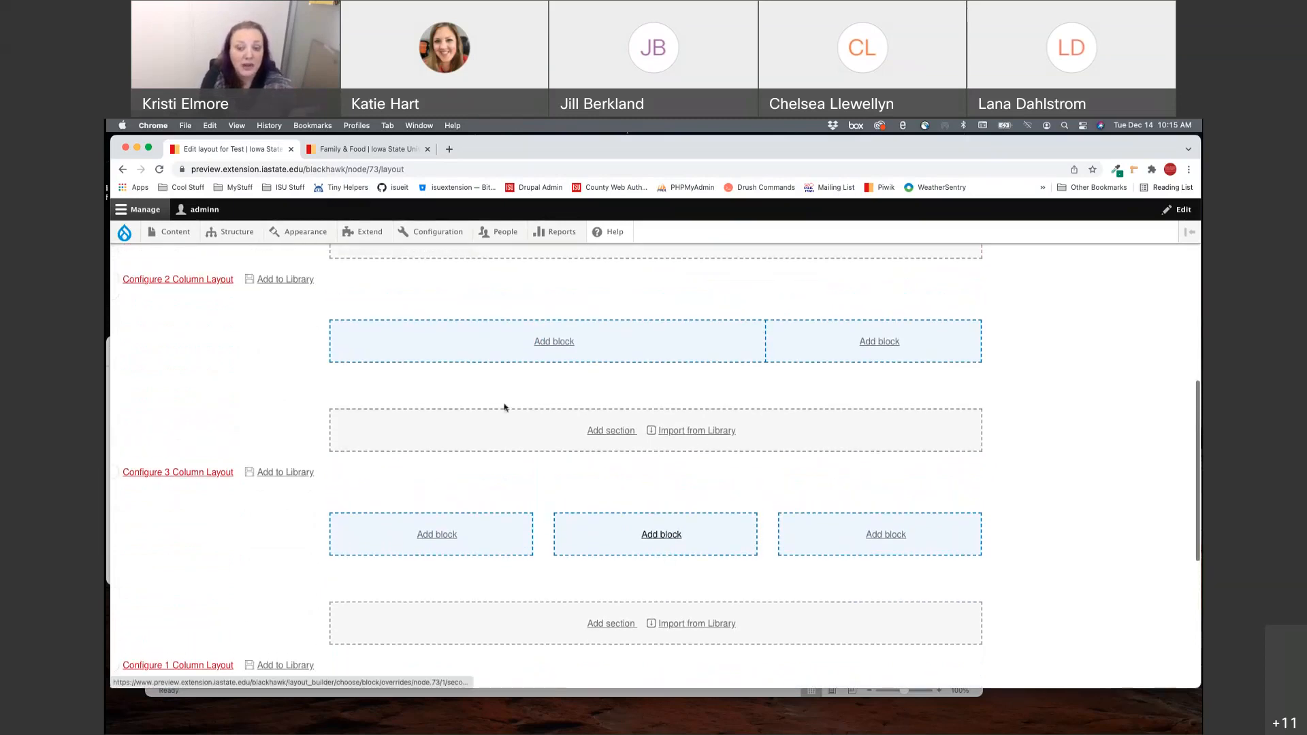
pyautogui.click(565, 344)
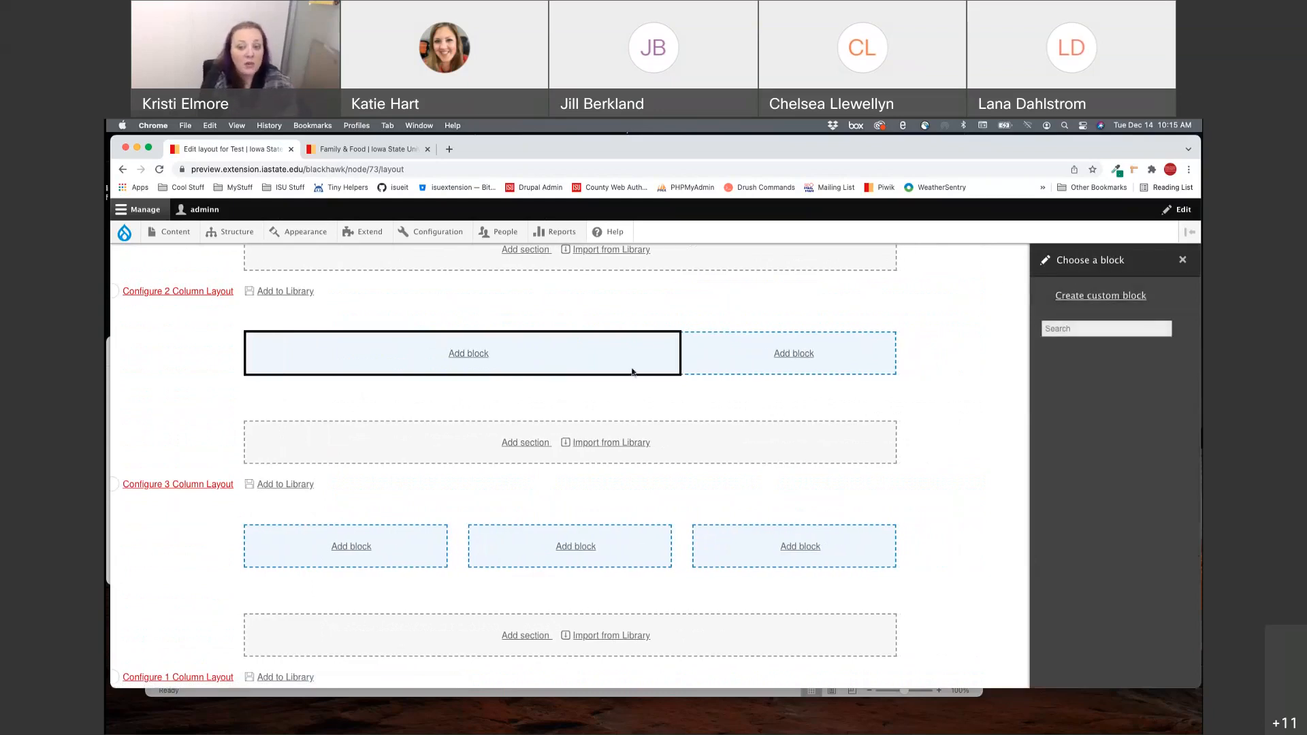
pyautogui.click(1101, 297)
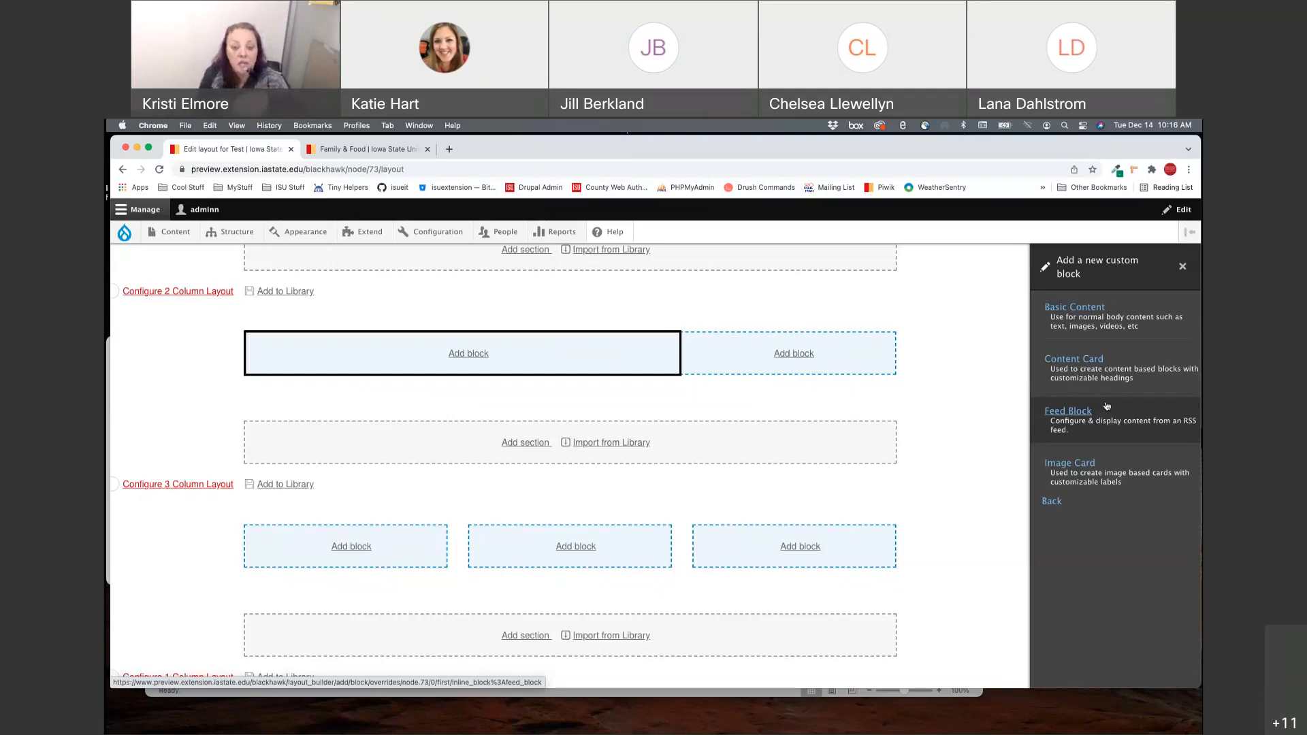
# Open extension.iastate.edu/humansciences in a new browser tab, examine its content cards, and return to the Test layout.
pyautogui.click(449, 149)
pyautogui.write('extension.iastate.edu/staf')
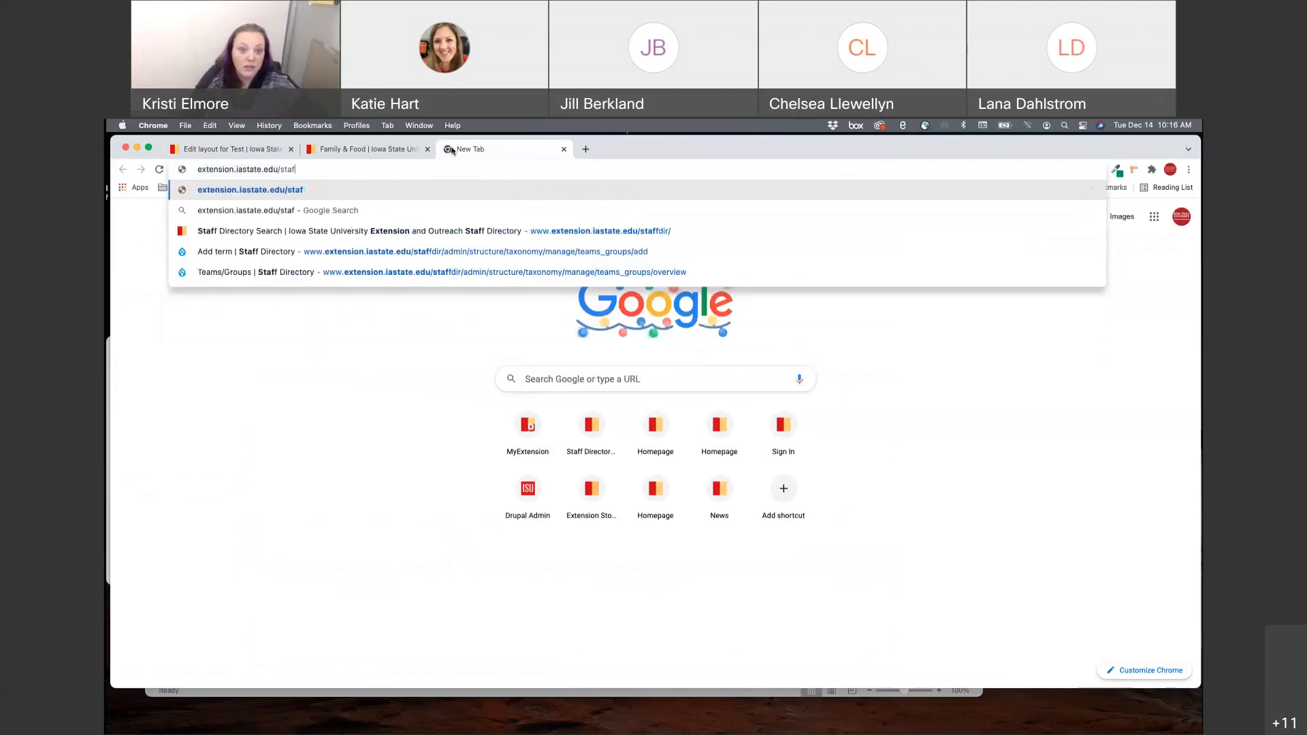
pyautogui.press('BackSpace')
pyautogui.press('BackSpace')
pyautogui.press('BackSpace')
pyautogui.press('BackSpace')
pyautogui.write('humansciences')
pyautogui.press('Return')
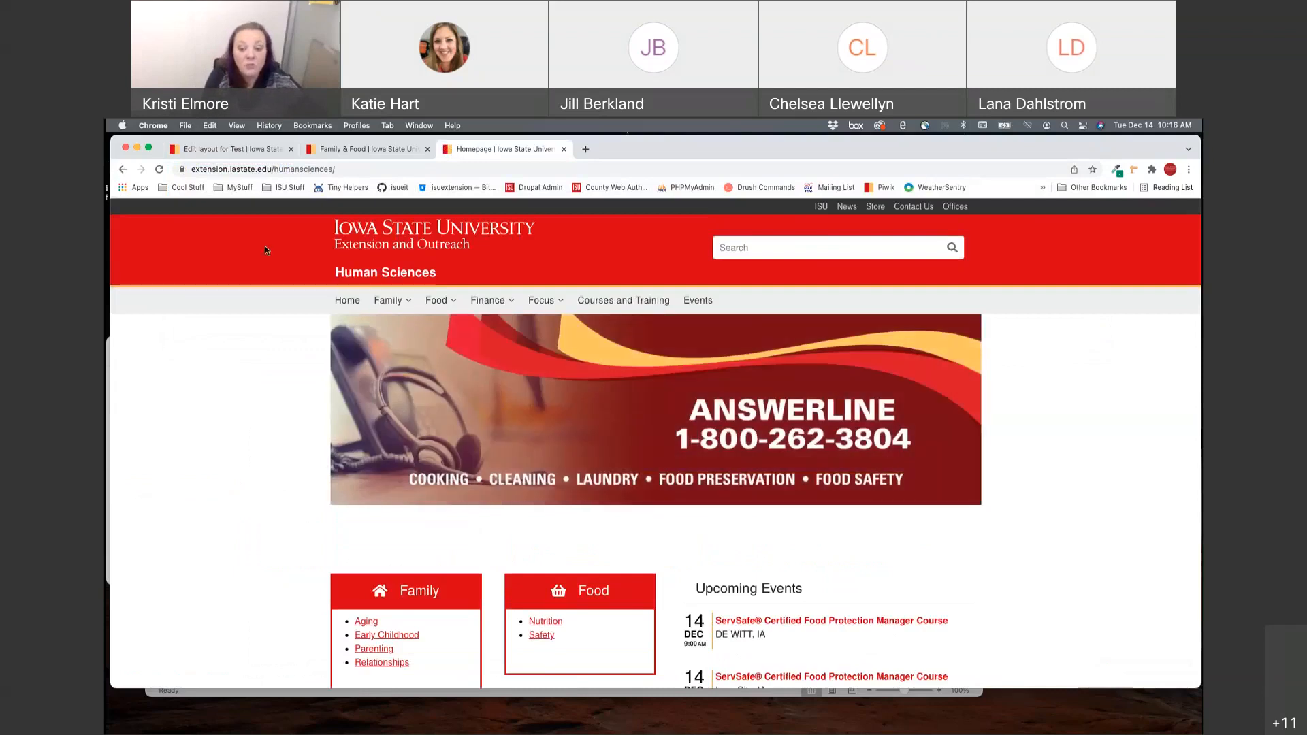
pyautogui.scroll(-3, 368, 459)
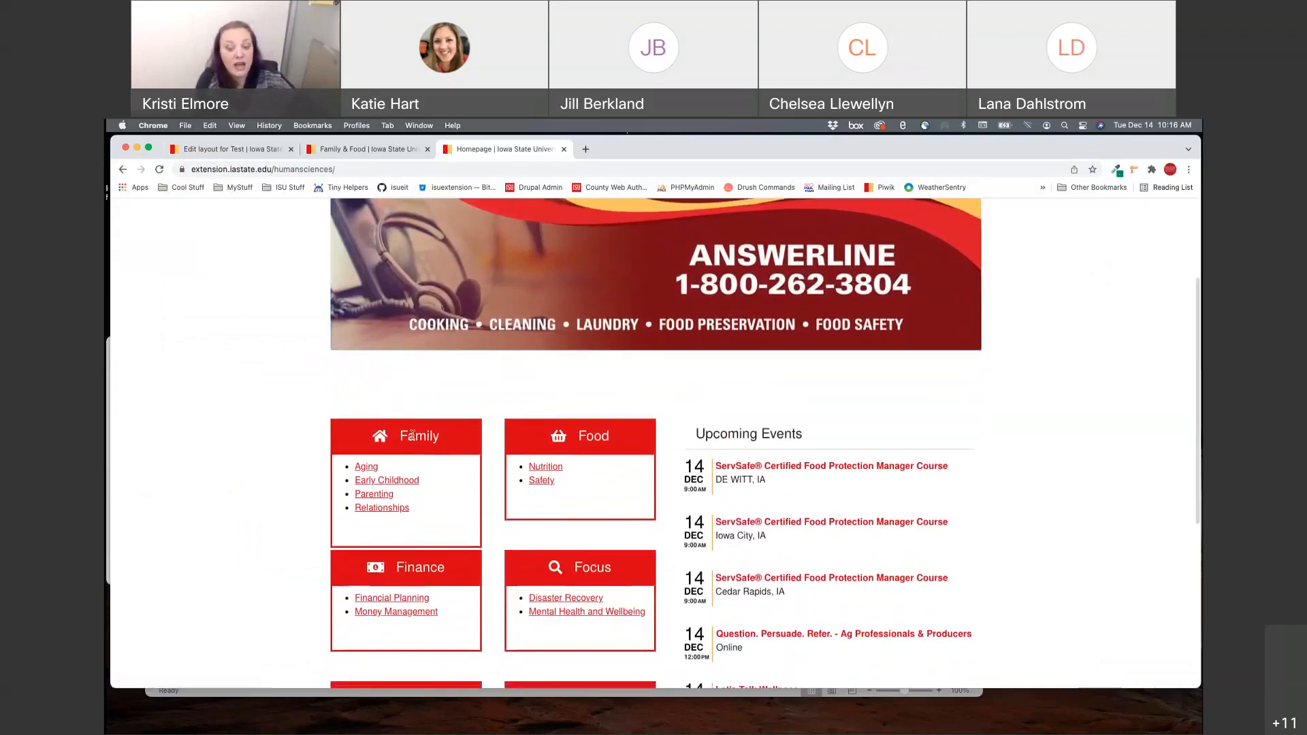
pyautogui.scroll(-1, 408, 452)
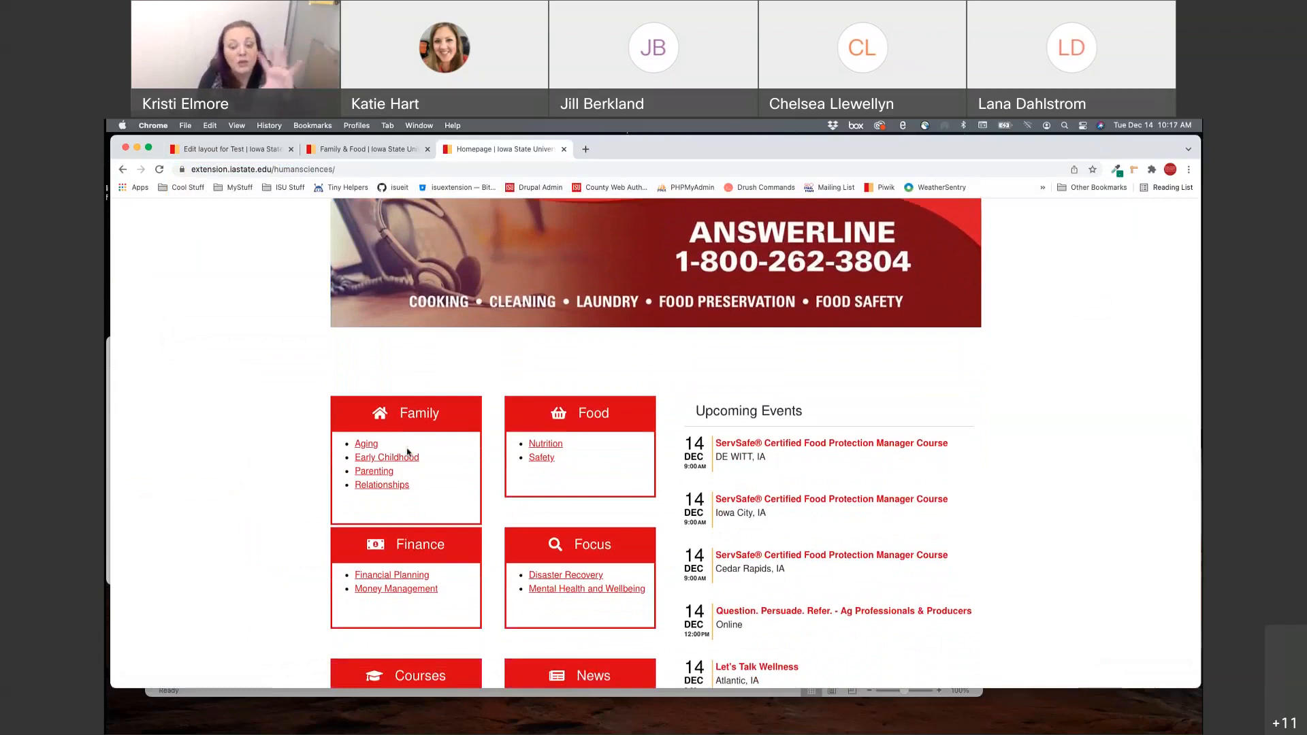
pyautogui.click(400, 484)
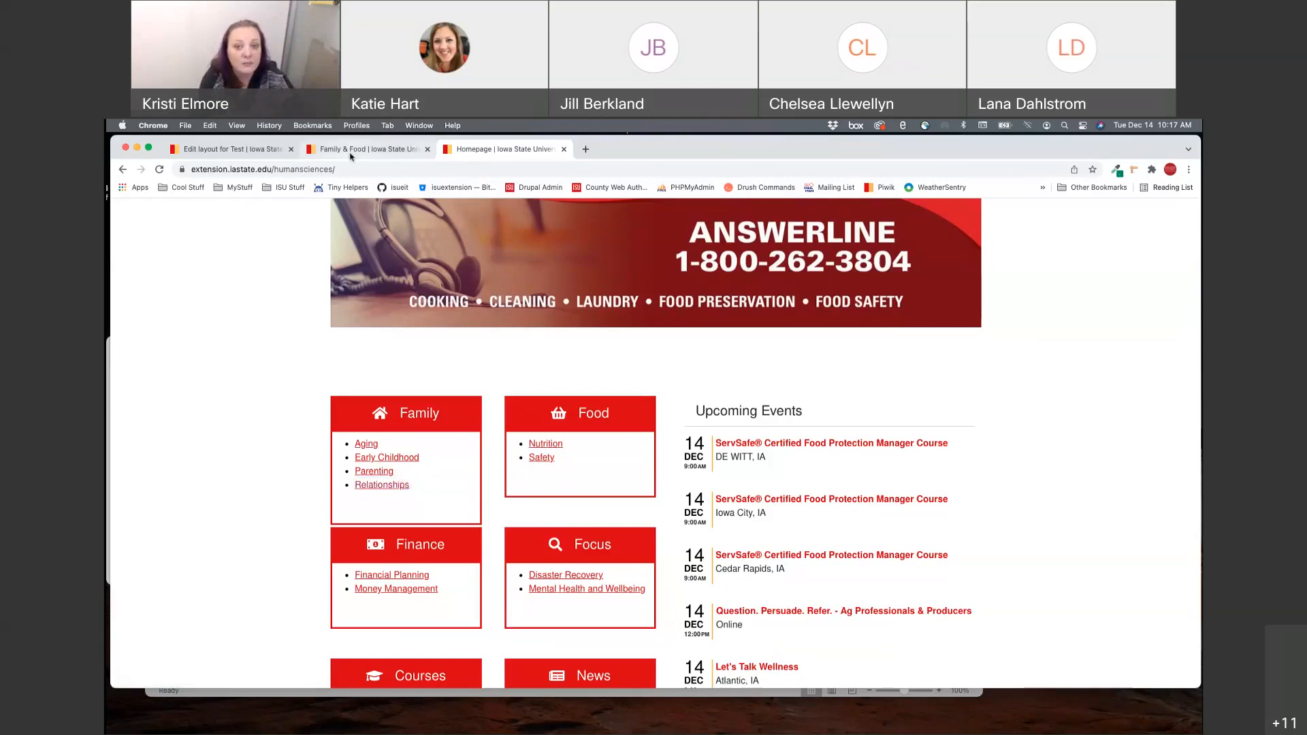
pyautogui.click(261, 152)
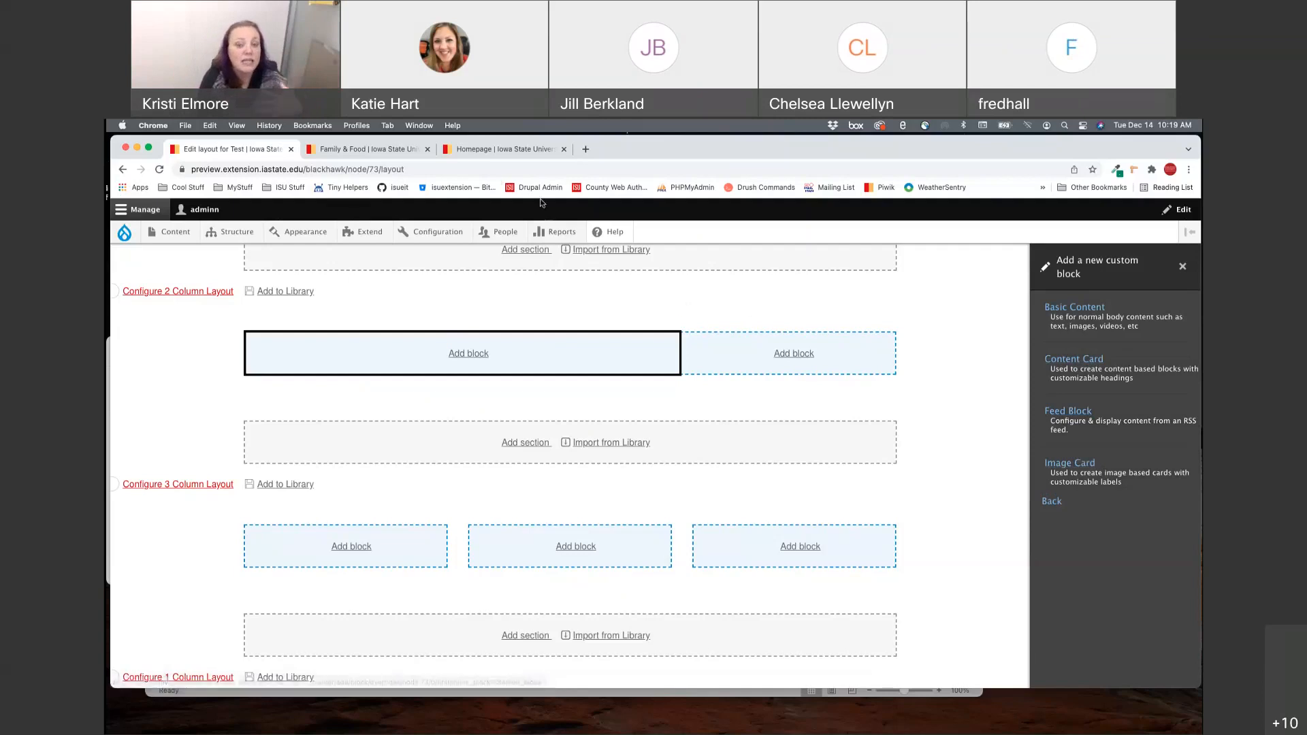
# Replace the Human Sciences page with the eAccessibility Resources page on my.extension.iastate.edu and examine its image cards.
pyautogui.click(489, 156)
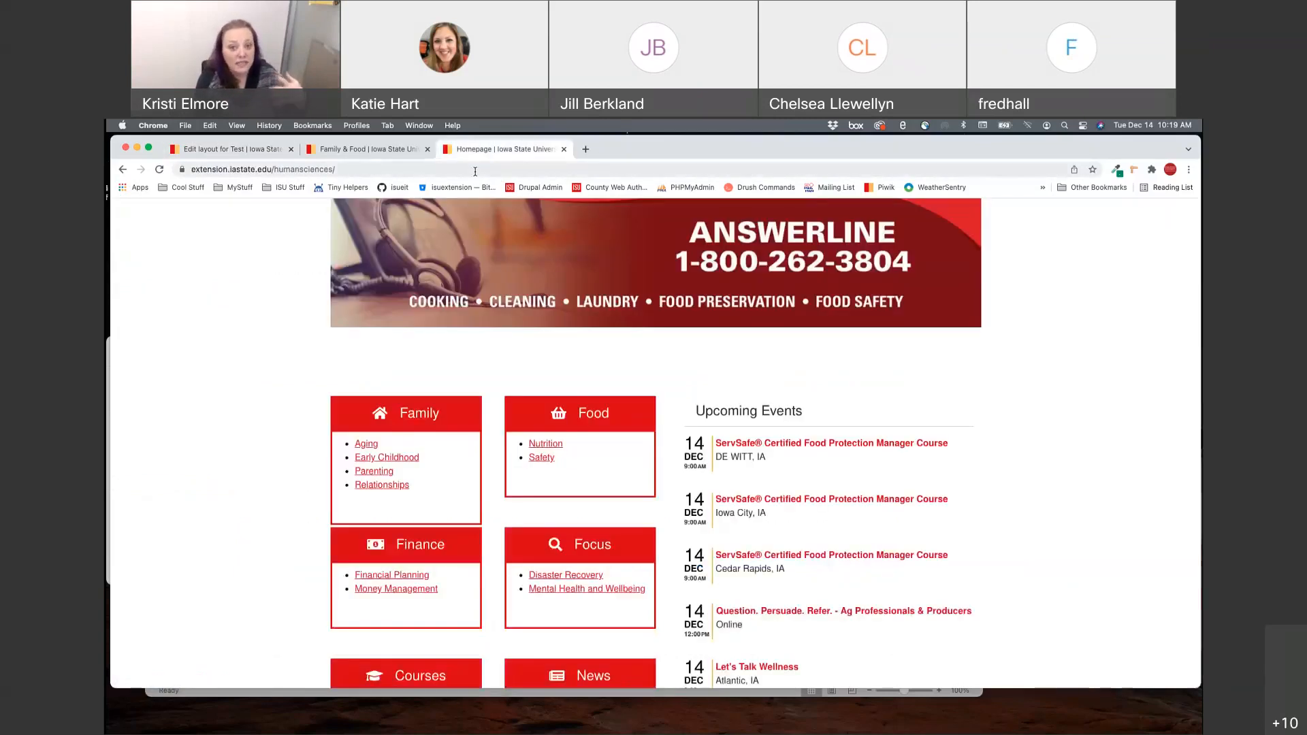
pyautogui.click(475, 172)
pyautogui.write('my')
pyautogui.press('Return')
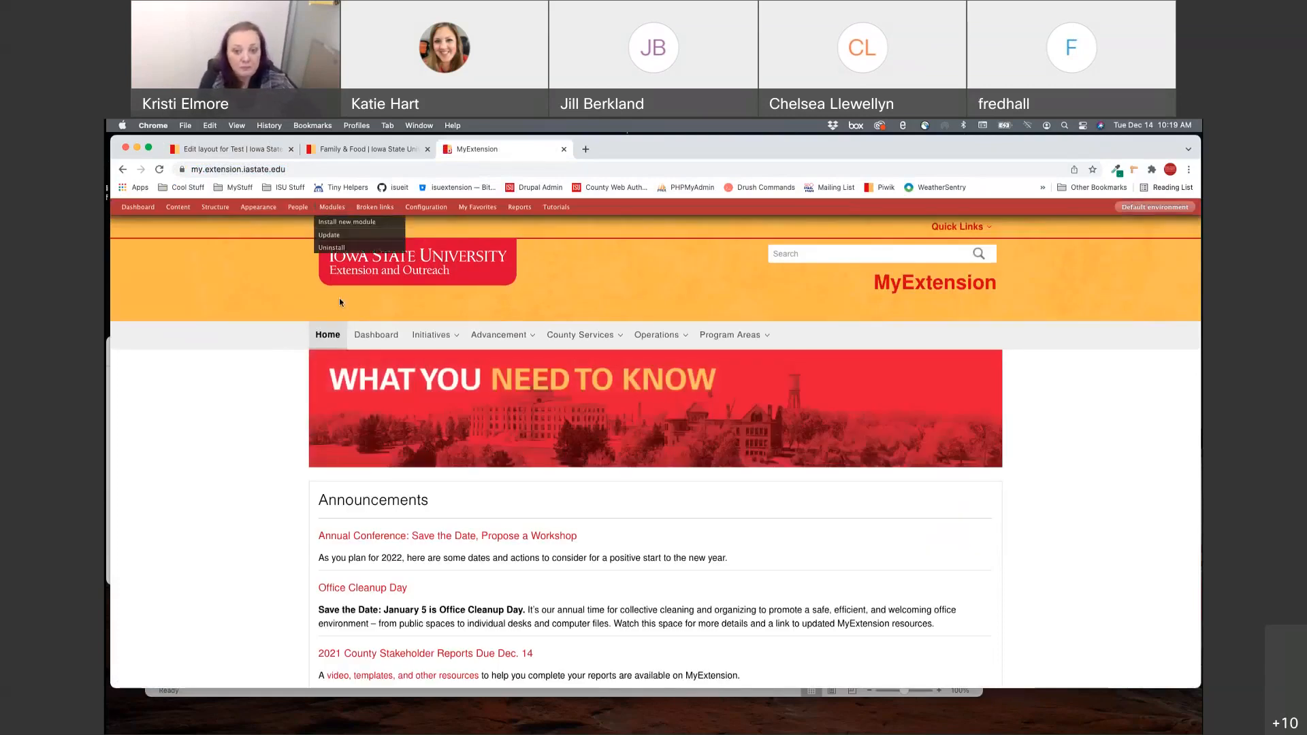
pyautogui.moveTo(436, 342)
pyautogui.click(441, 378)
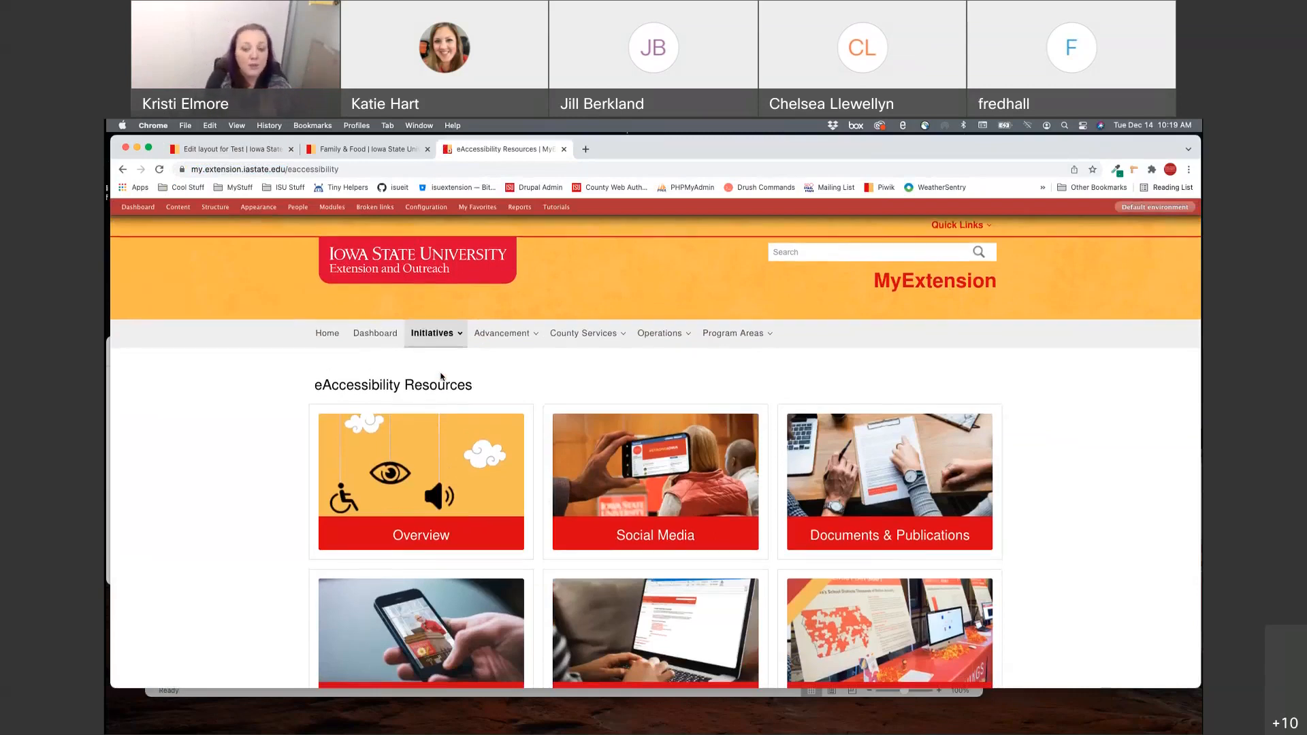
pyautogui.scroll(-1, 443, 470)
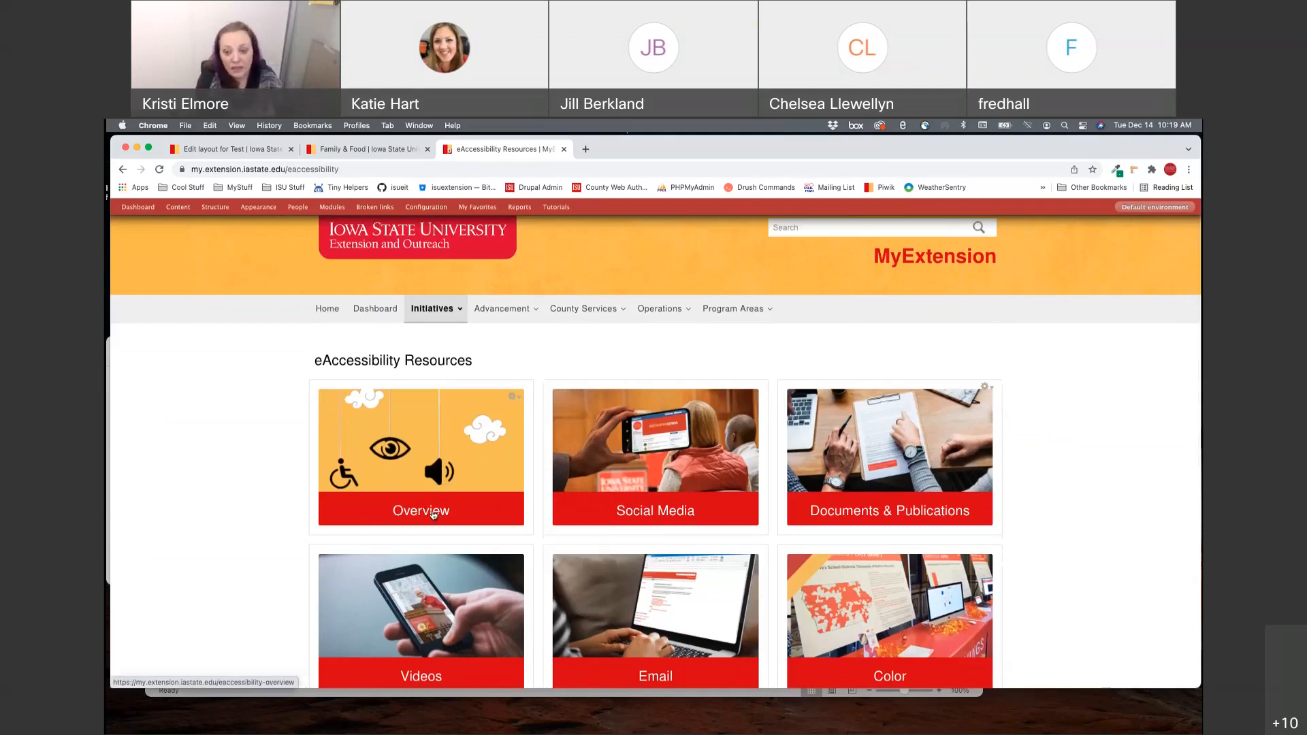
# Examine the remaining image cards on the eAccessibility Resources page through Images and Websites, and return to the Test layout.
pyautogui.scroll(-1, 571, 445)
pyautogui.scroll(-3, 571, 445)
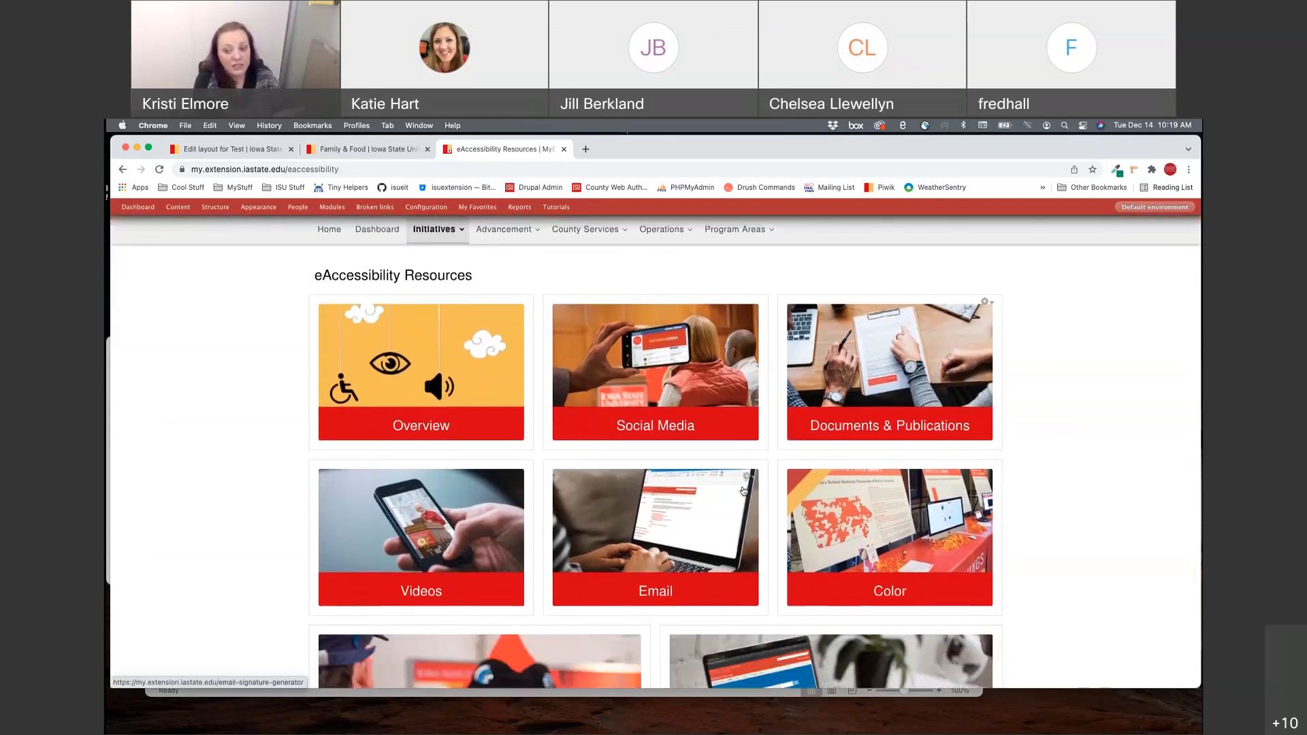
pyautogui.scroll(-4, 654, 517)
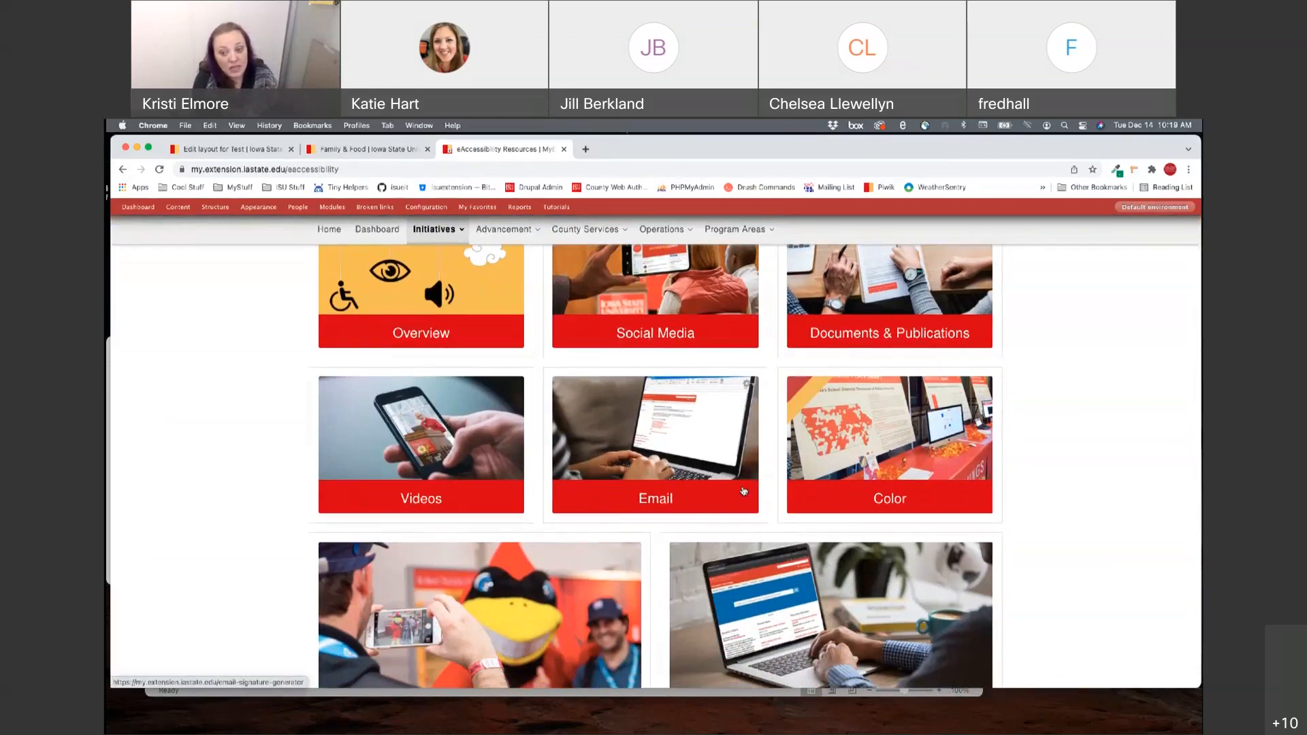
pyautogui.scroll(-3, 593, 470)
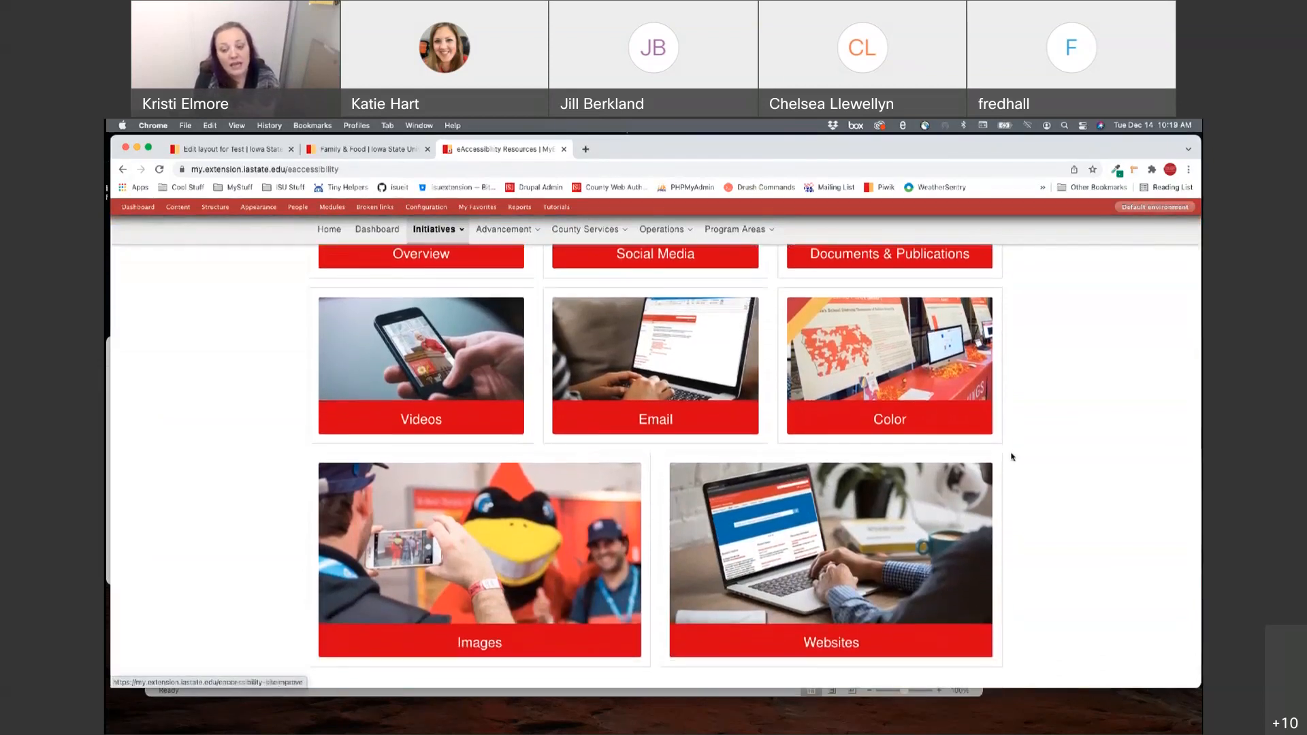
pyautogui.scroll(-3, 551, 463)
pyautogui.scroll(-2, 551, 463)
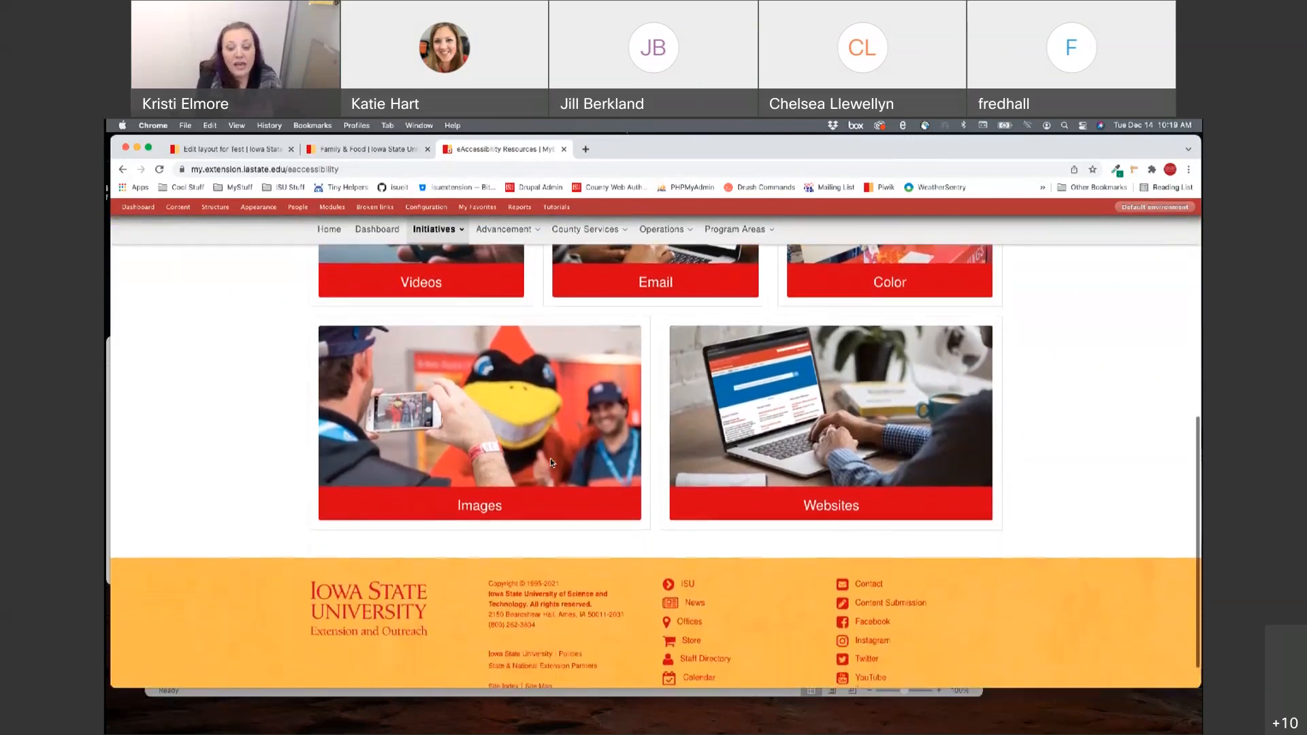
pyautogui.scroll(9, 551, 463)
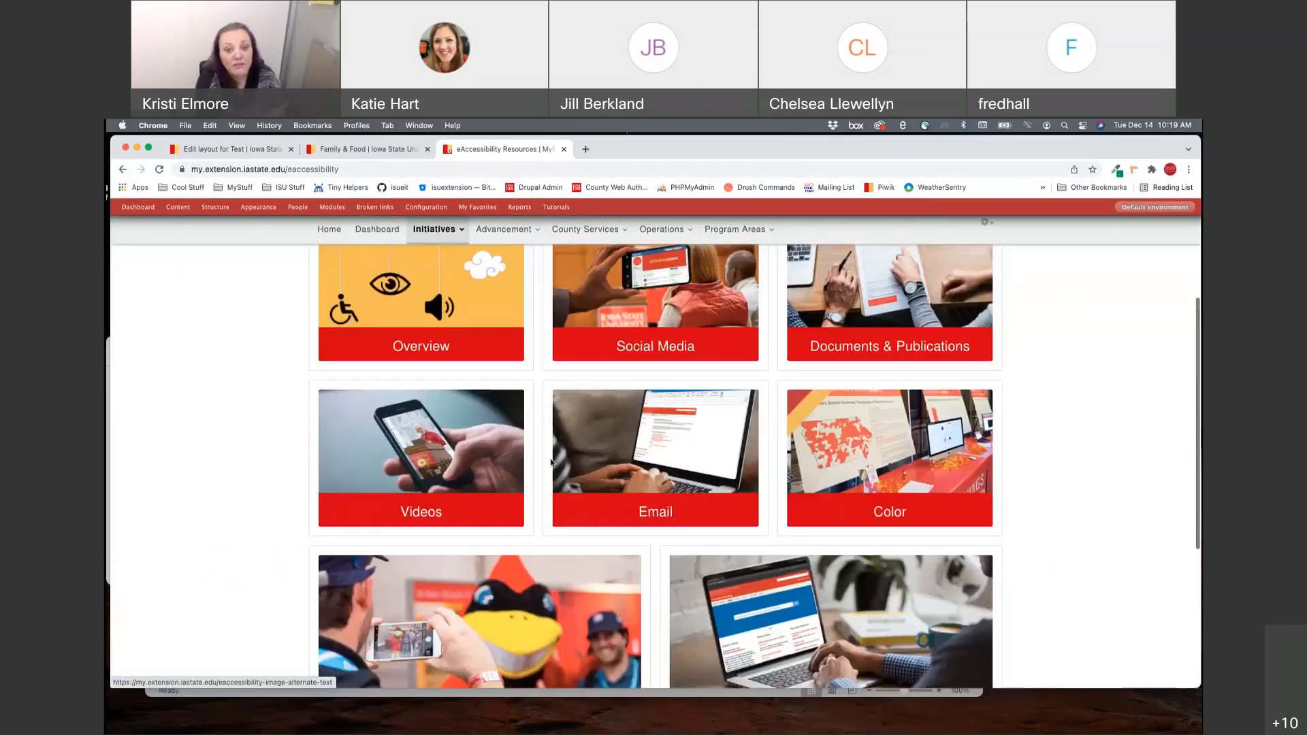
pyautogui.click(229, 154)
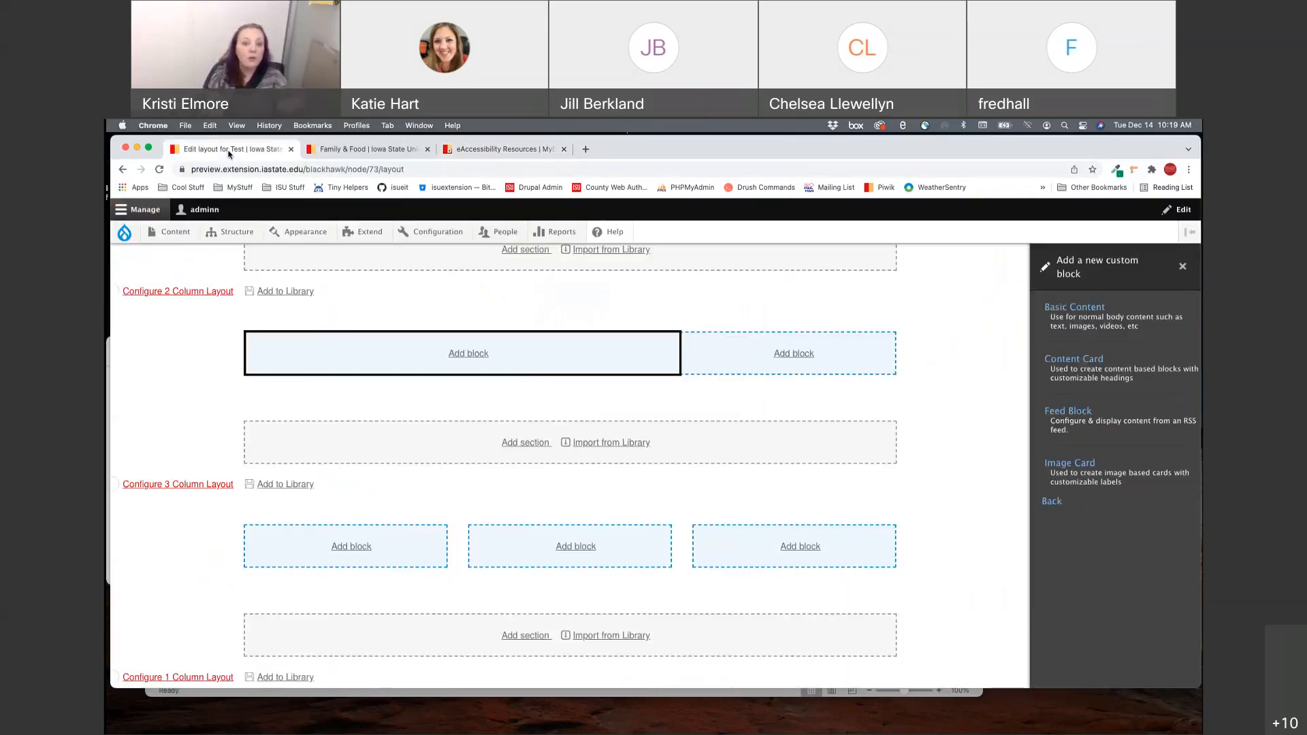